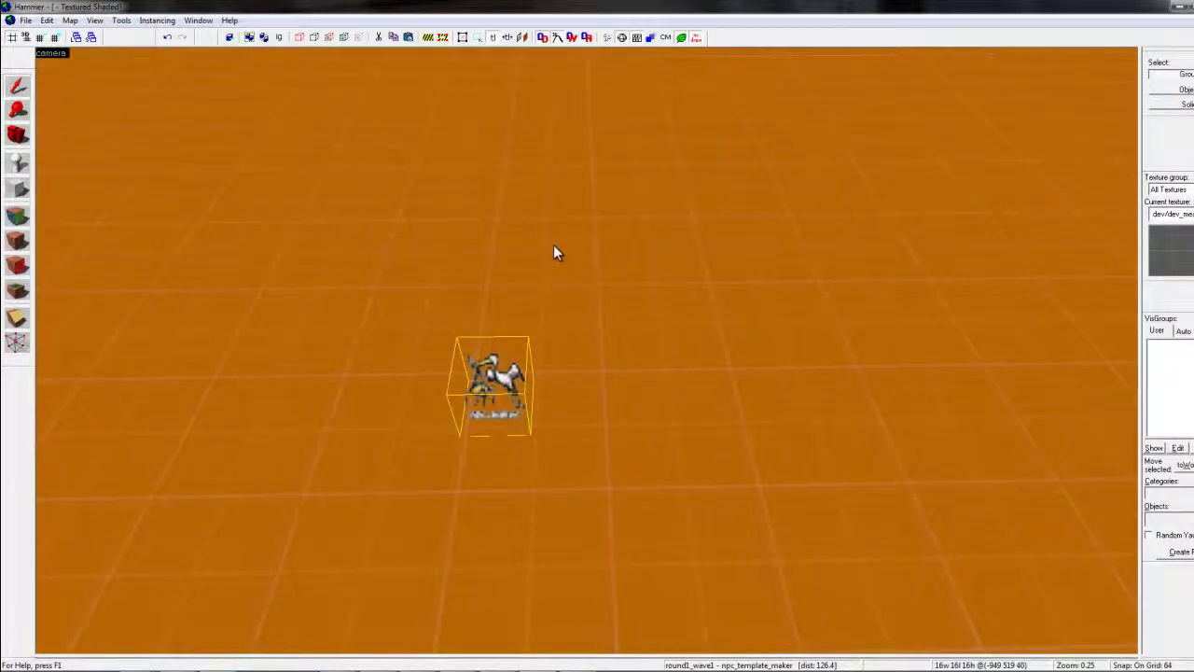
Move the 3D camera toward the wall and select the second template maker entity
scroll(586, 348, down, 5)
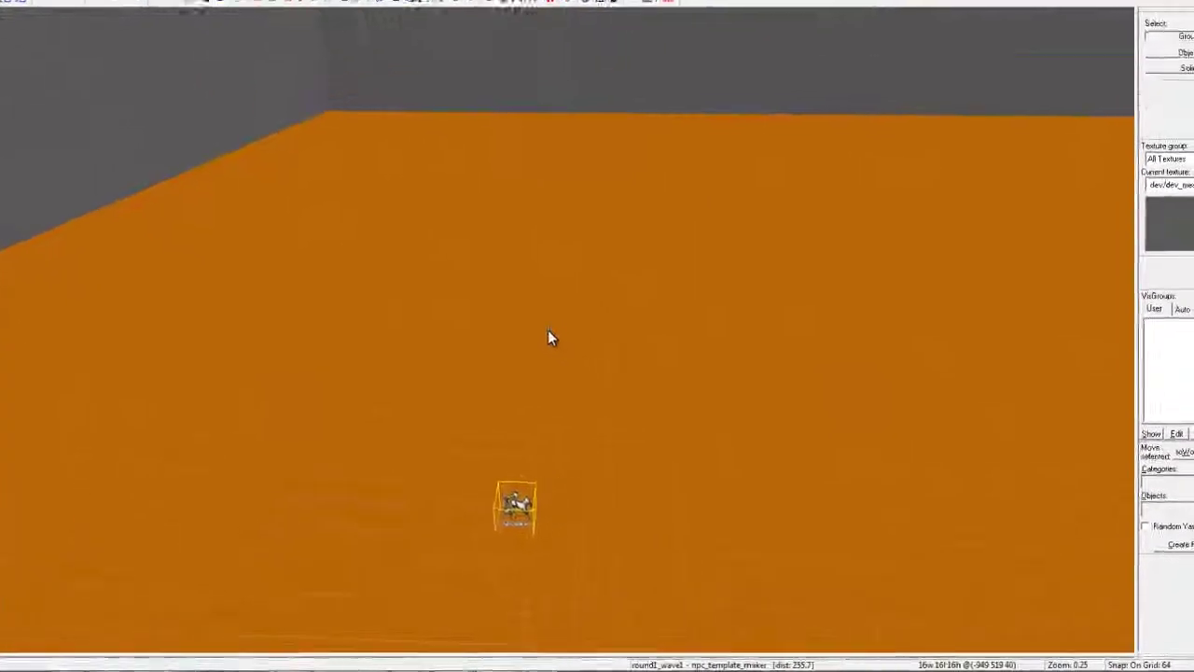
click(510, 488)
click(510, 488)
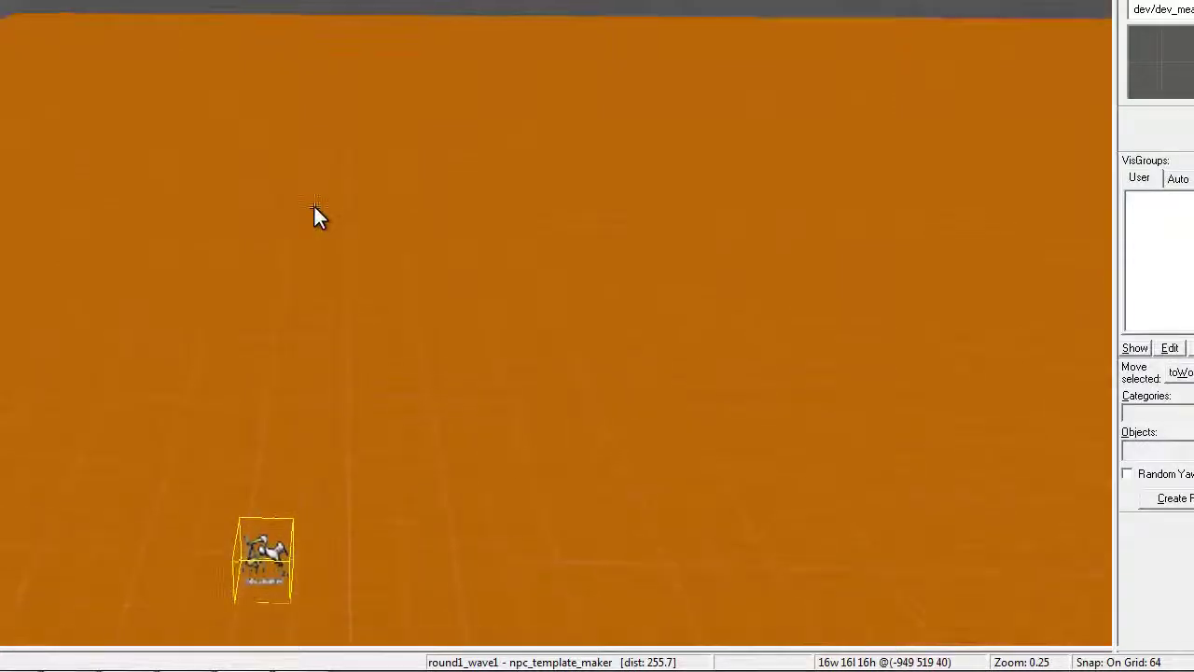
key(Up)
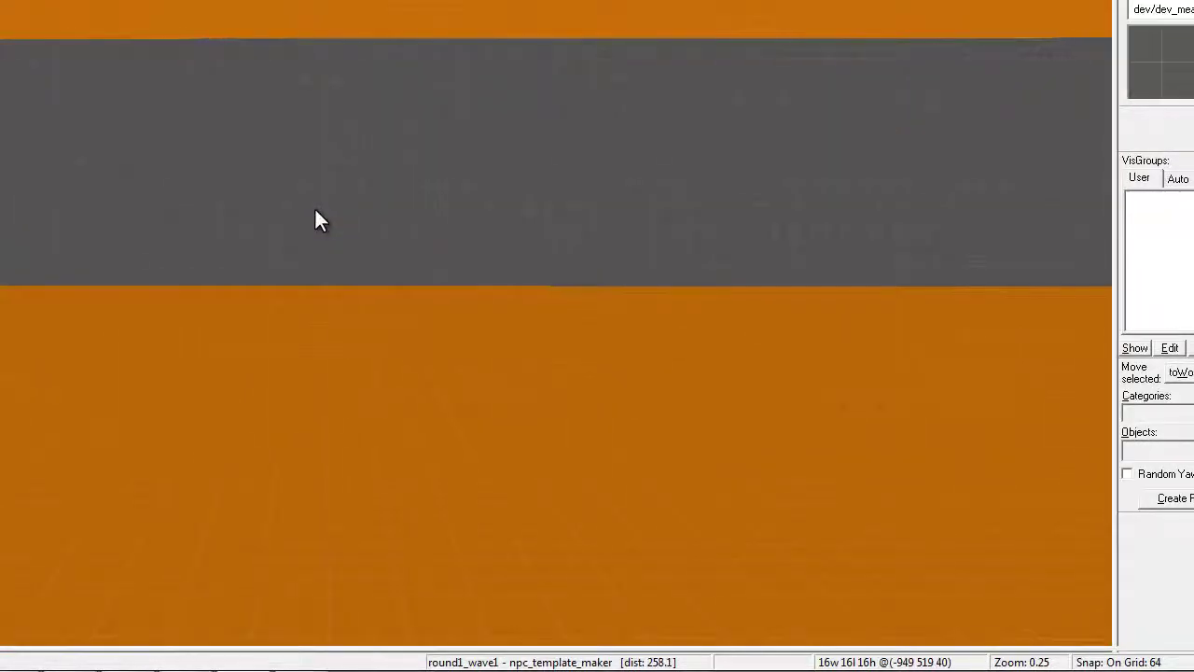
key(Down)
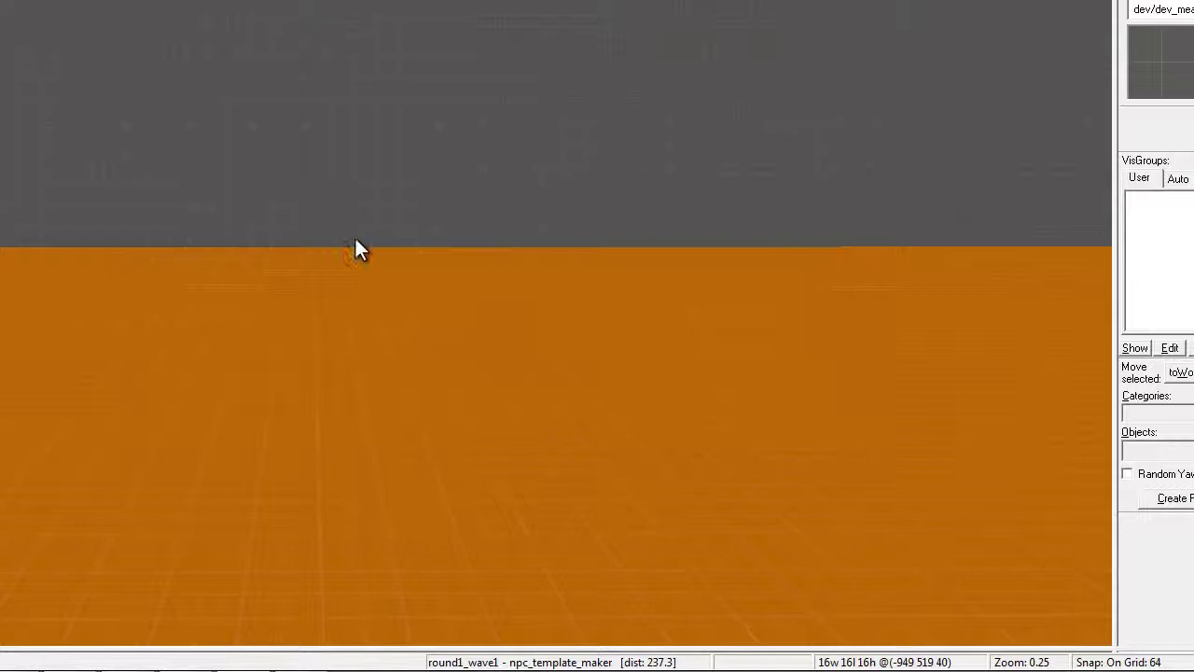
key(Down)
key(Right)
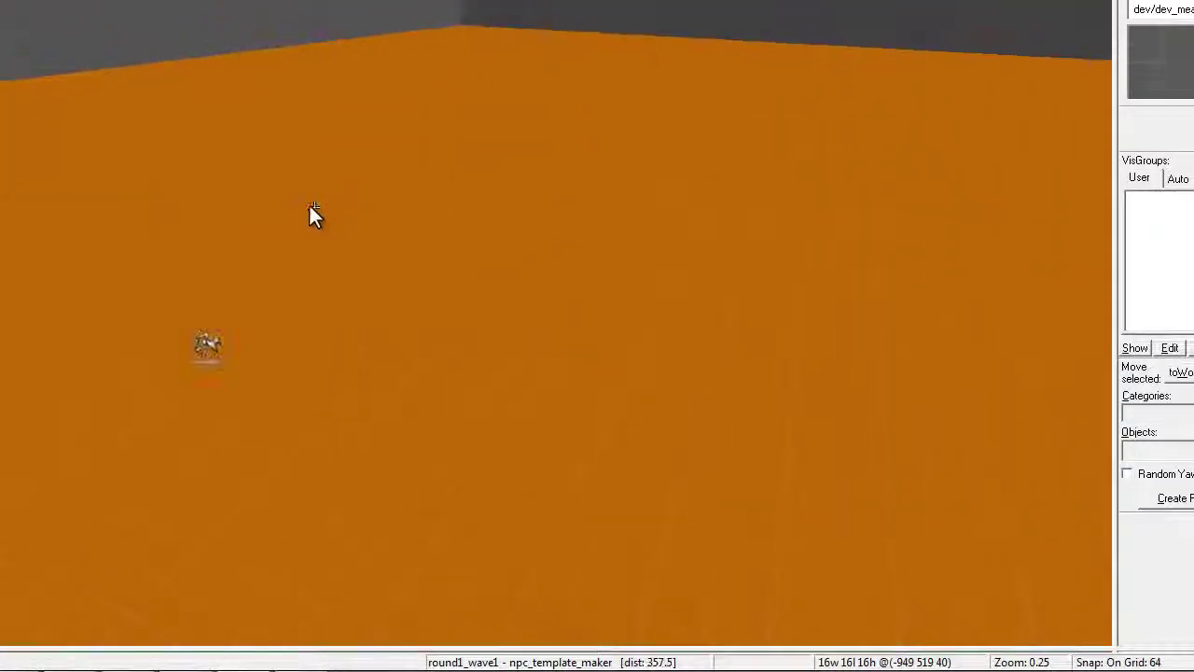
key(Up)
key(Left)
key(w)
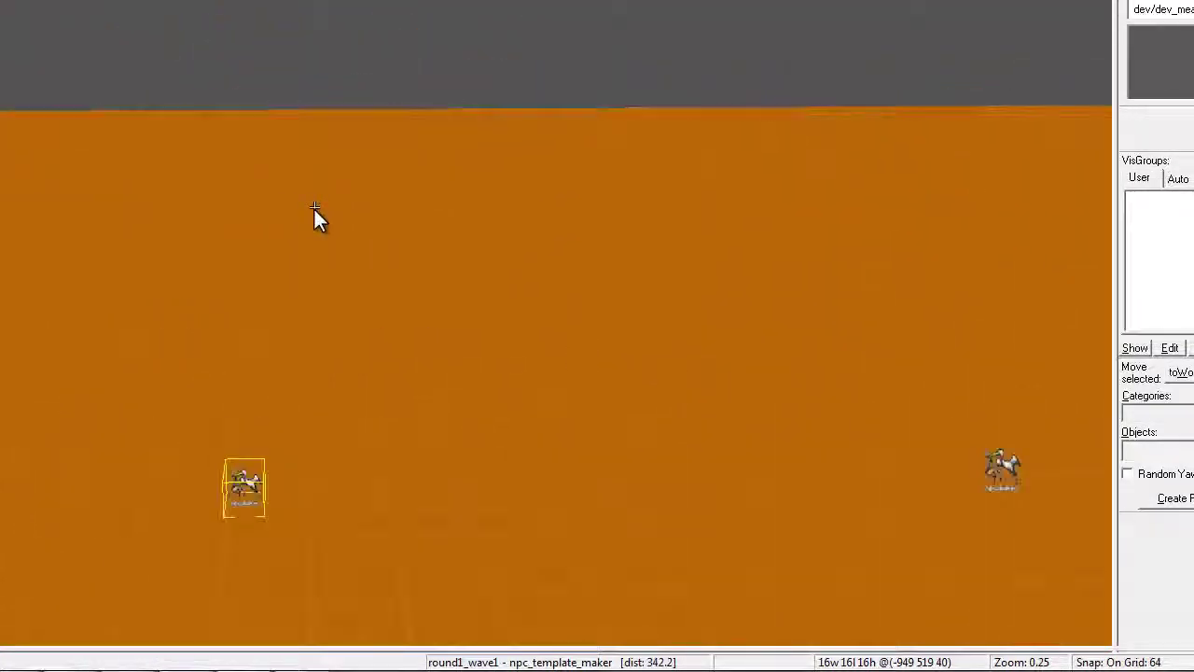
key(Down)
click(975, 377)
key(w)
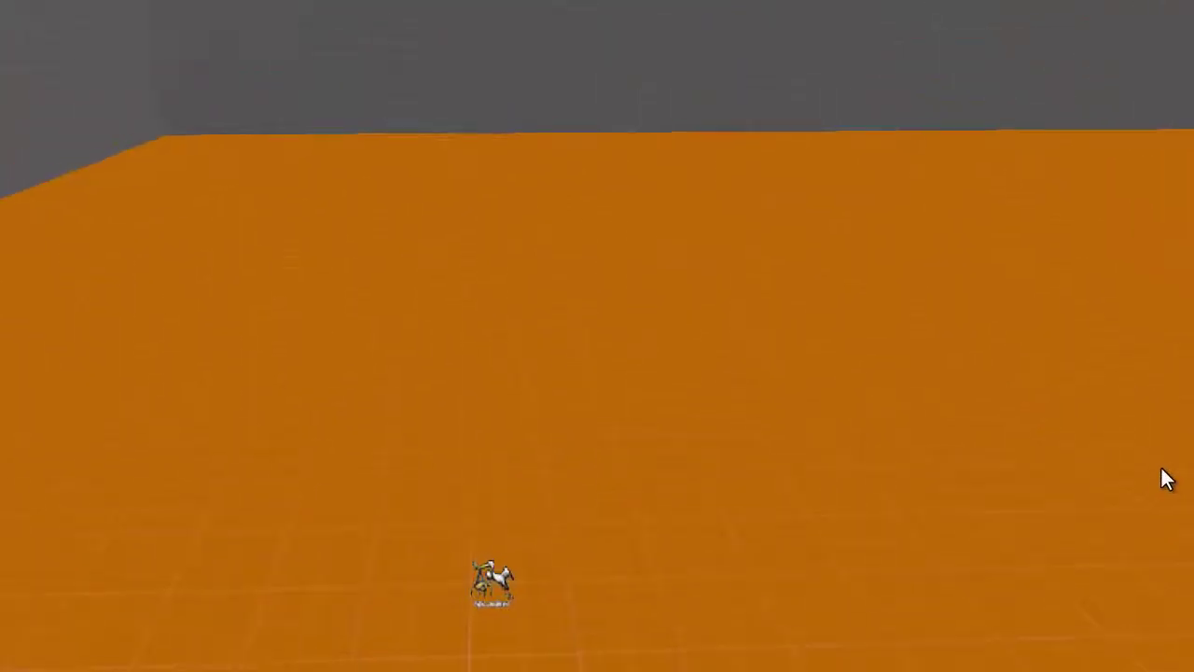
key(Down)
Select the entity in view and change its class in Object Properties
click(549, 383)
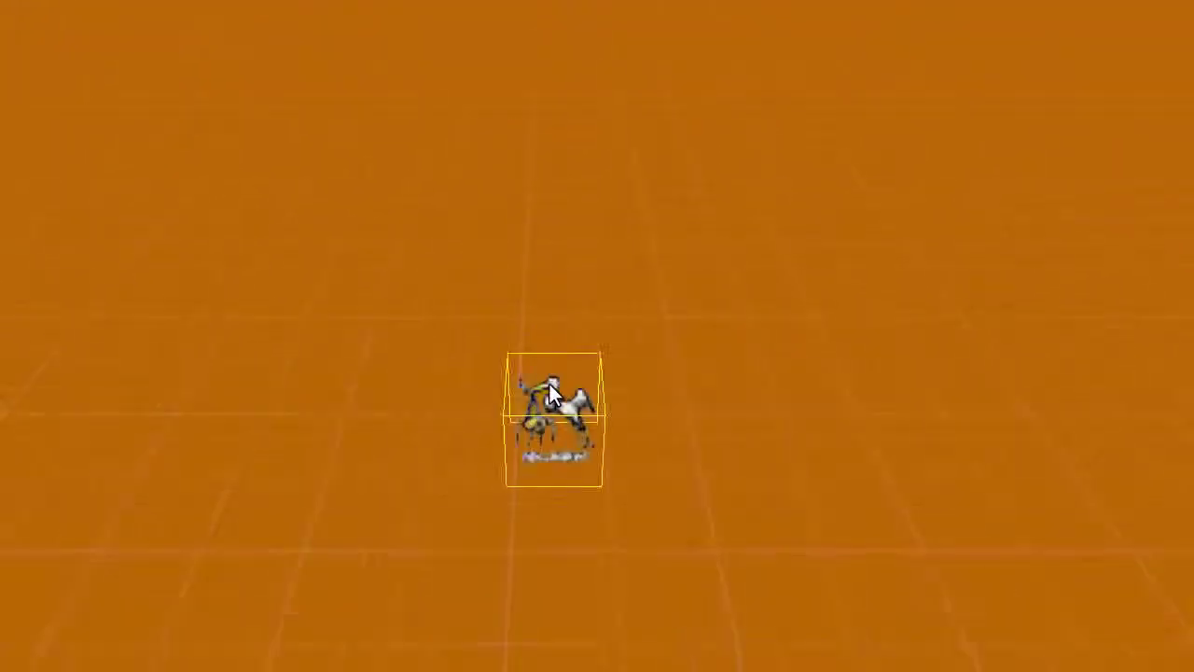
key(alt+Return)
text(sa)
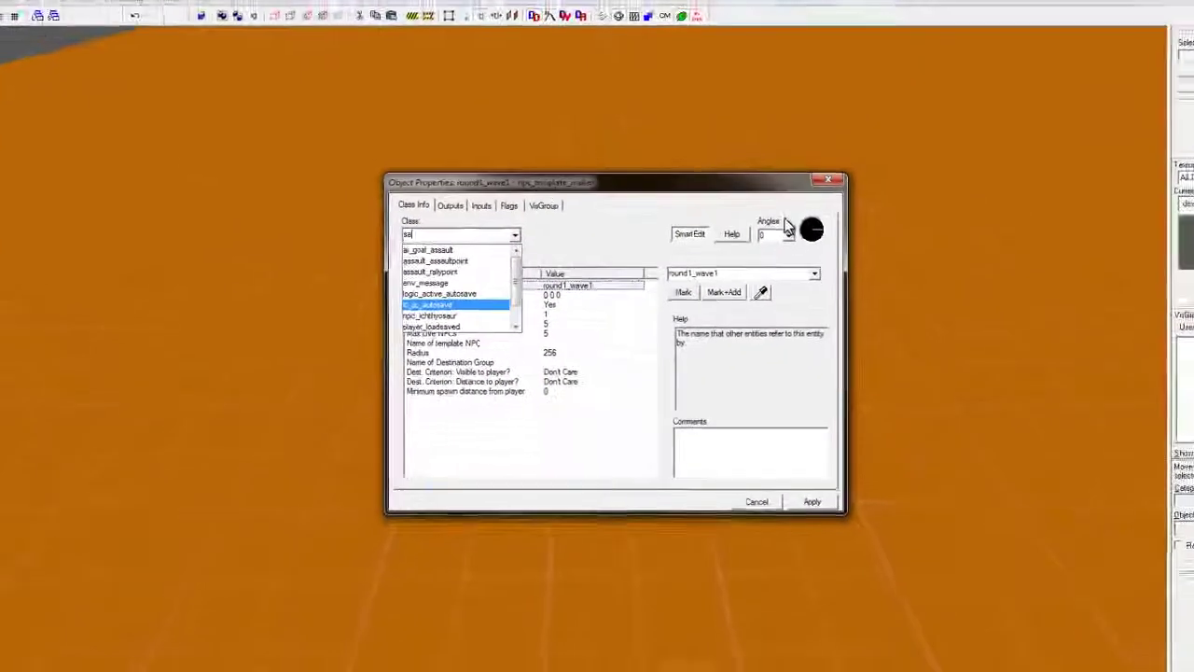
key(Return)
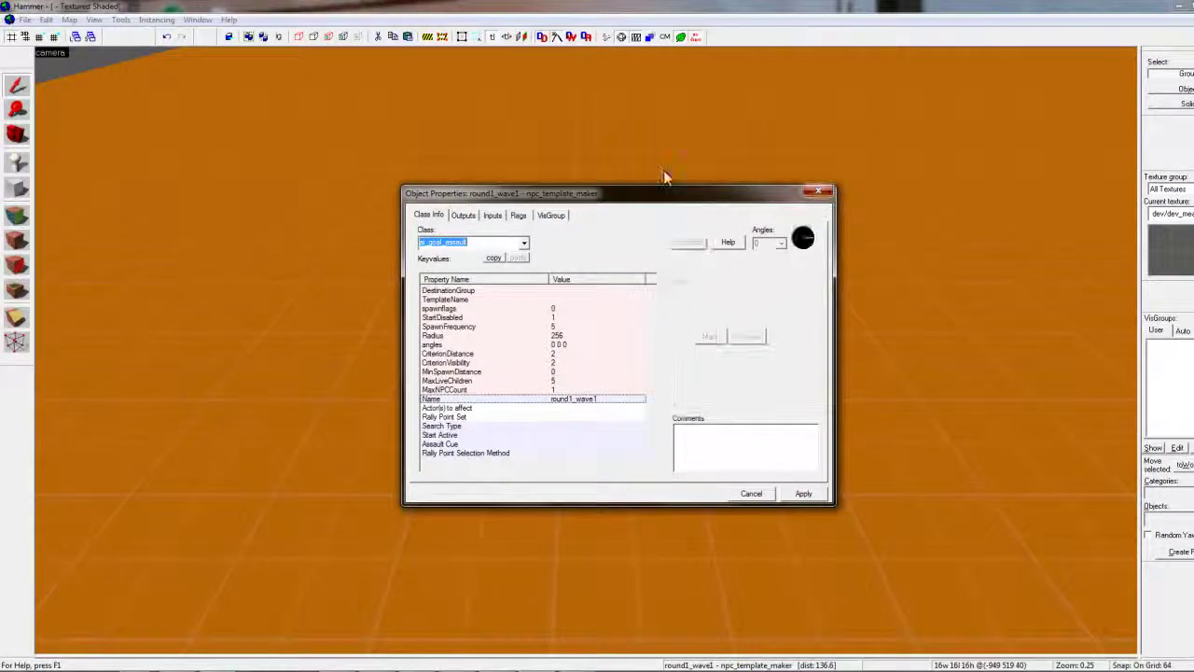
key(Escape)
key(Escape)
Place an info_player_start on the floor near the wall and inspect its properties
key(shift+e)
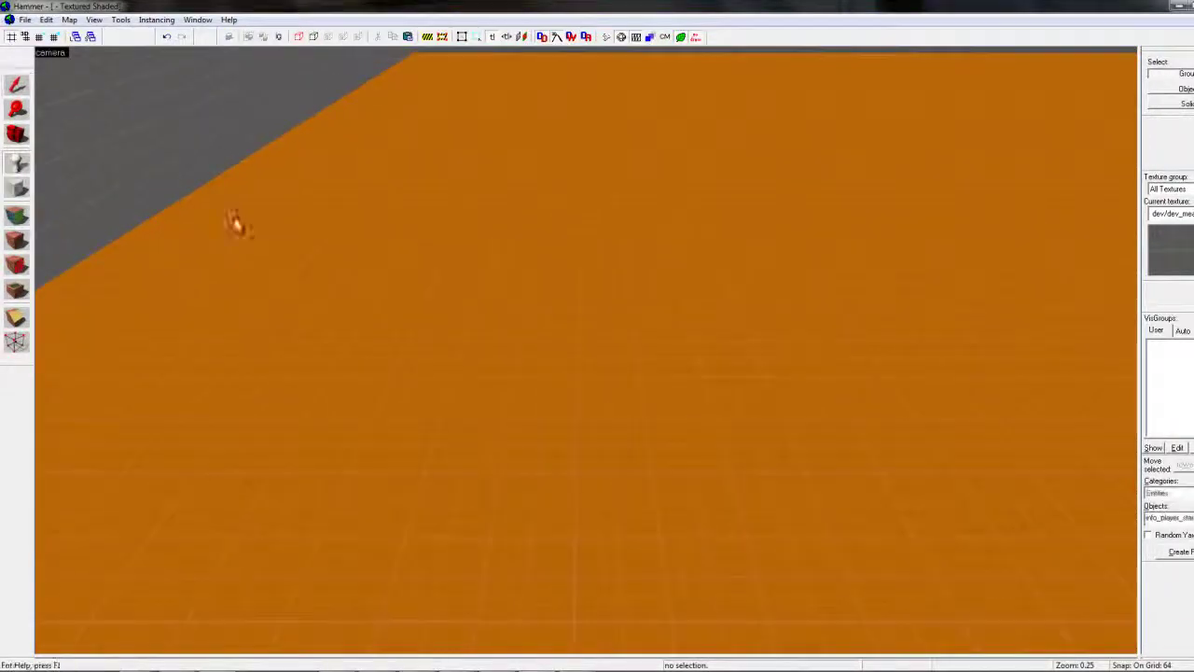
click(372, 257)
key(z)
key(w)
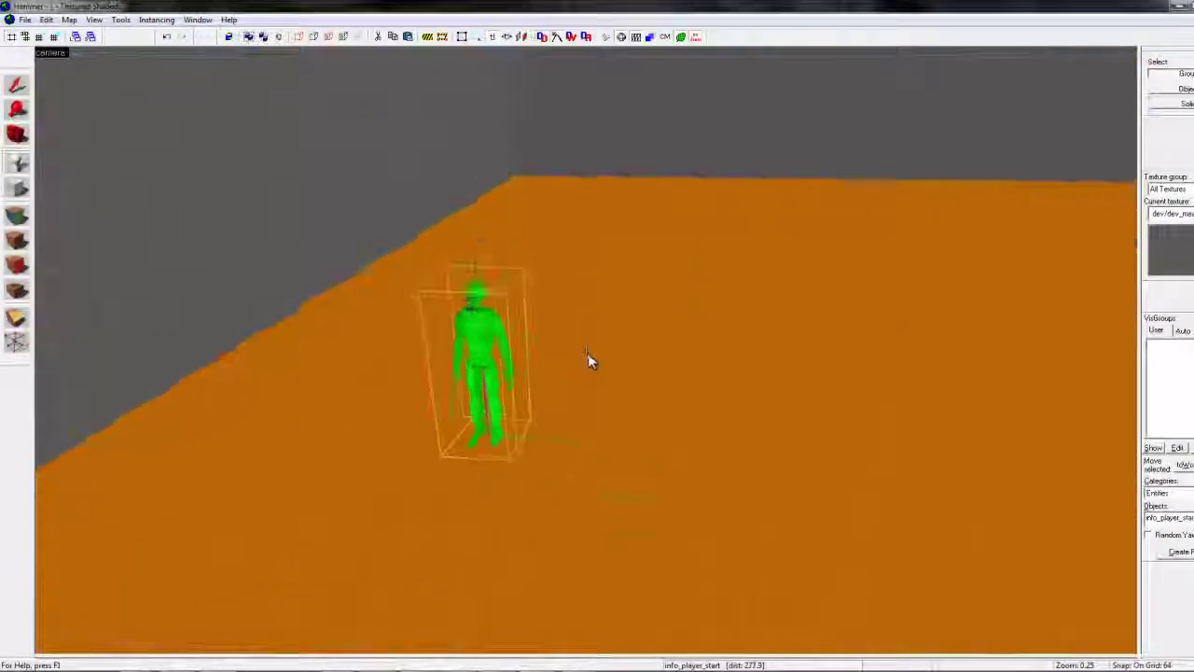
key(z)
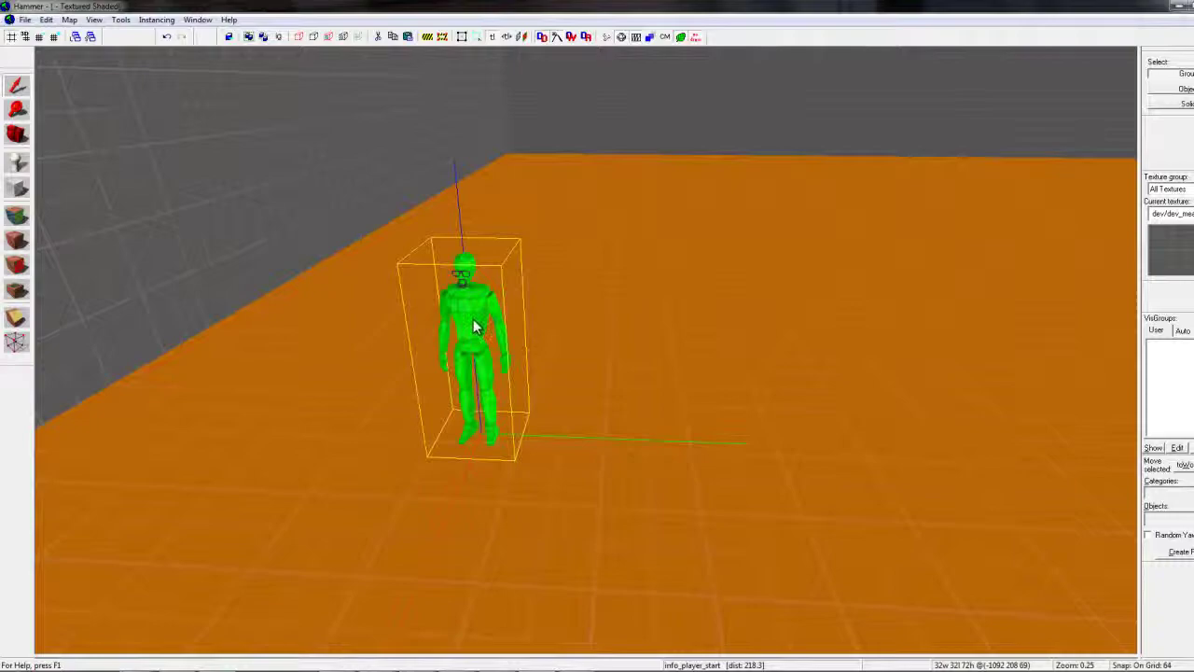
double_click(473, 326)
key(Escape)
Restore the four-view layout and switch to the Block tool
key(shift+z)
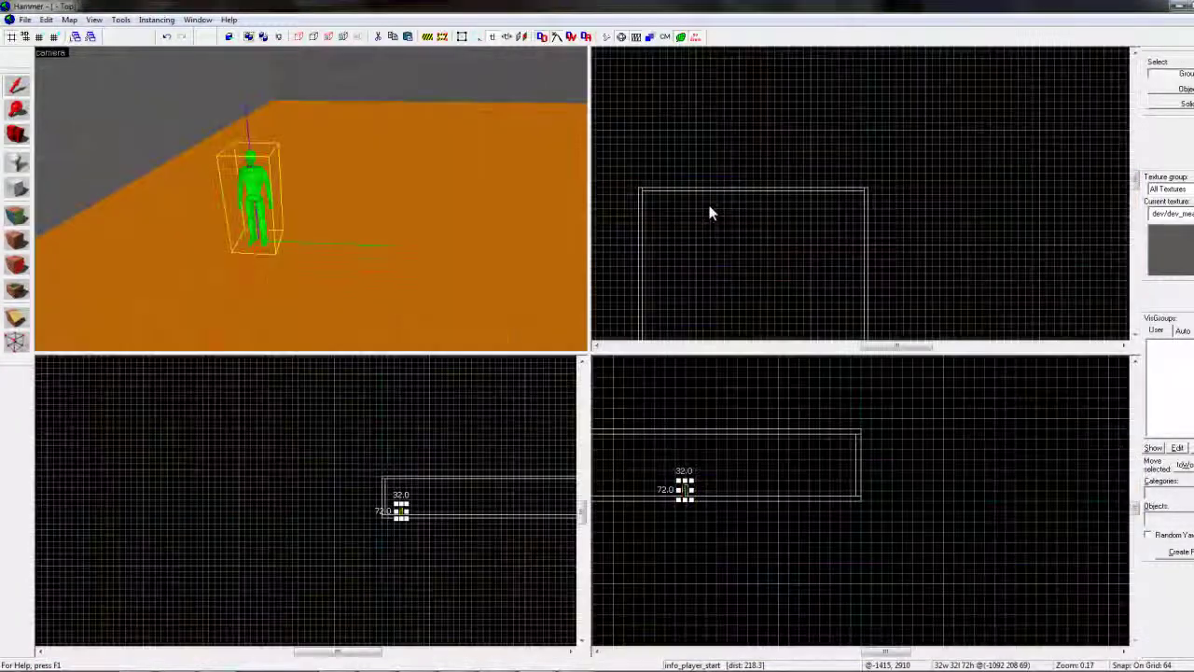
scroll(758, 216, down, 6)
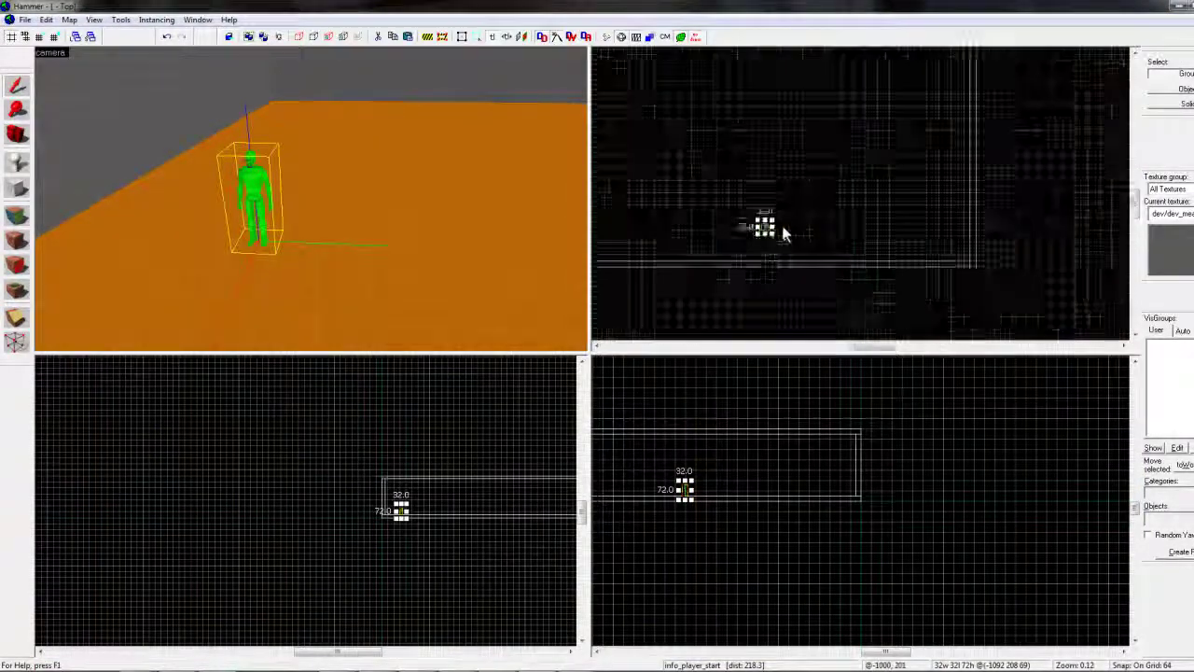
scroll(781, 233, up, 10)
key(shift+b)
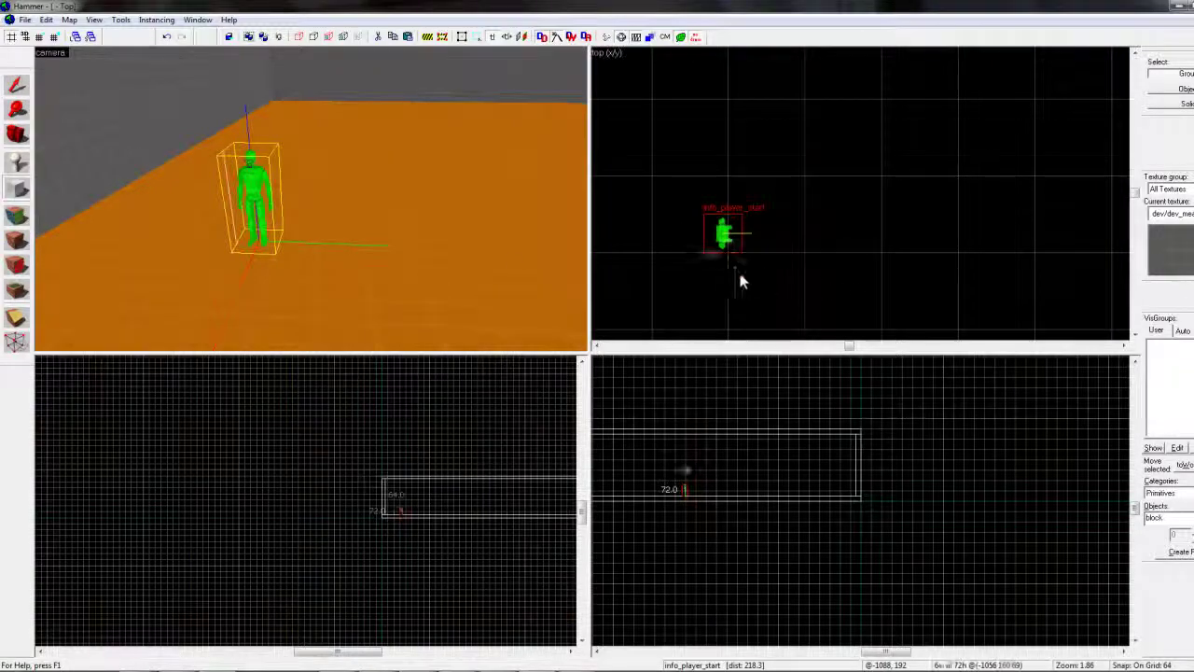
Draw a 64×64×72 block beside the player start in the Top view
drag(738, 271, 802, 328)
key(Return)
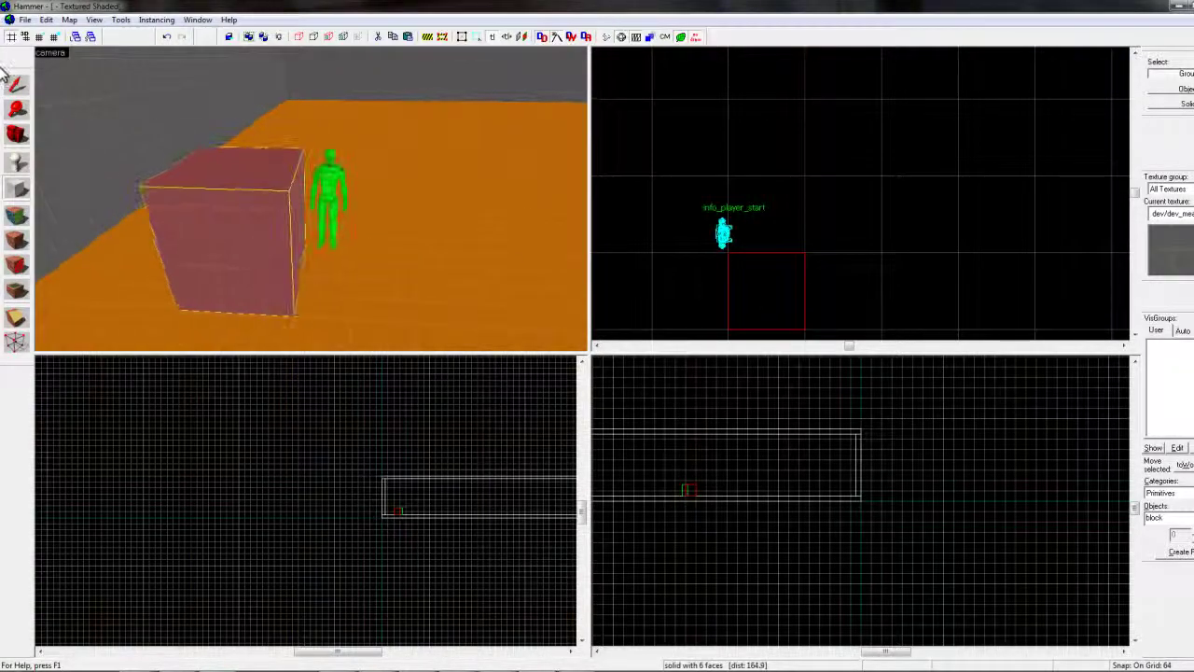
click(16, 85)
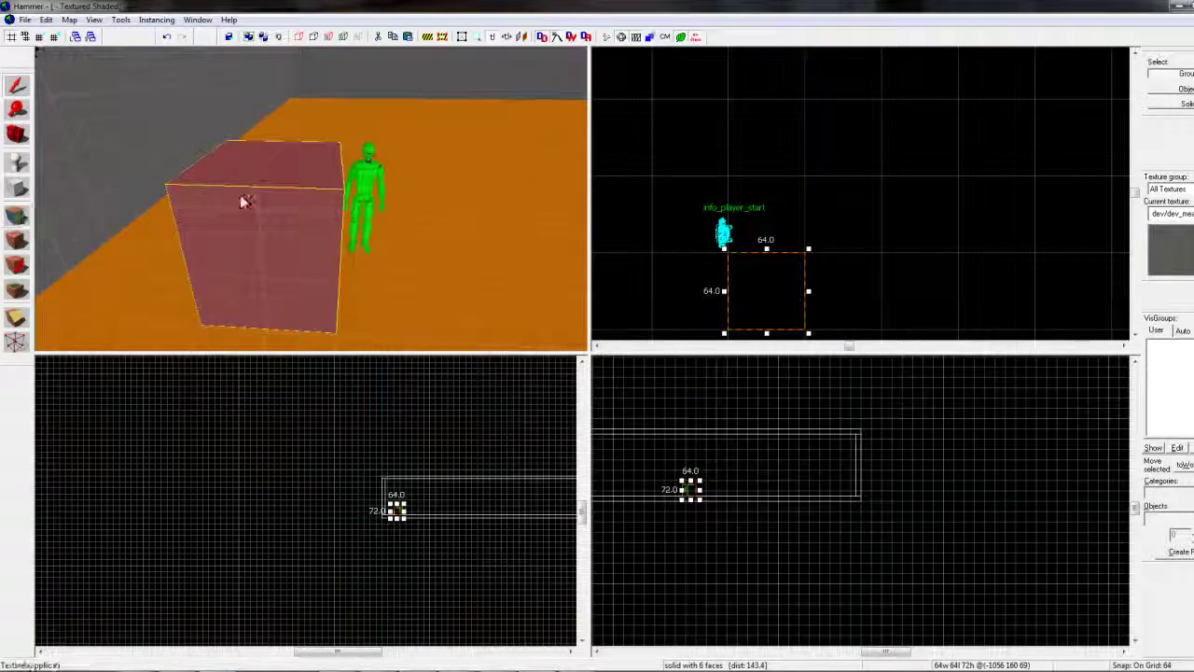
Tie the block to a func_button entity and name it Button
key(ctrl+t)
click(524, 244)
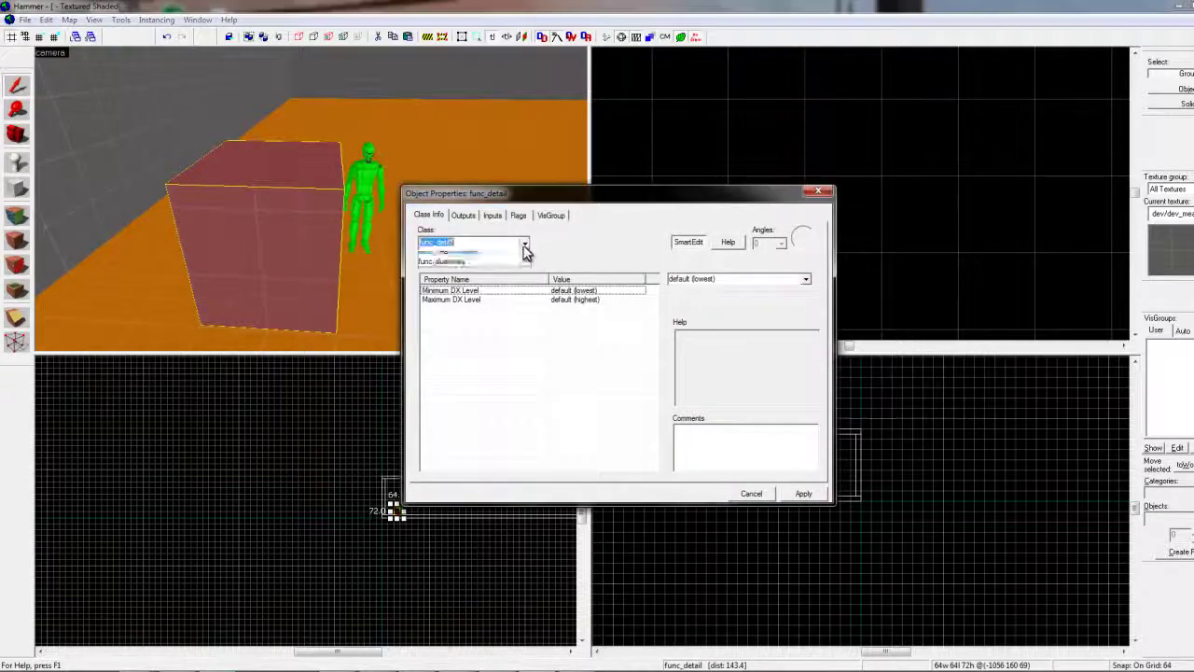
text(func_b)
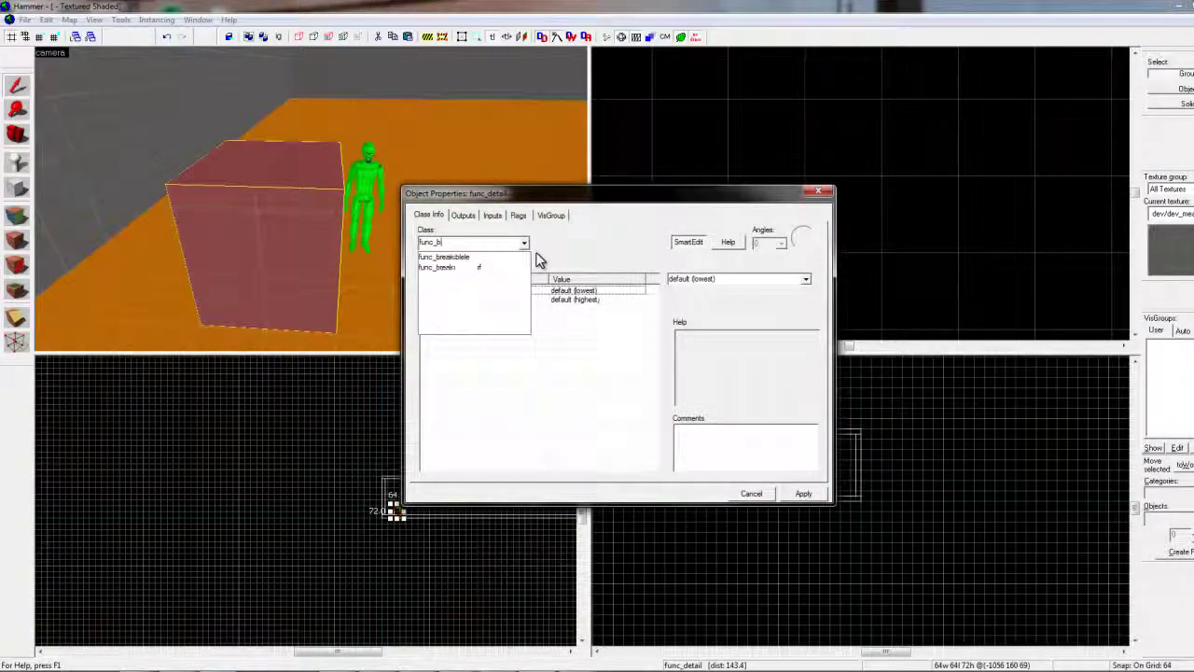
text(utton)
key(Return)
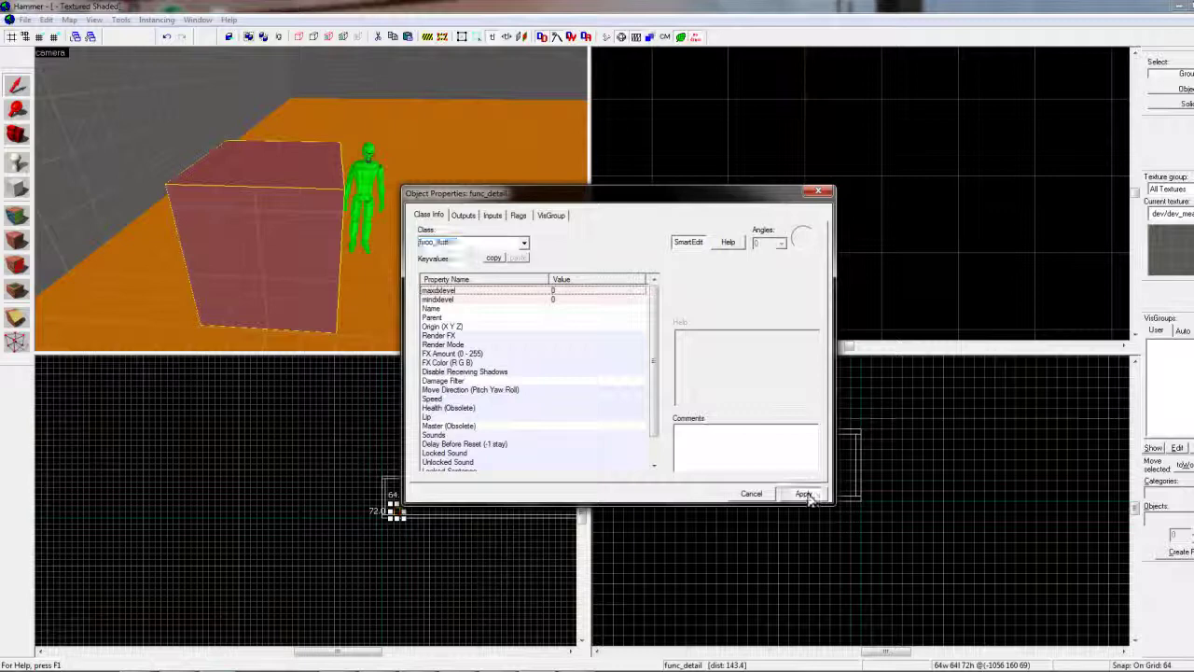
click(802, 493)
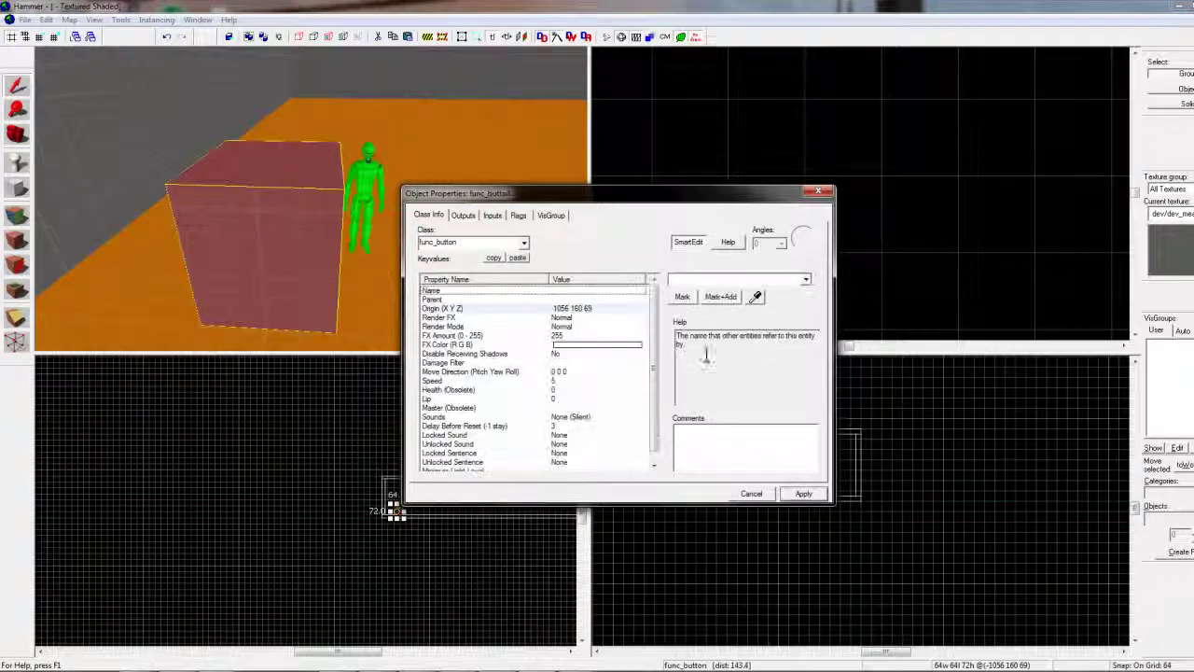
click(702, 278)
text(Button)
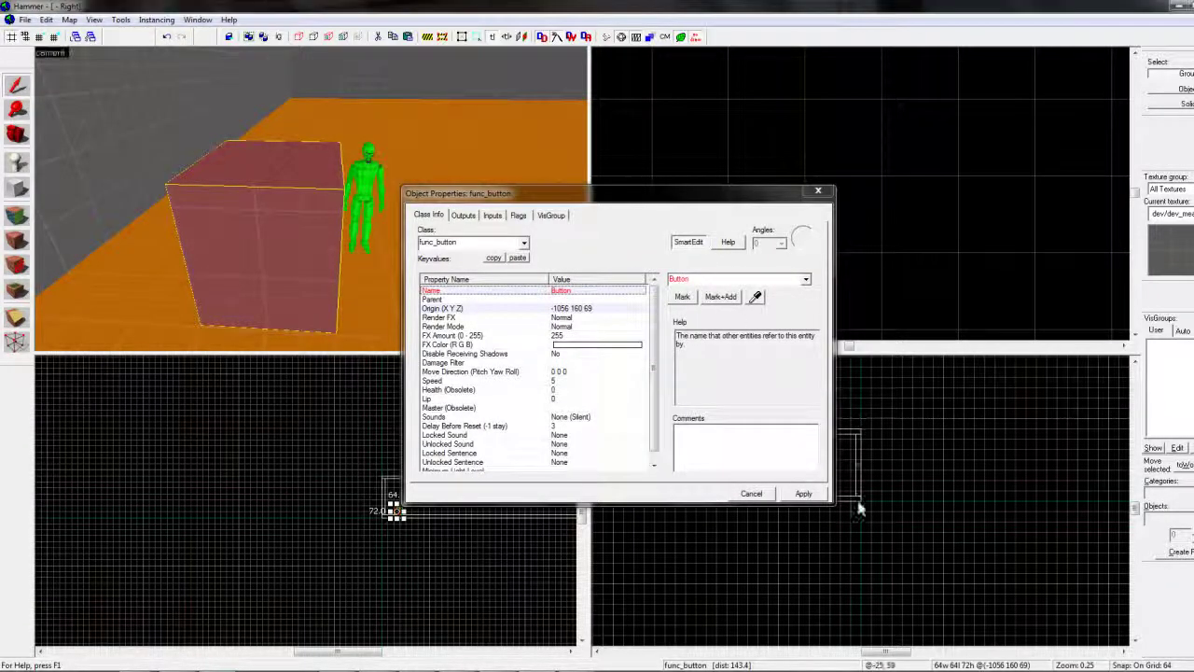
click(803, 492)
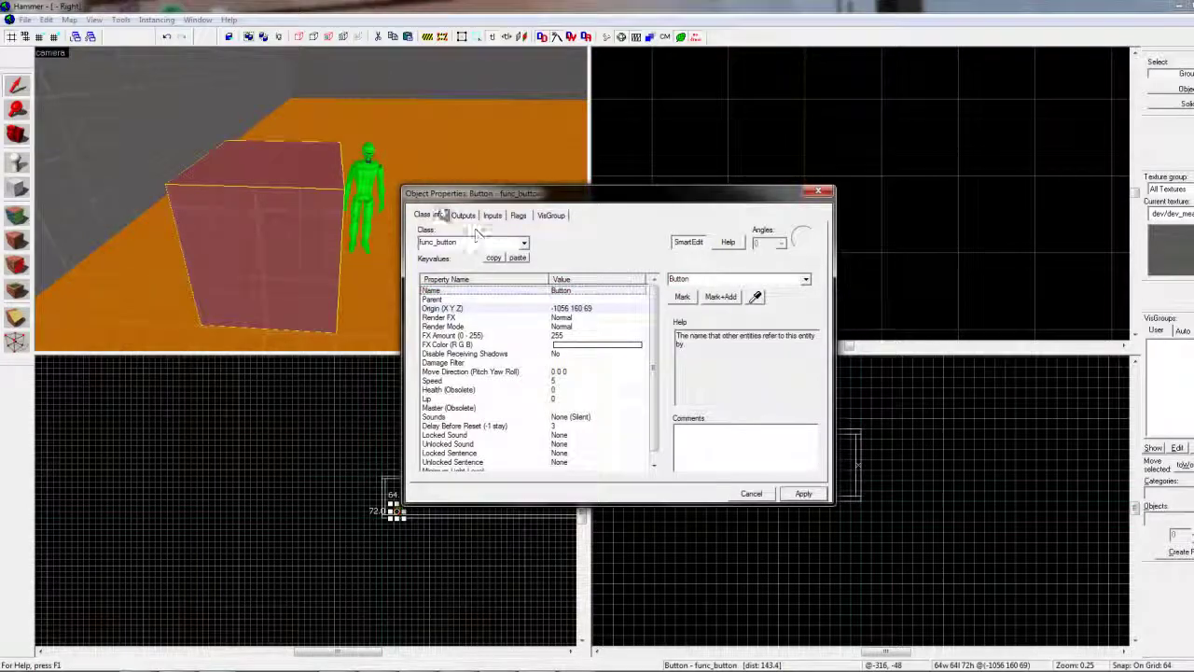
Close the button's properties and nudge the player start slightly
click(818, 191)
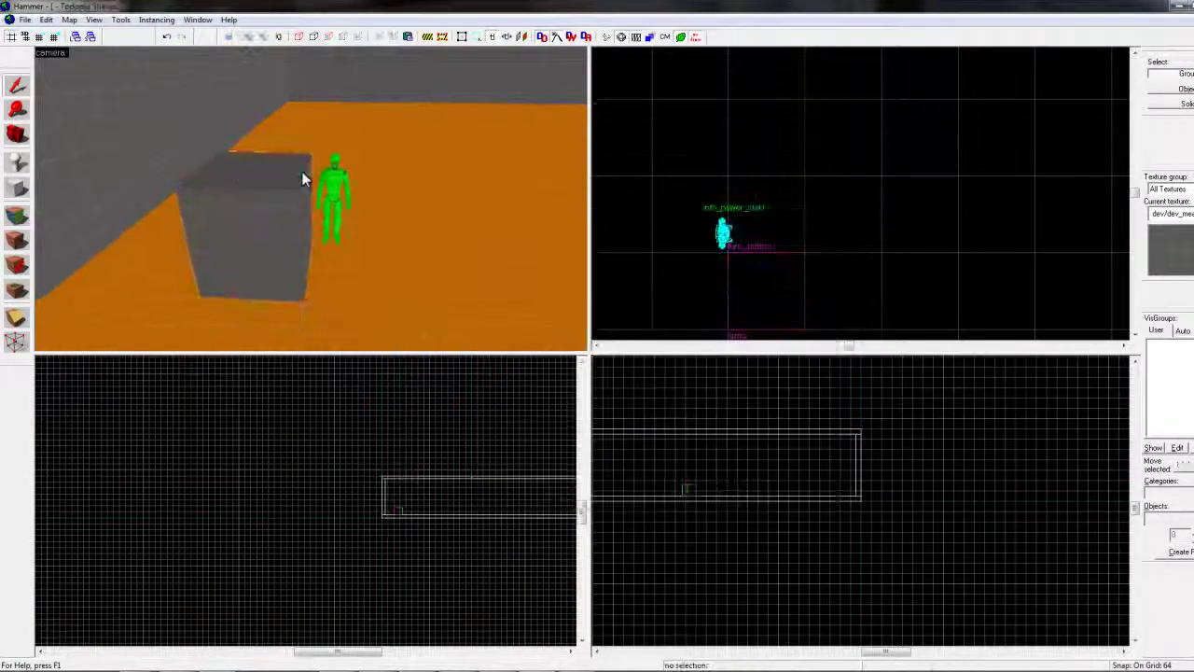
click(335, 177)
drag(316, 227, 330, 277)
scroll(317, 242, up, 3)
Set the entity's class to npc_template_maker and apply the name round1_wave1
double_click(299, 210)
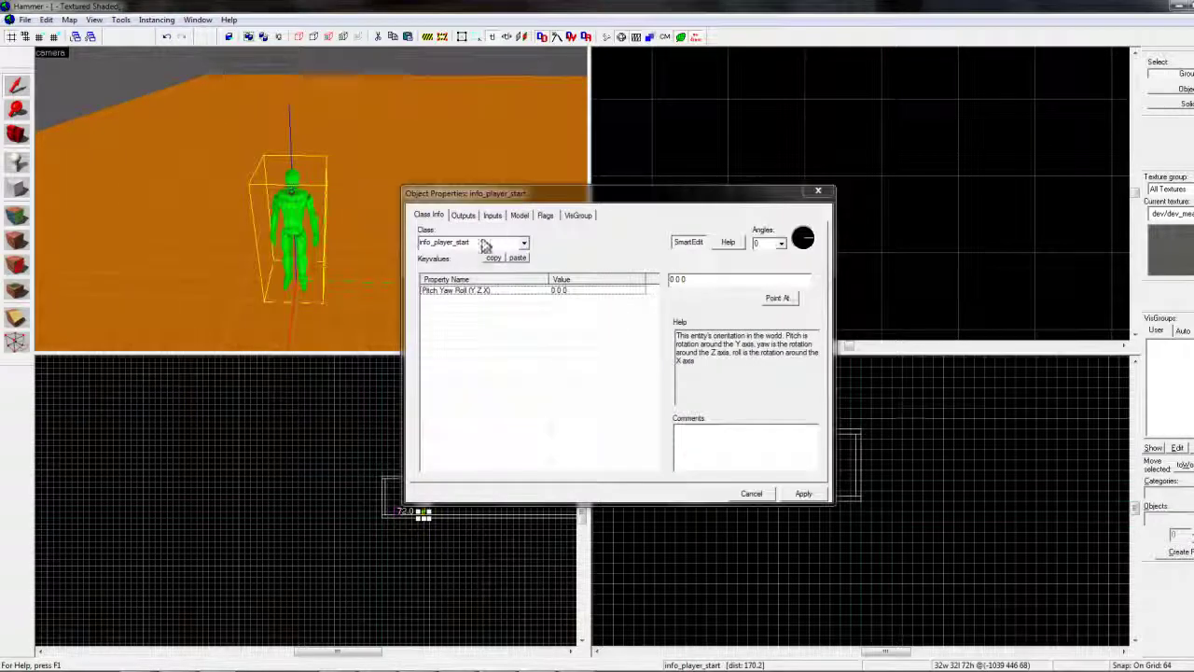
click(523, 245)
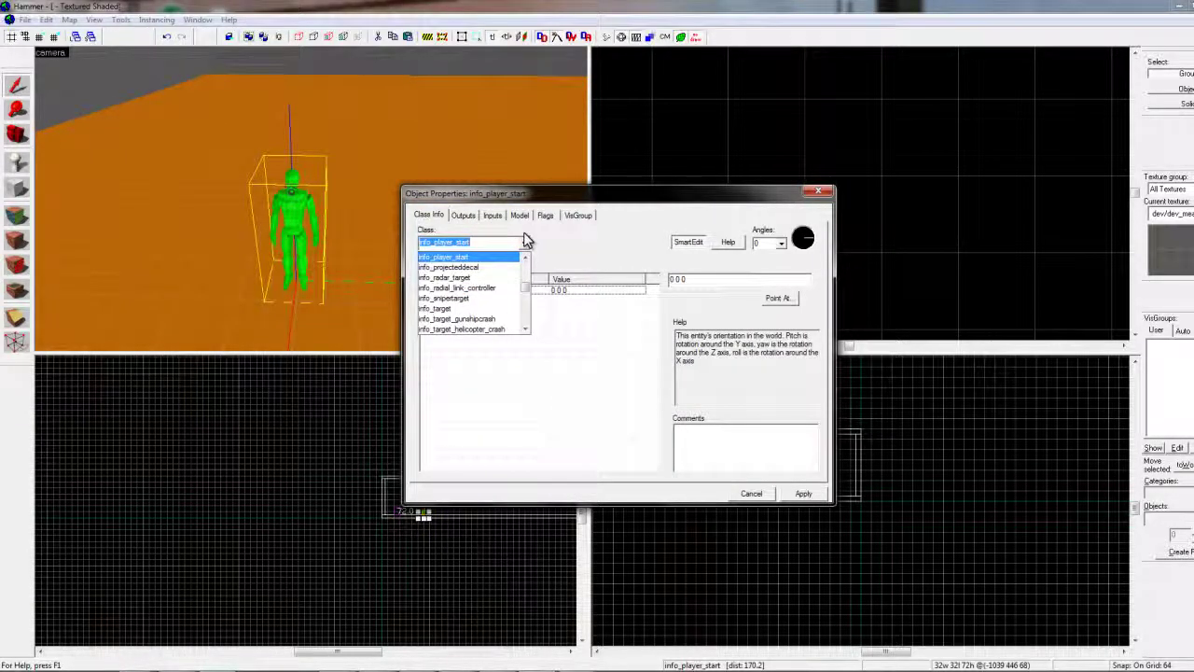
text(npc)
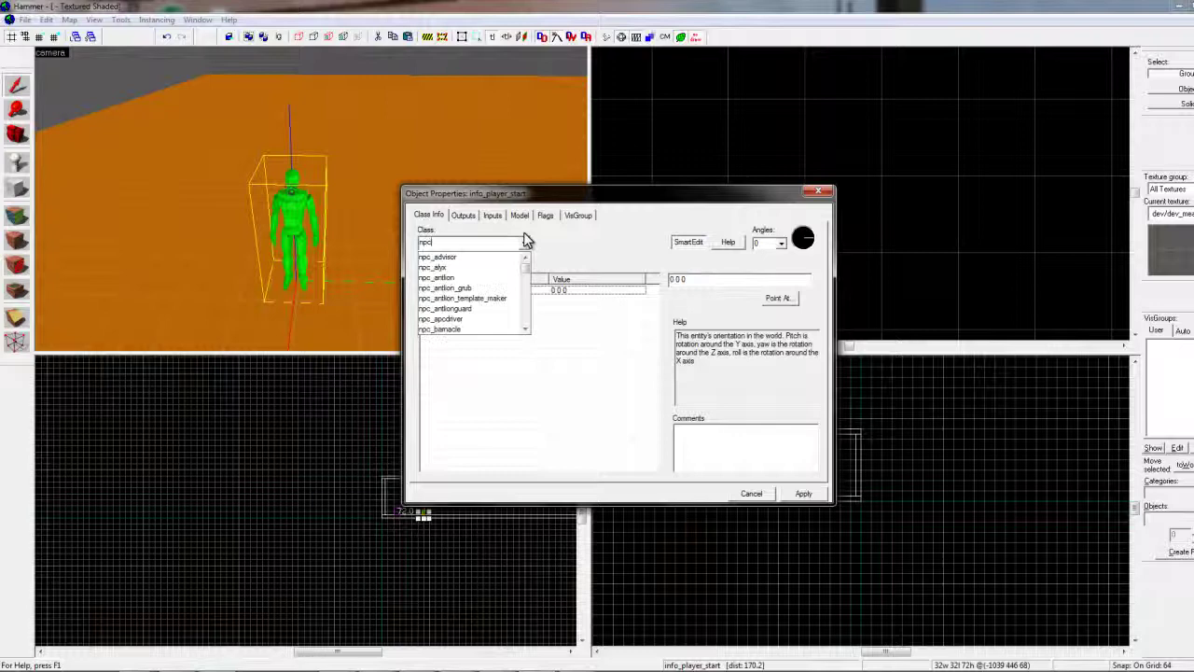
text(_template_maker)
key(Return)
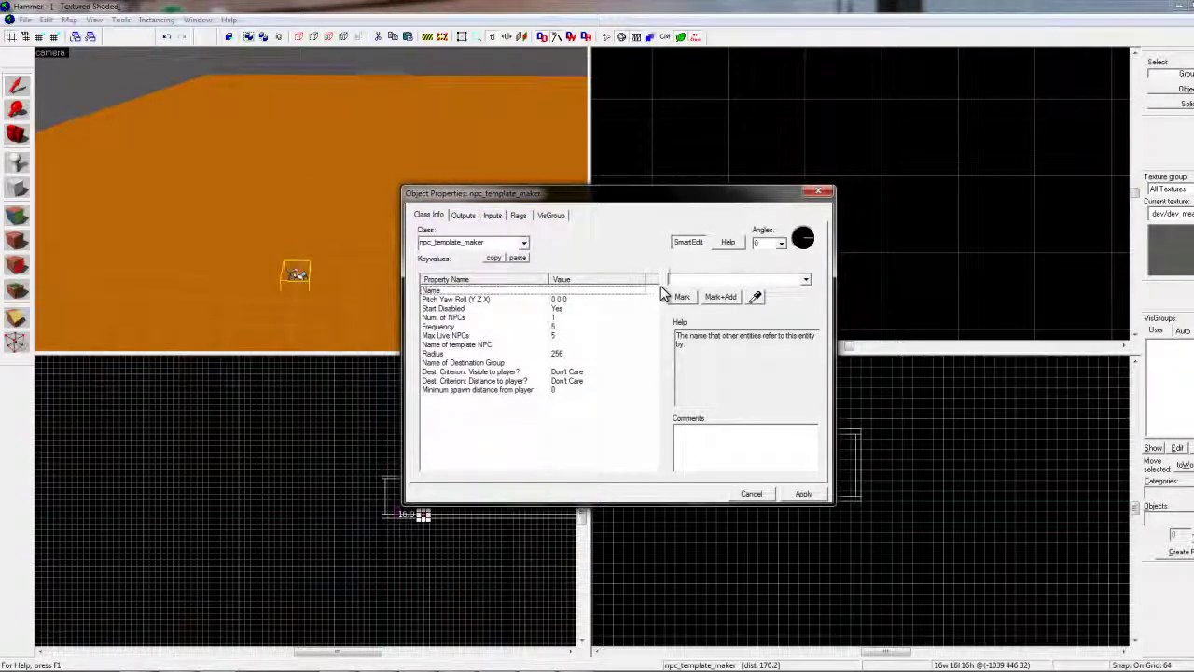
text(t)
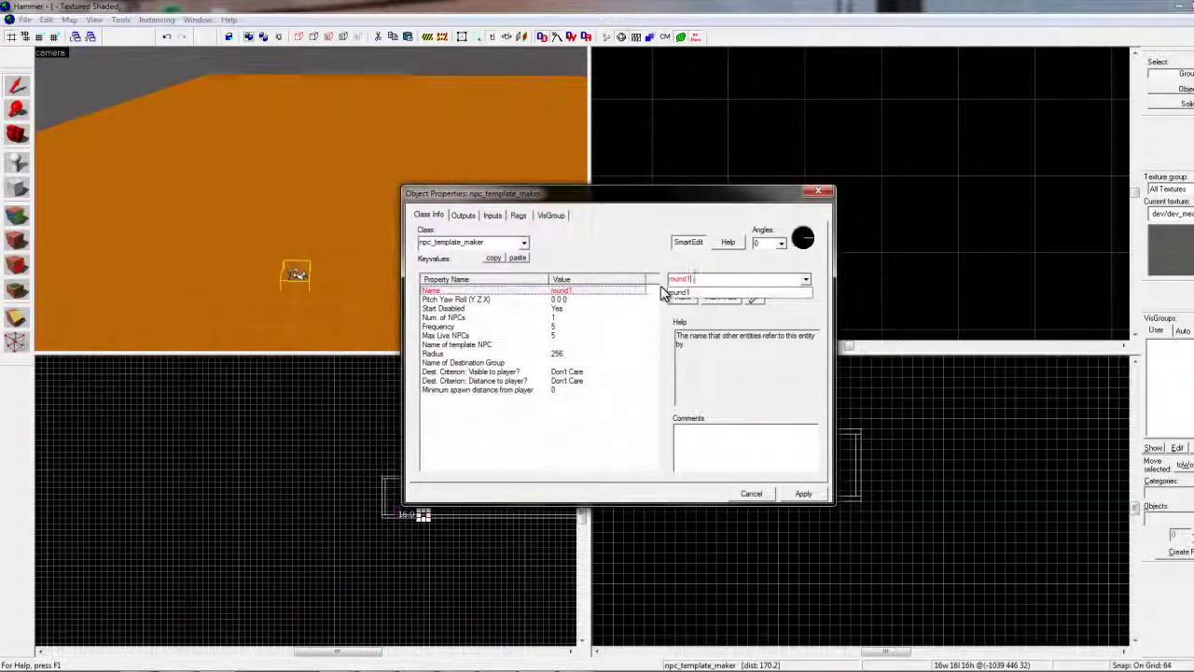
text(1)
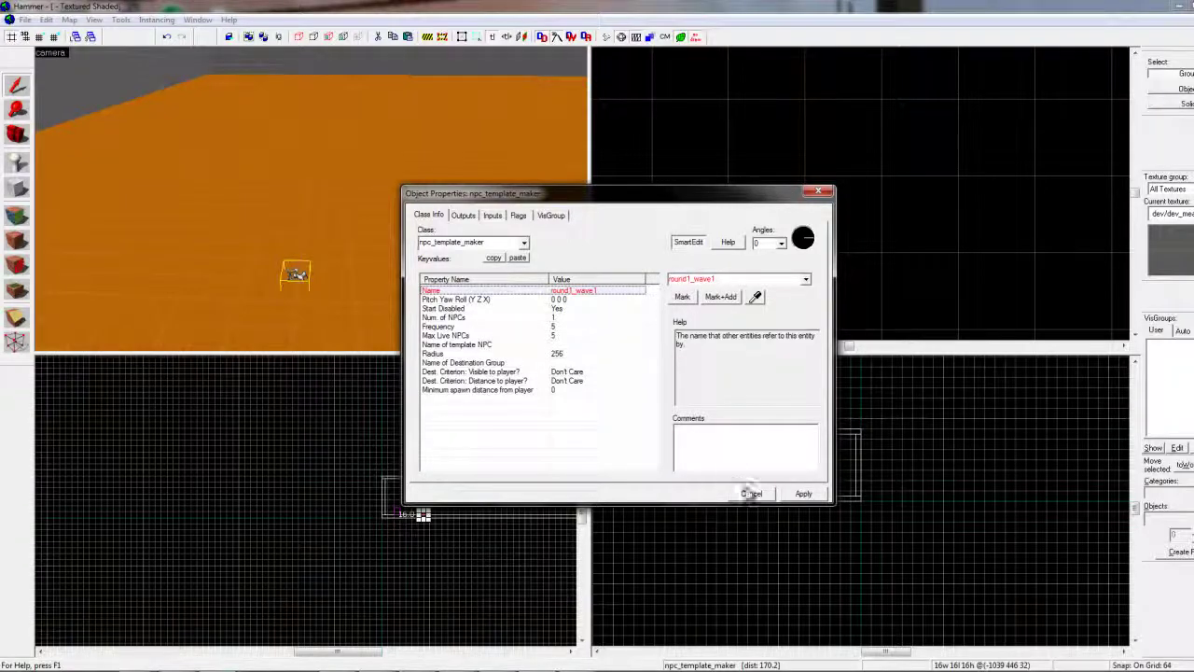
click(802, 494)
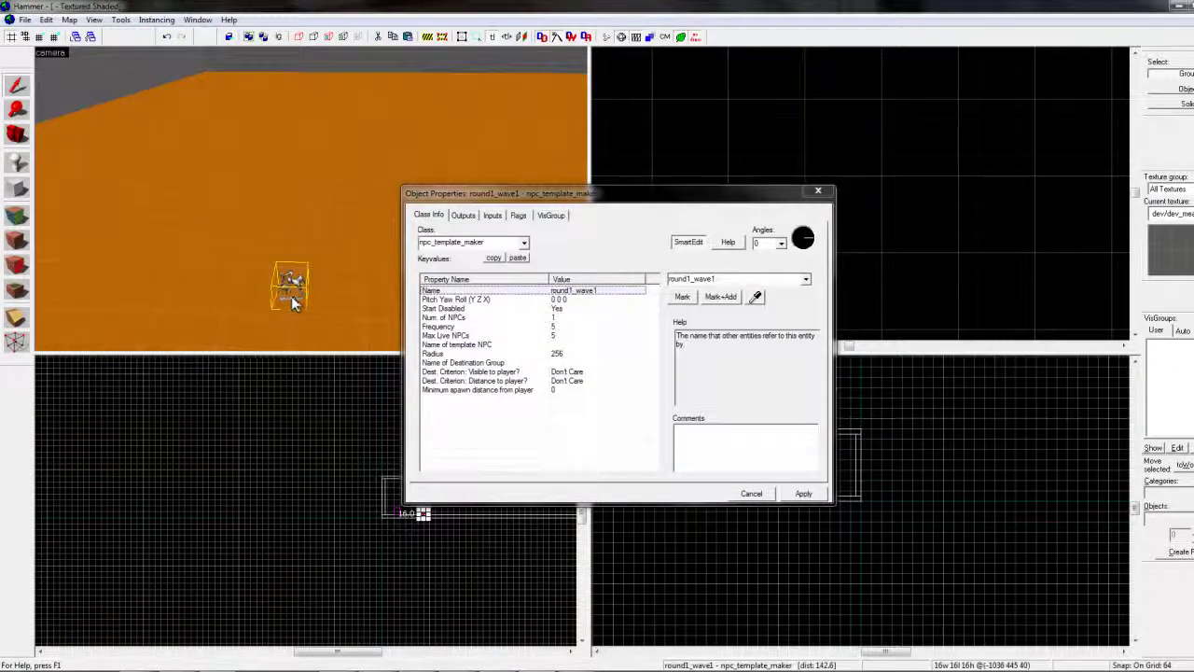
Turn on Start Disabled and enable the Fade Corpse spawn flag
scroll(311, 199, up, 5)
drag(311, 199, 285, 224)
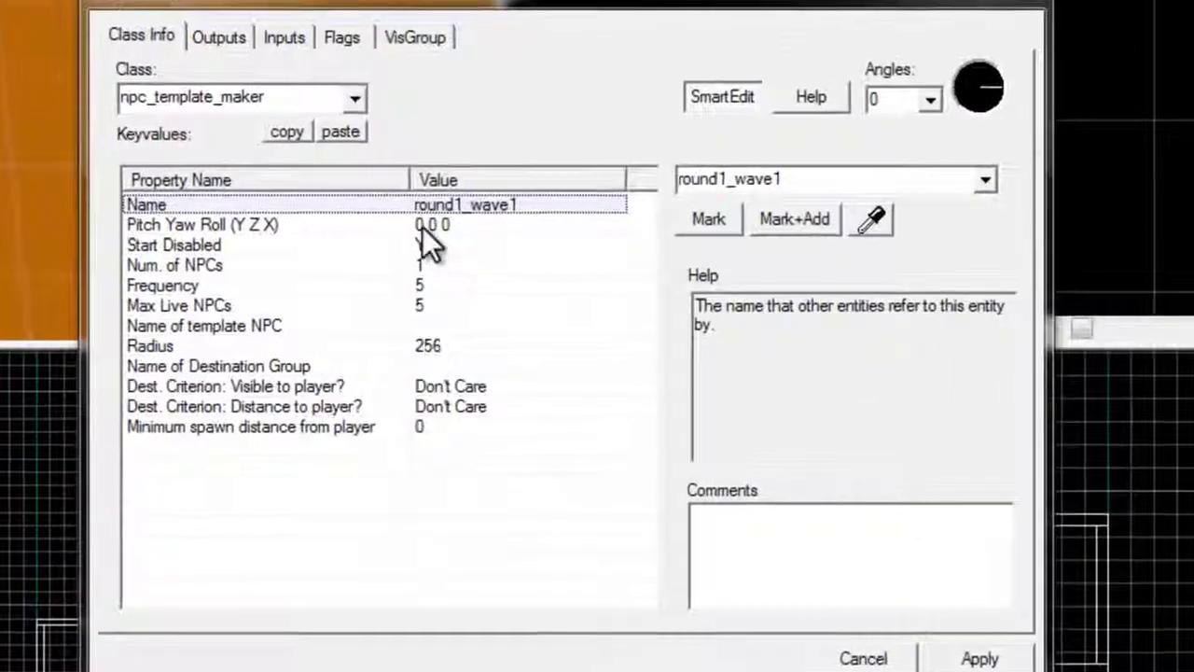
click(553, 306)
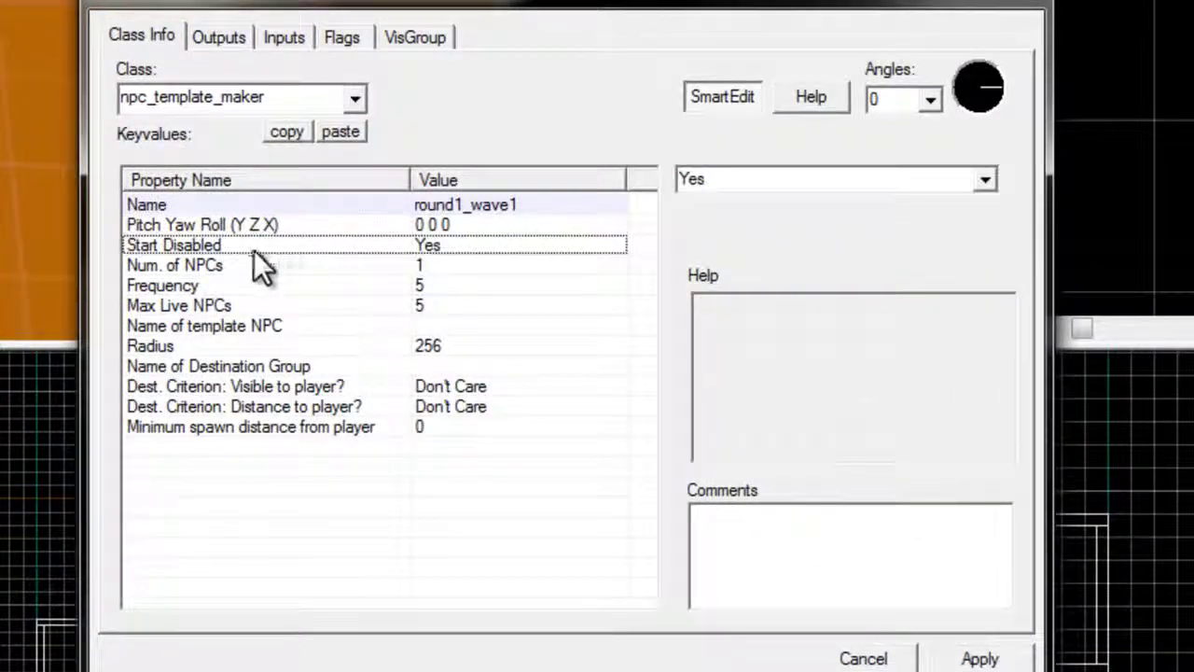
click(353, 42)
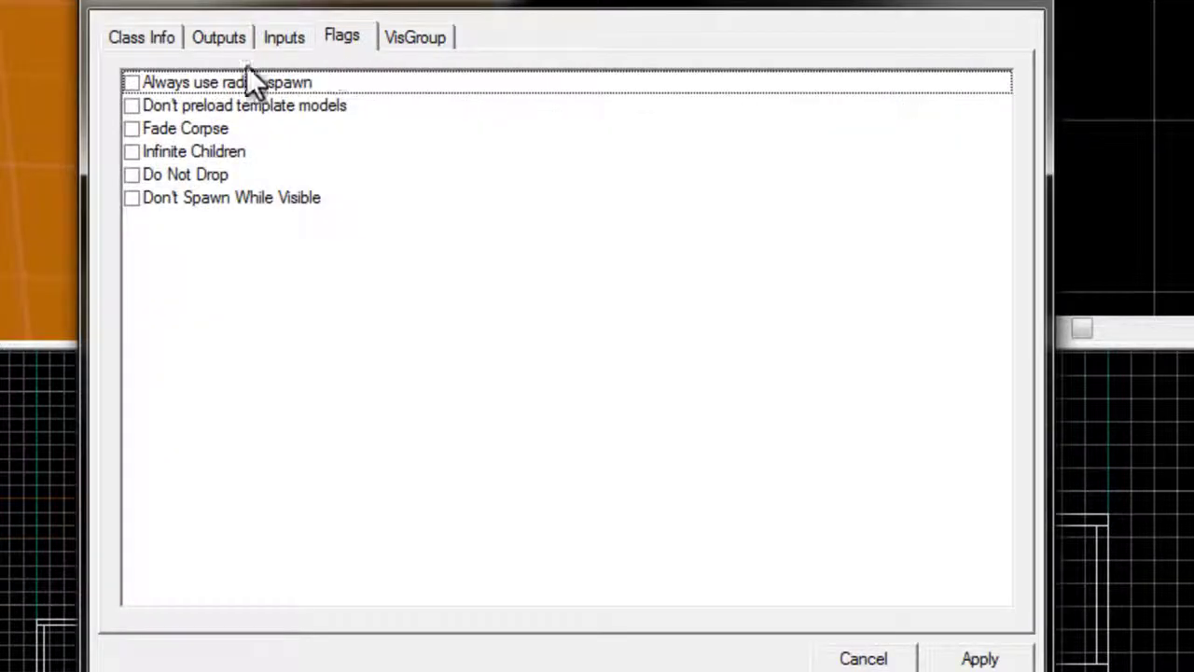
click(132, 128)
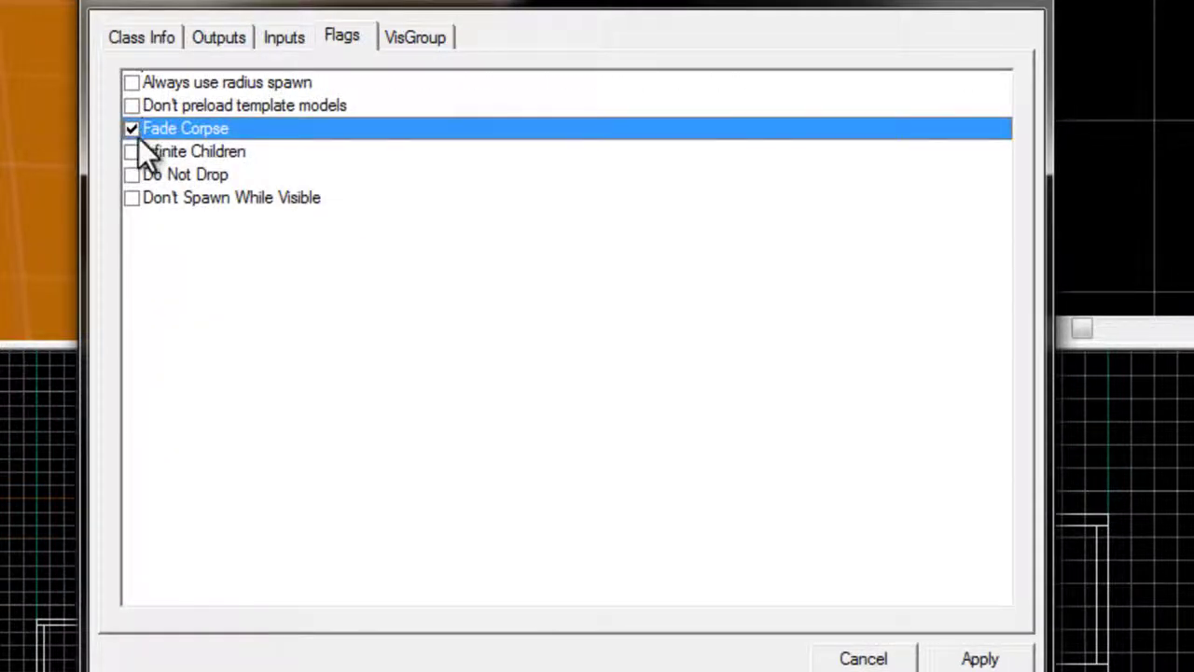
Set the Name of Destination Group to Spawn_1 and apply it
click(135, 38)
click(313, 364)
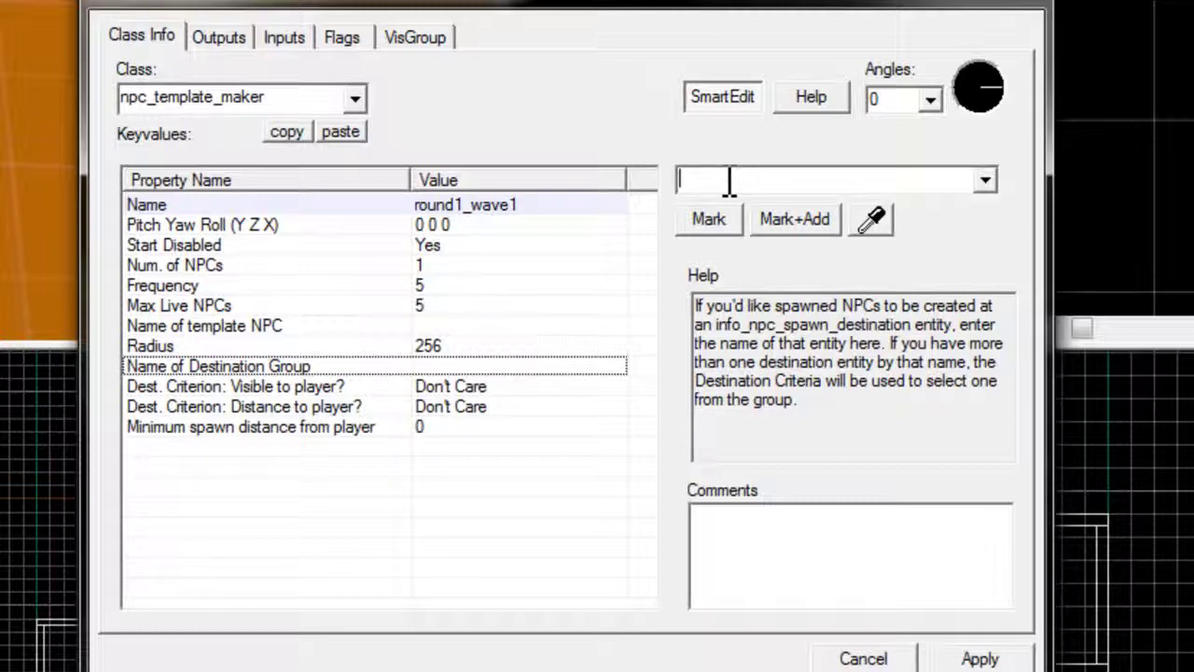
text(Spawn_1)
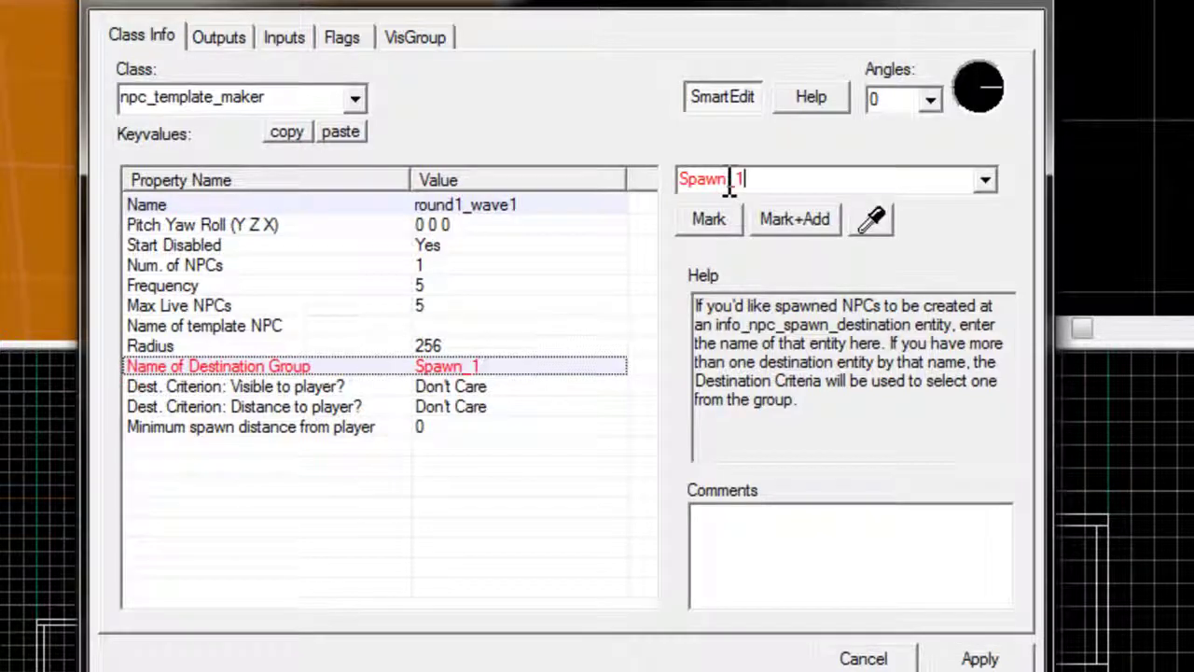
click(943, 653)
Review the Visible to player, Distance to player and minimum spawn distance criteria
click(576, 385)
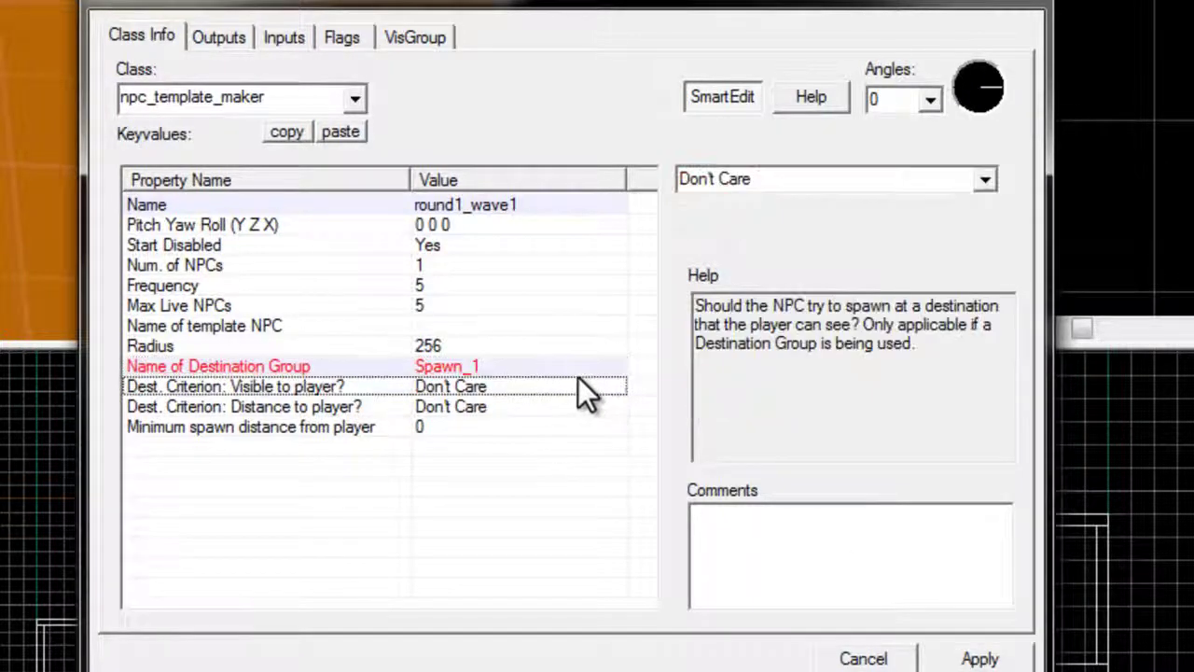
click(570, 406)
click(569, 386)
click(573, 407)
click(569, 386)
click(571, 407)
click(563, 427)
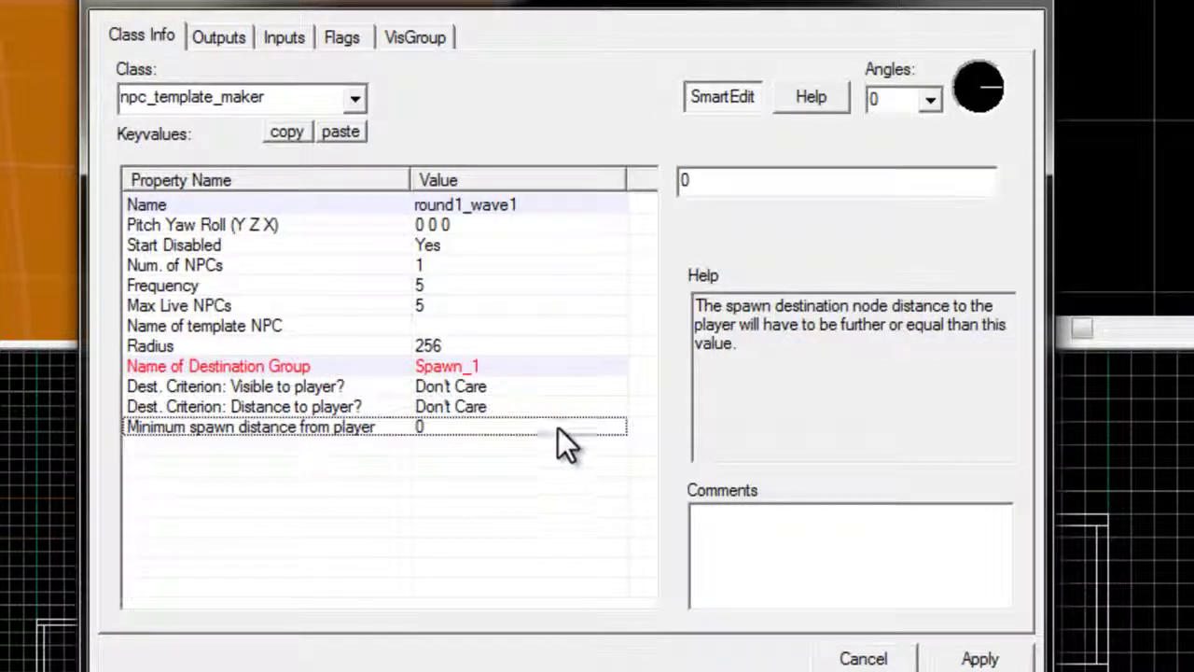
click(562, 407)
click(563, 386)
click(559, 407)
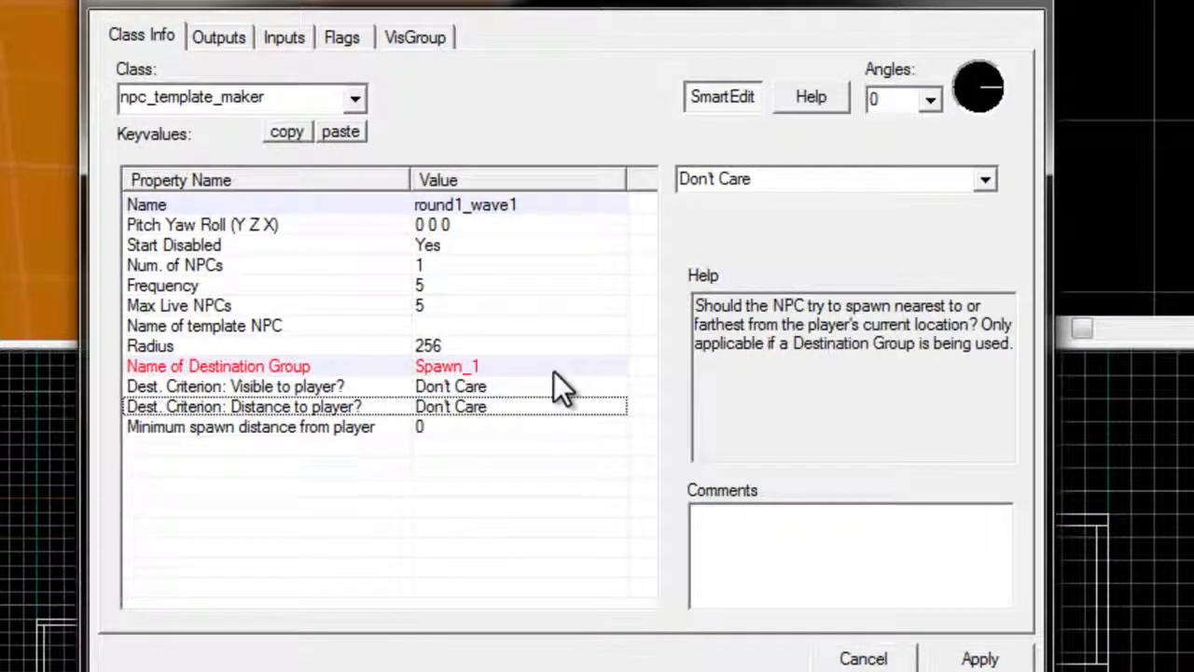
Review the template NPC name, Radius 256 and Max Live NPCs 5 values
click(460, 327)
click(471, 347)
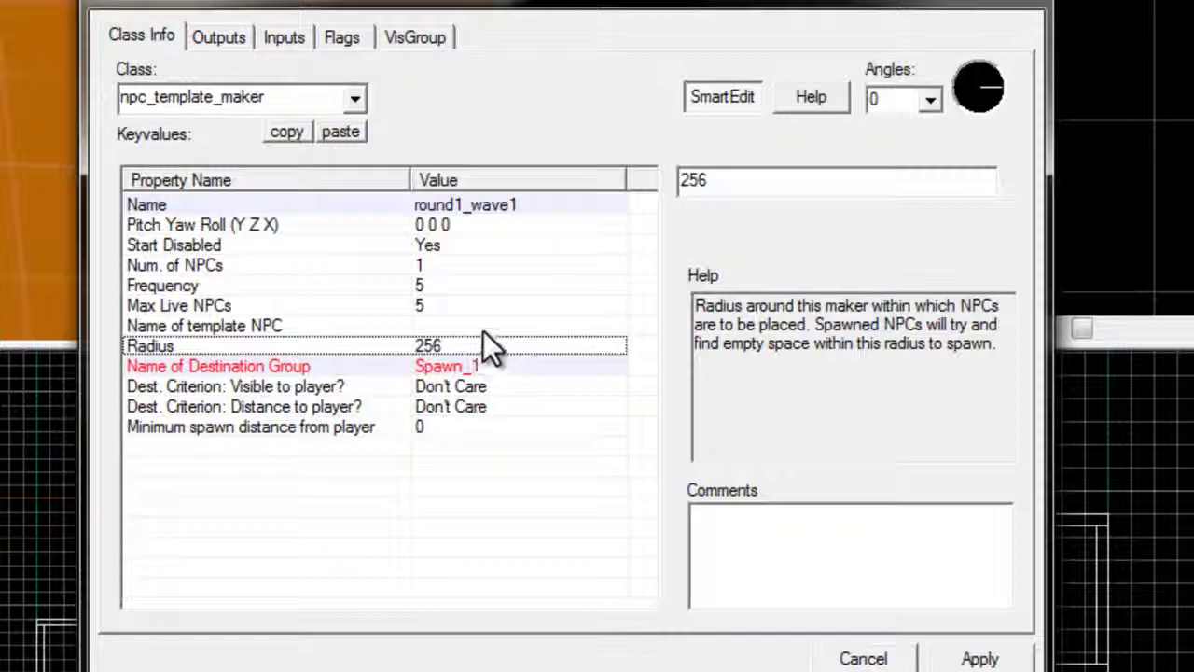
click(486, 324)
click(425, 305)
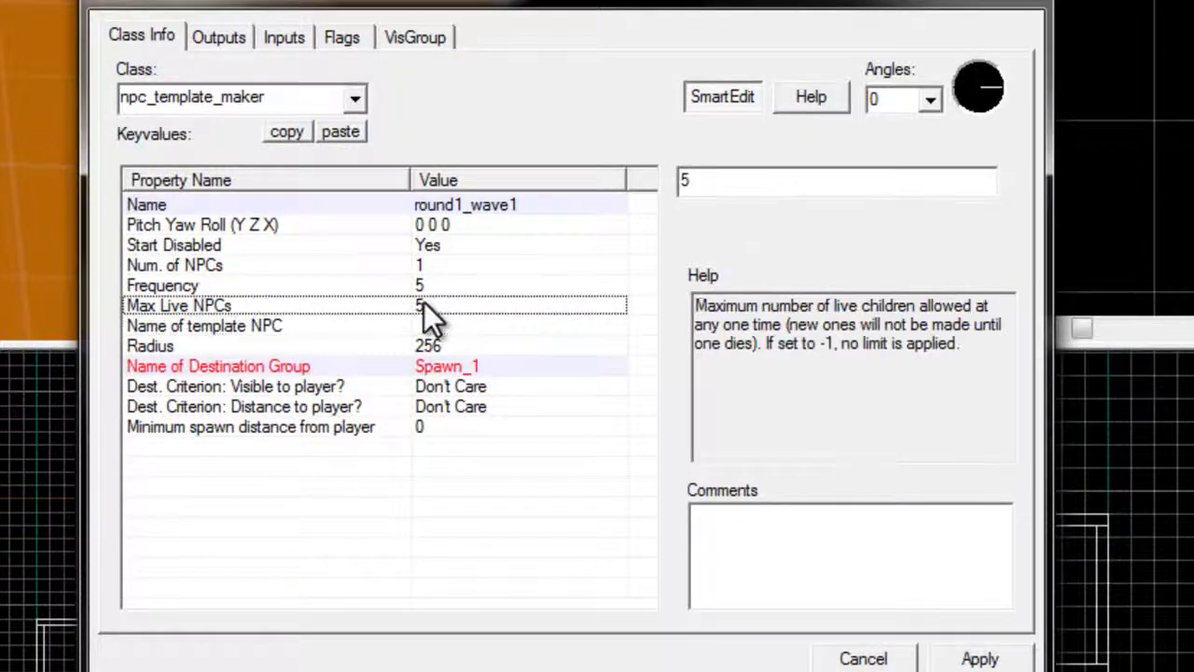
click(848, 189)
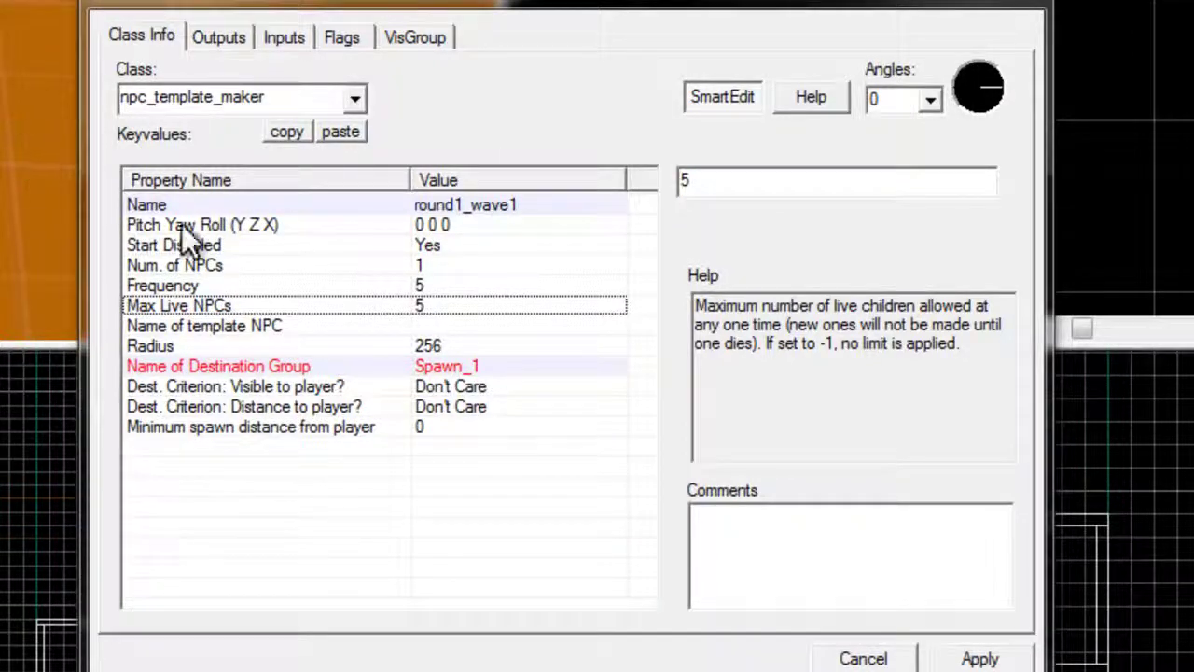
Change the new entity's class to info_npc_spawn_destination and apply it
click(426, 366)
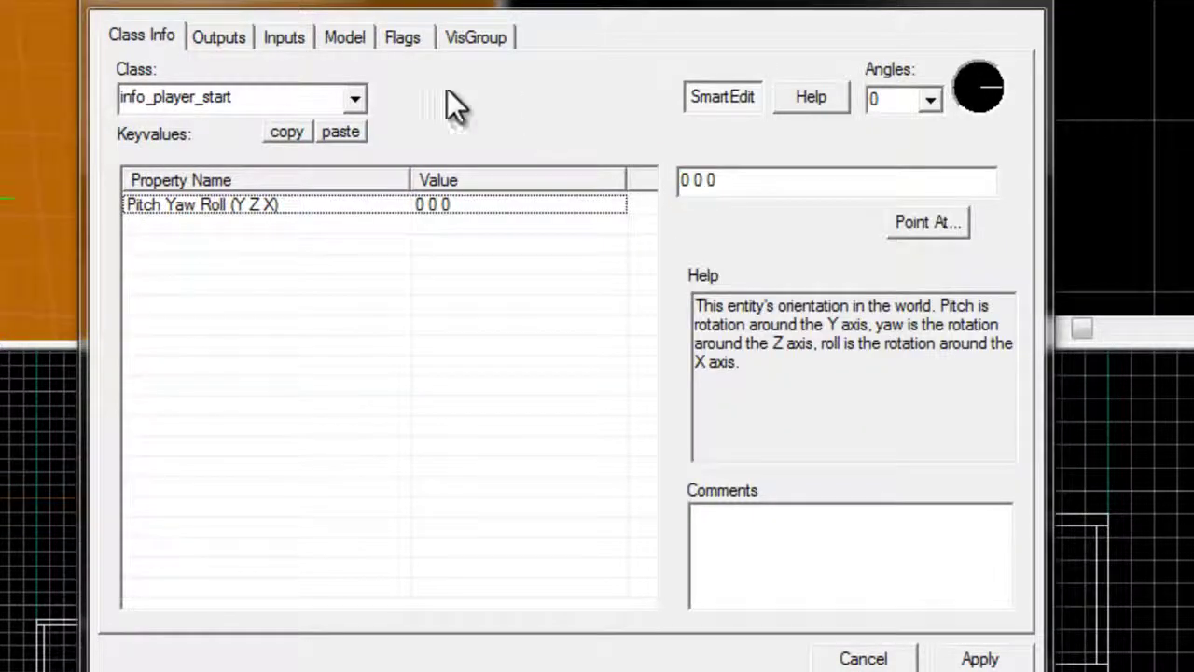
click(351, 99)
text(npc_des)
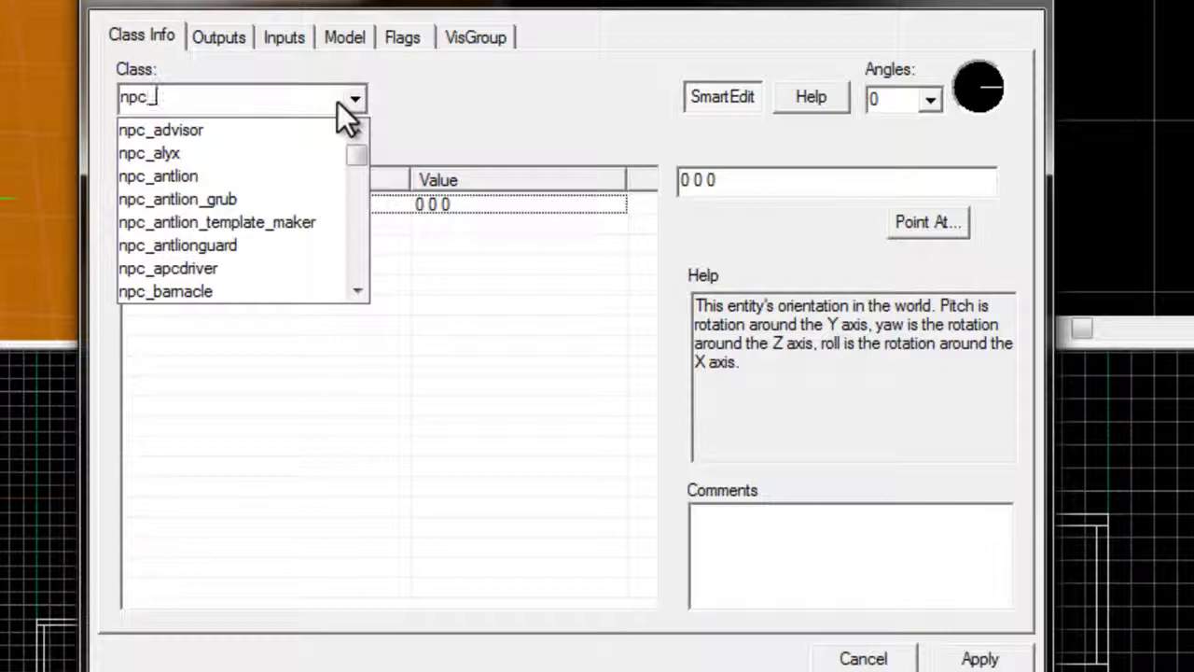
key(BackSpace)
key(BackSpace)
key(BackSpace)
text(tem)
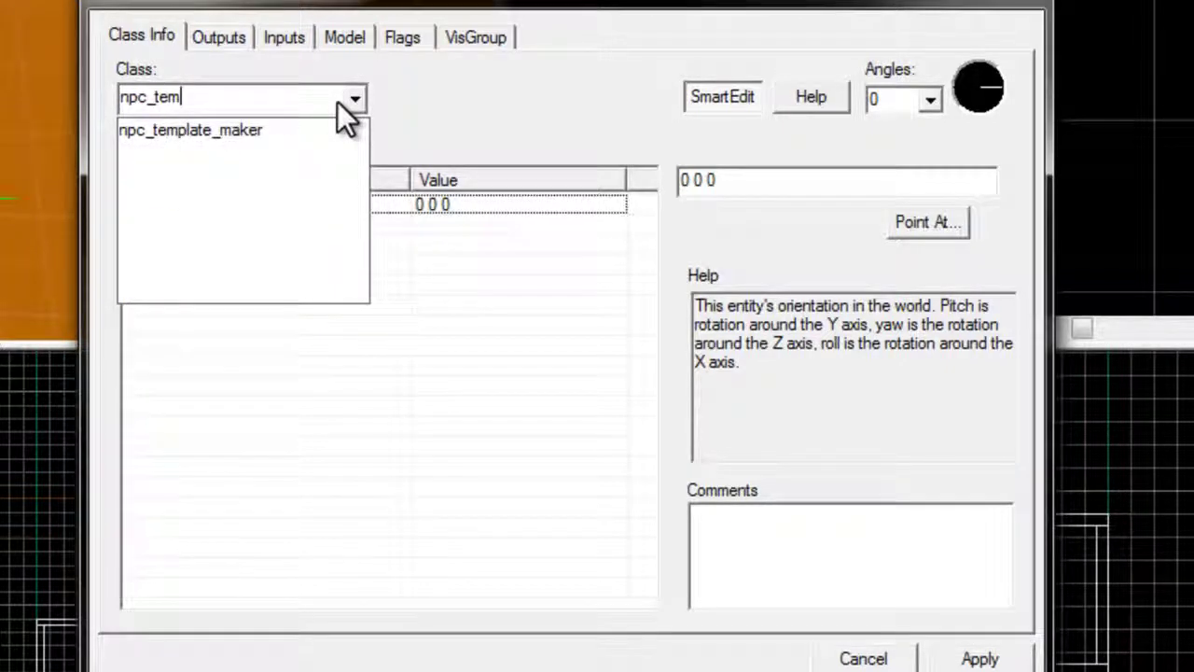
key(BackSpace)
key(BackSpace)
key(BackSpace)
key(BackSpace)
key(BackSpace)
key(BackSpace)
key(BackSpace)
text(in)
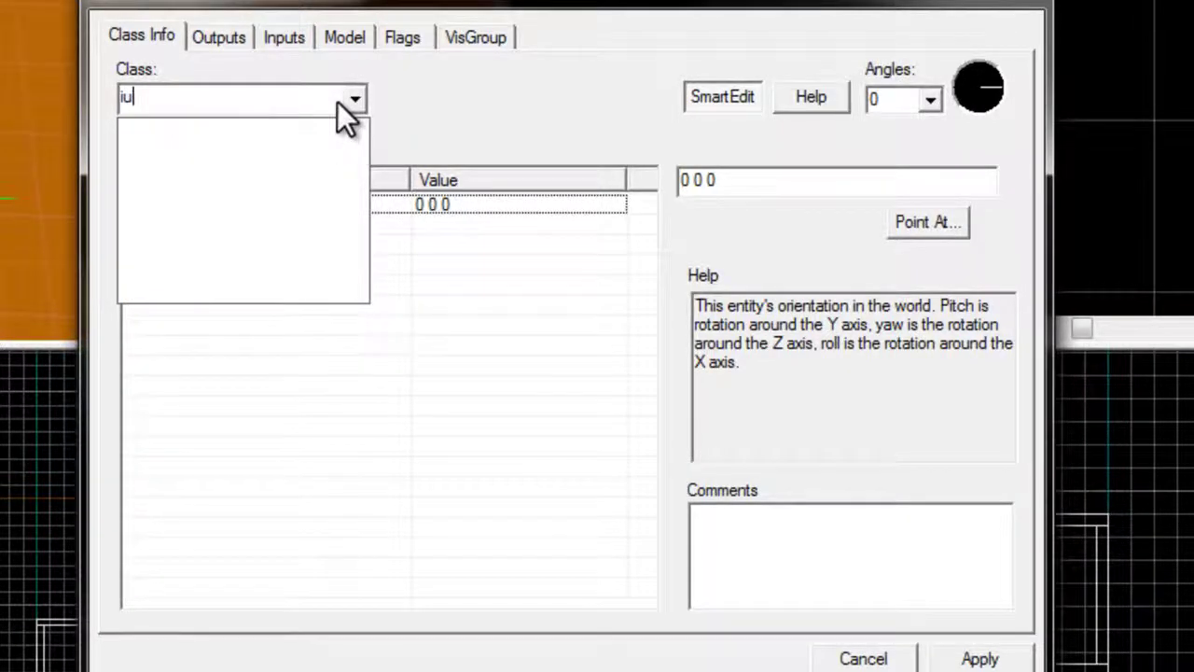
text(fo_)
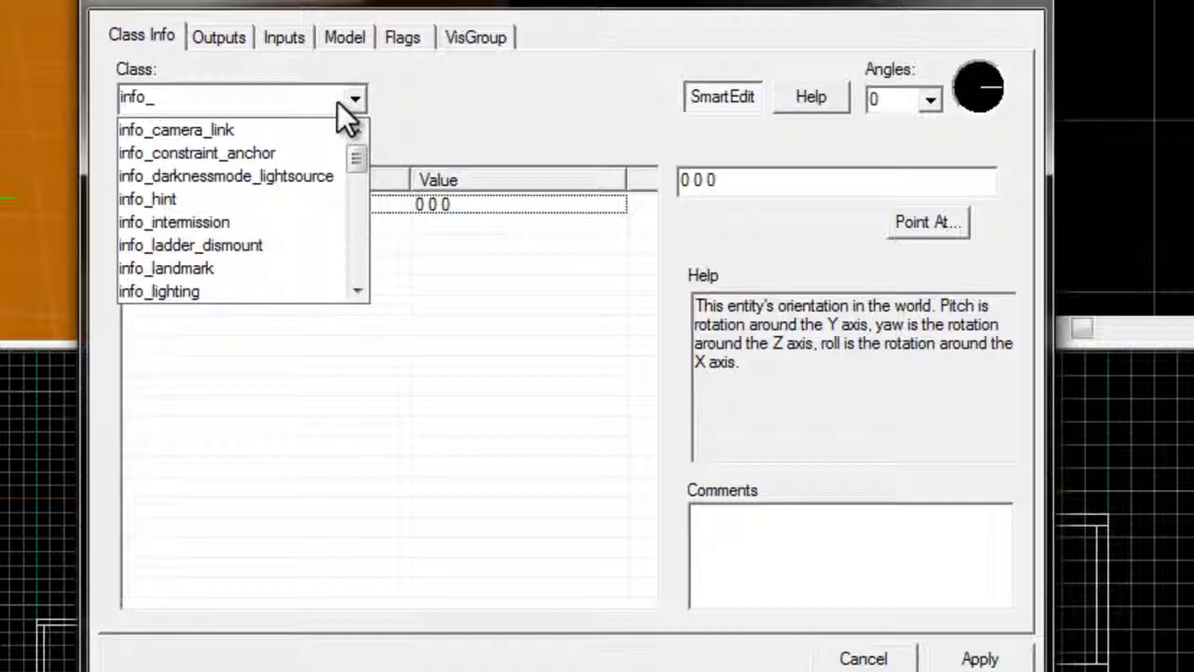
text(de)
key(BackSpace)
key(BackSpace)
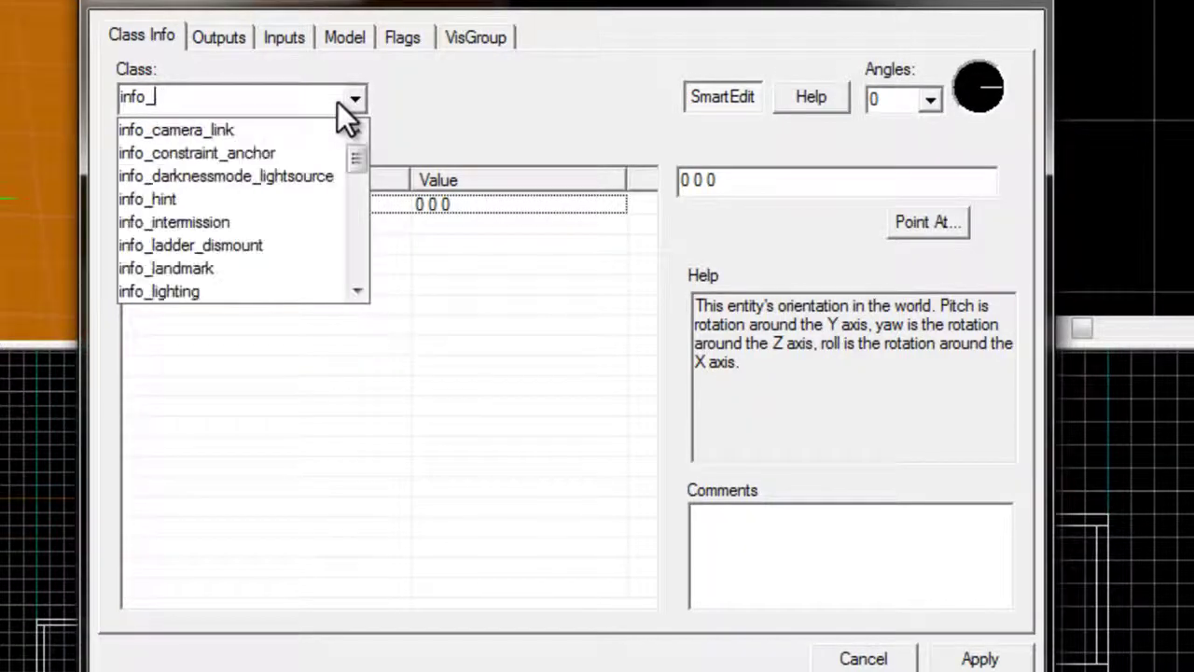
text(spawn)
key(BackSpace)
key(BackSpace)
key(BackSpace)
key(BackSpace)
key(BackSpace)
key(BackSpace)
key(BackSpace)
key(BackSpace)
key(BackSpace)
key(BackSpace)
text(spawn)
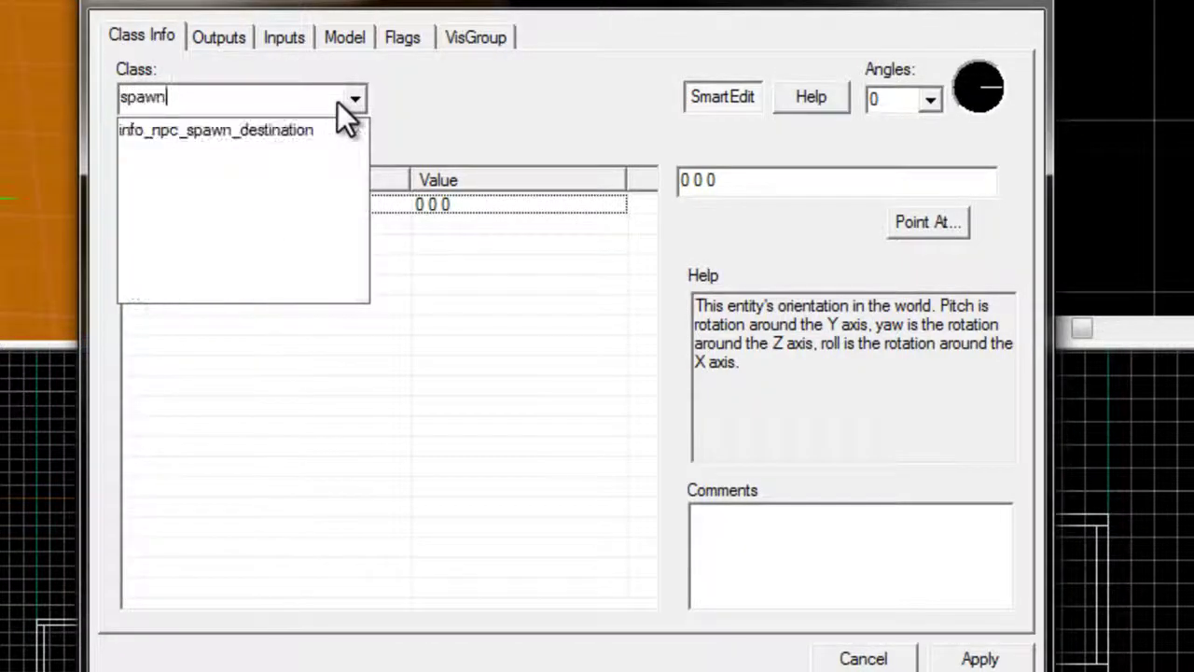
key(Down)
key(Return)
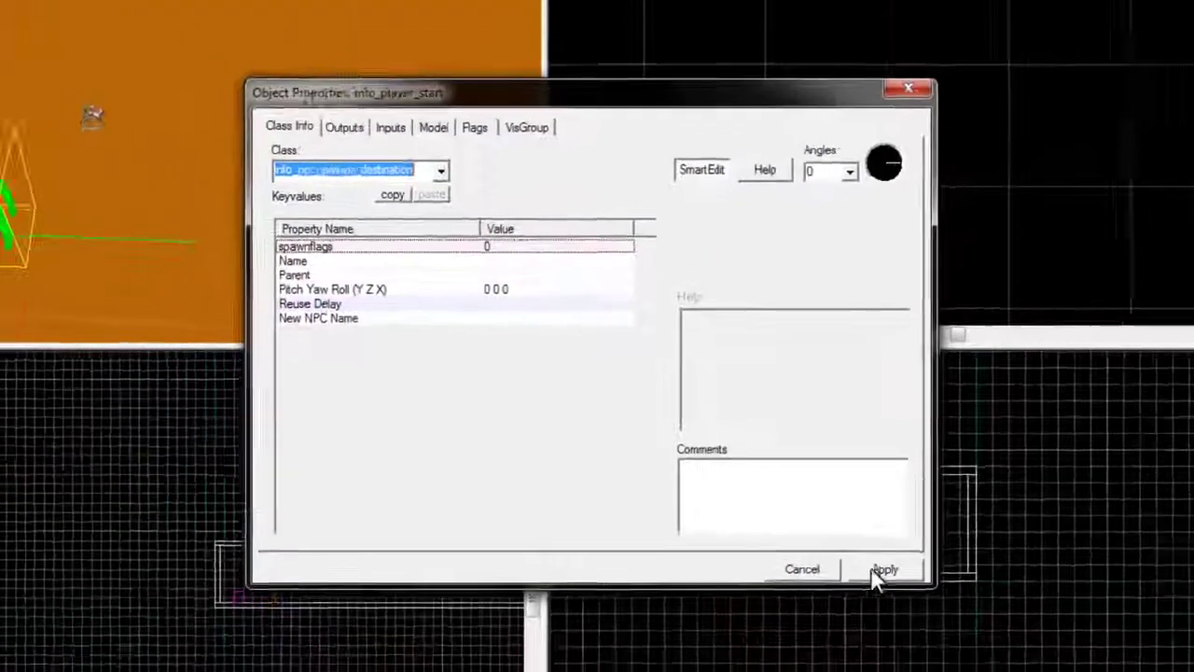
click(970, 649)
Name the spawn destination Spawn_1 and check its Reuse Delay of 1
click(147, 211)
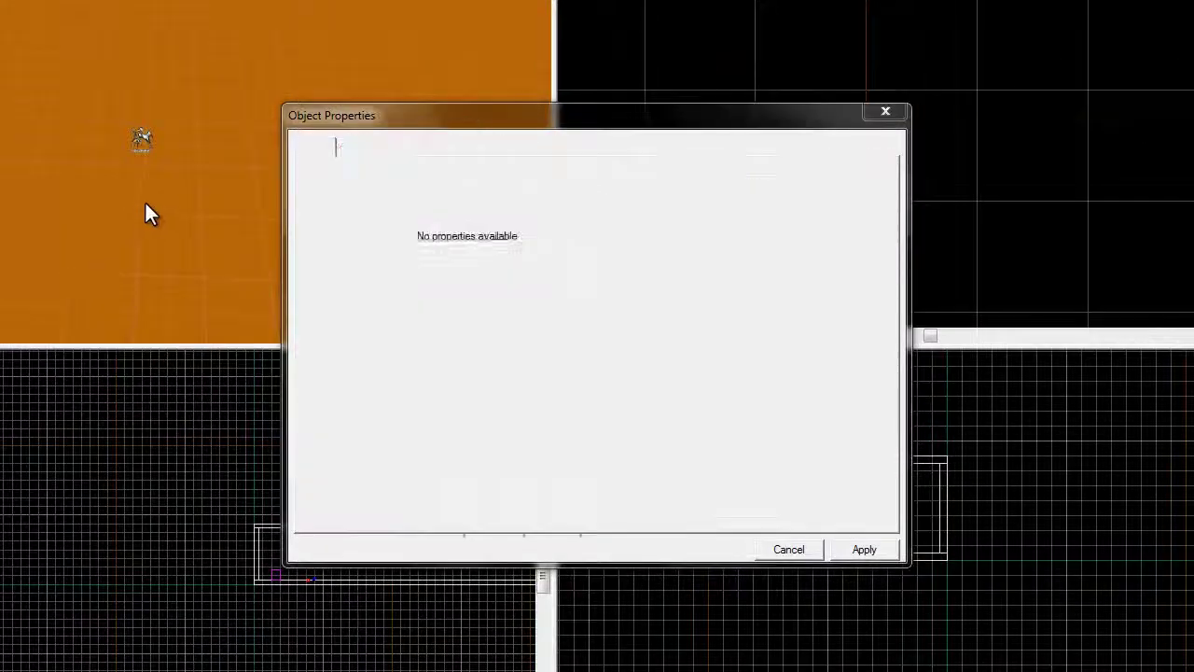
click(151, 196)
click(719, 240)
text(S)
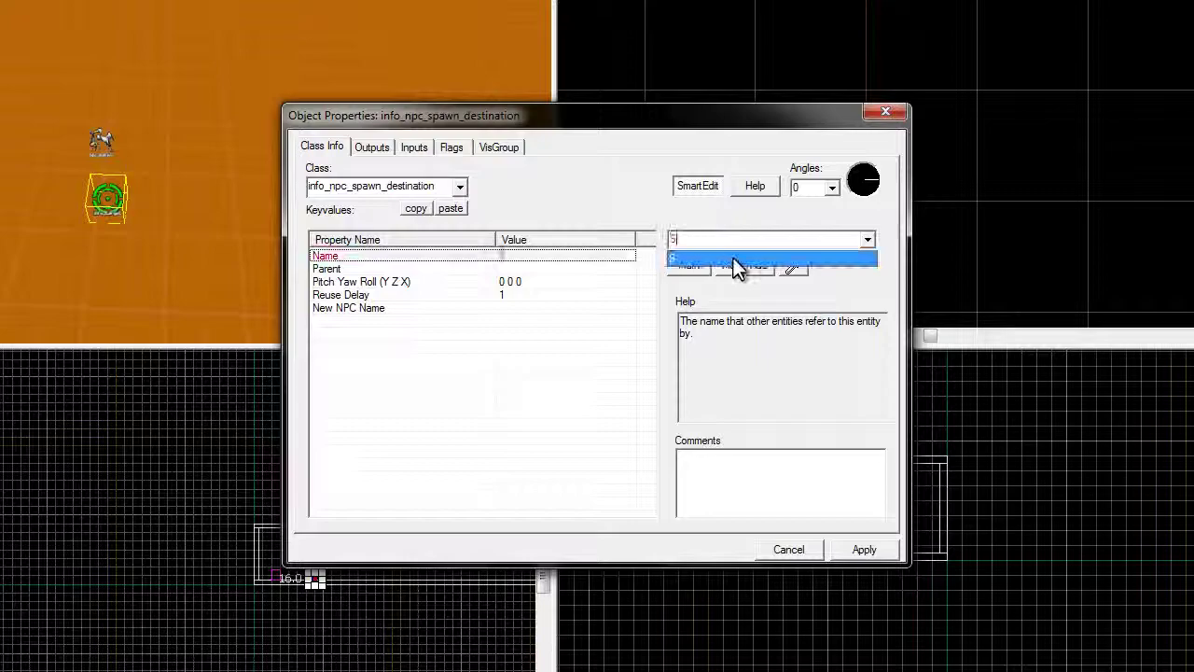
text(pawn_1)
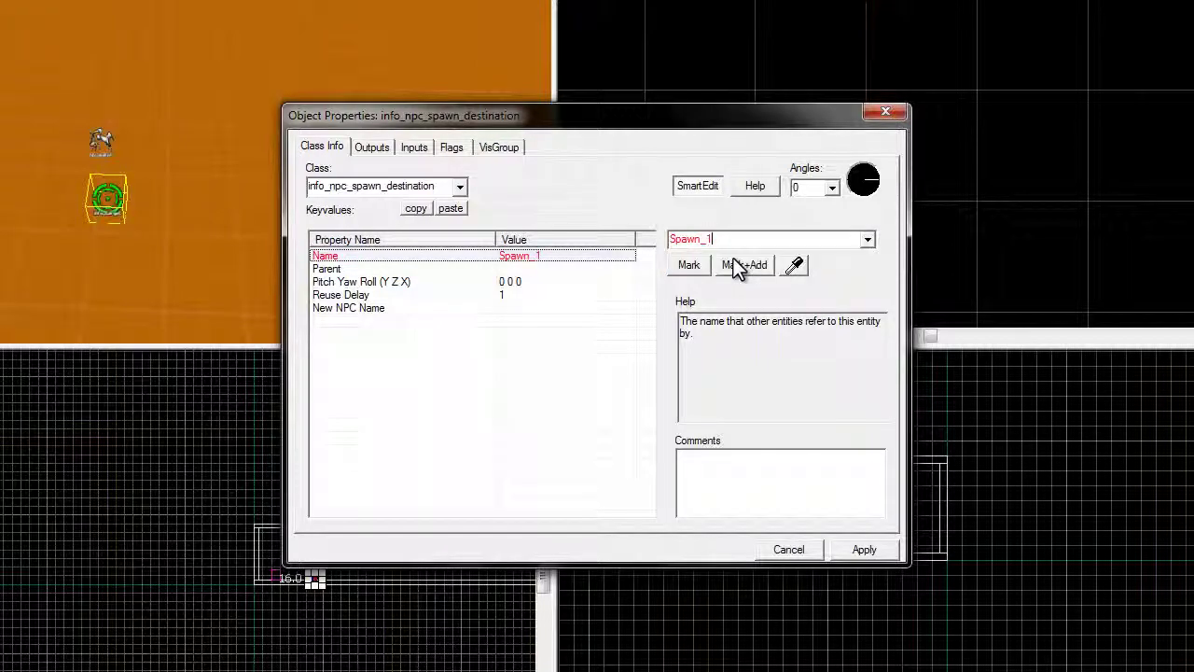
click(853, 550)
click(451, 295)
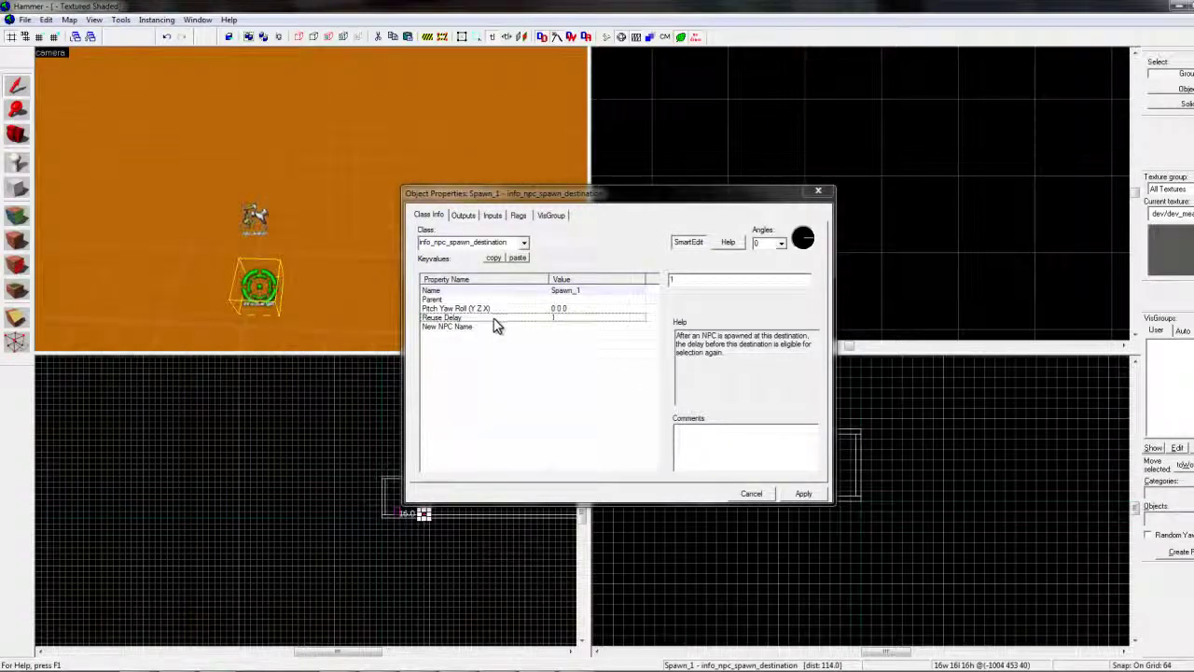
click(670, 280)
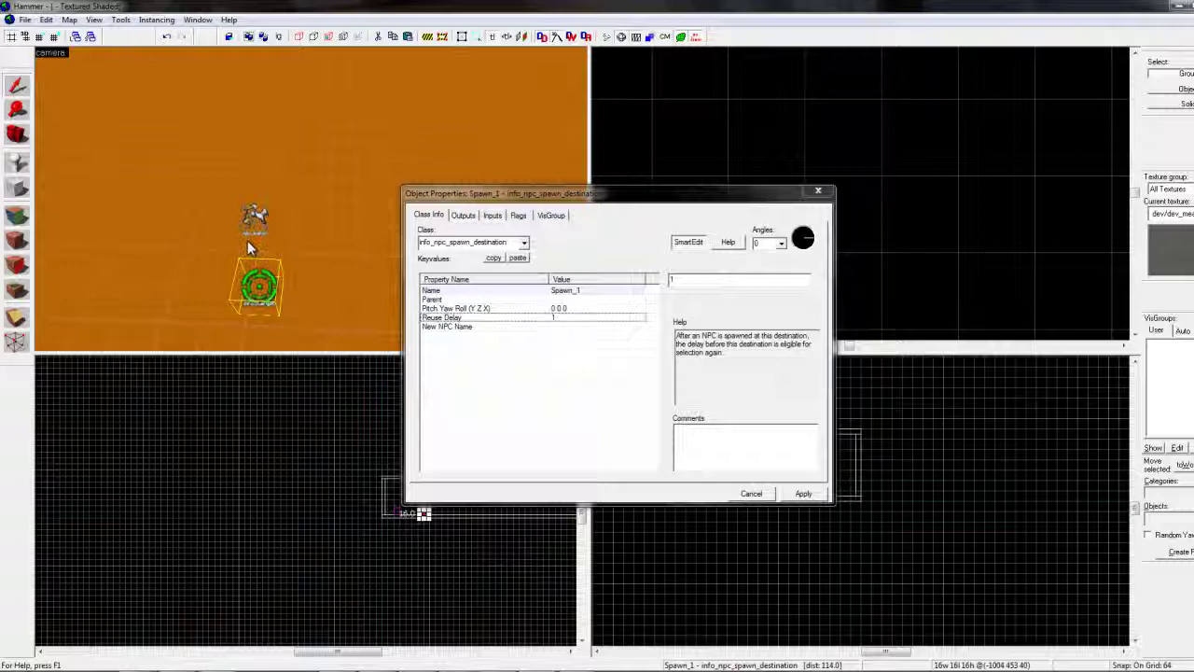
Place three spawn destinations and an NPC template maker on the corridor floor
click(818, 191)
scroll(361, 149, down, 3)
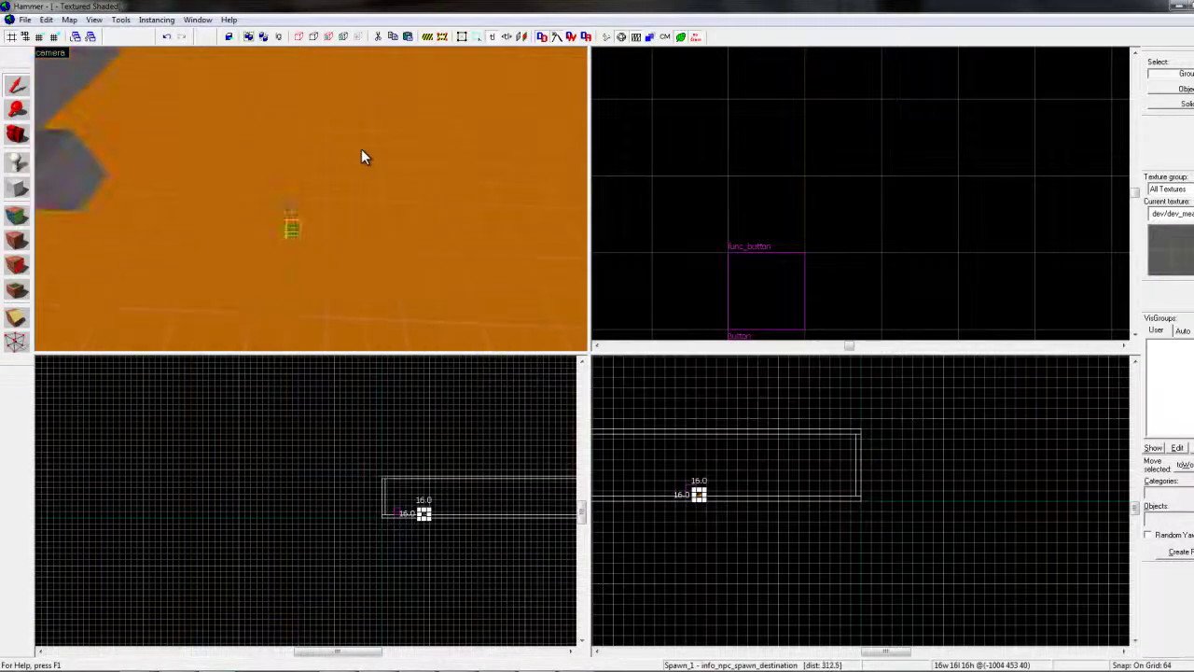
key(Escape)
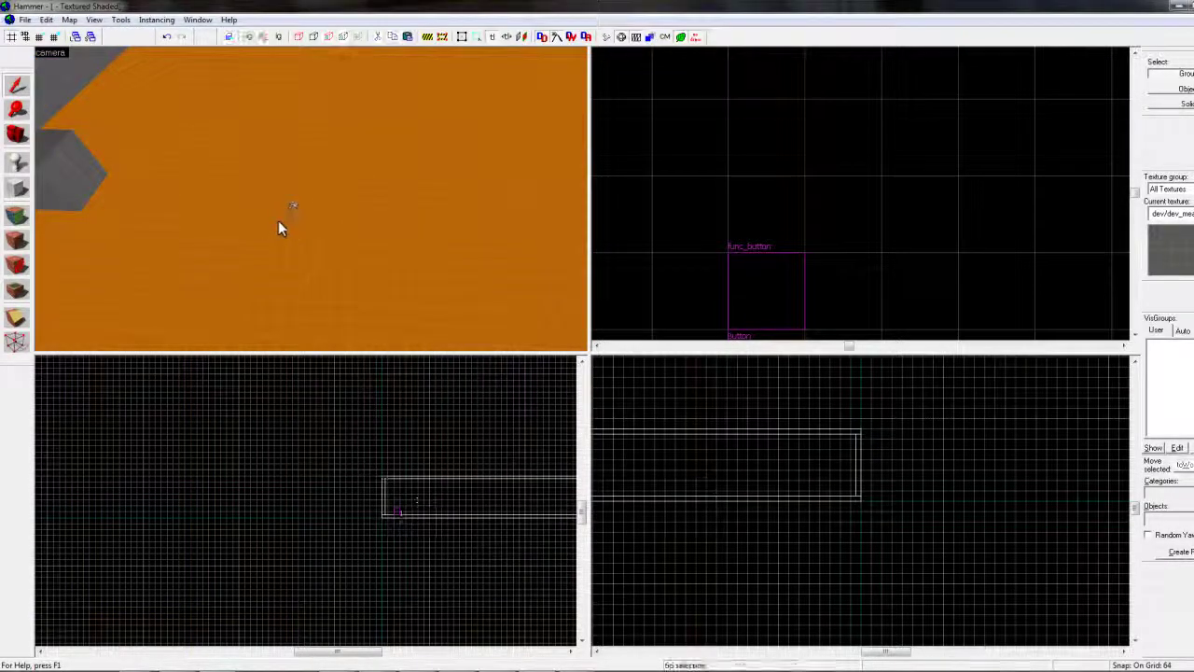
key(Up)
key(Up)
key(Up)
click(294, 235)
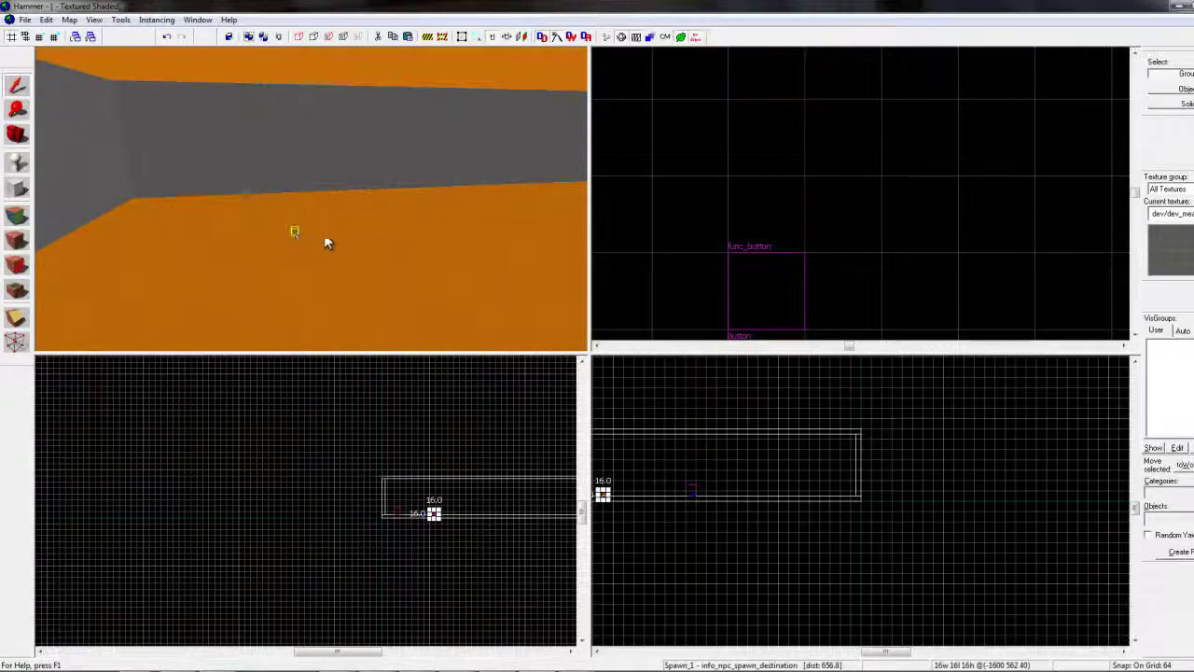
click(397, 234)
click(502, 247)
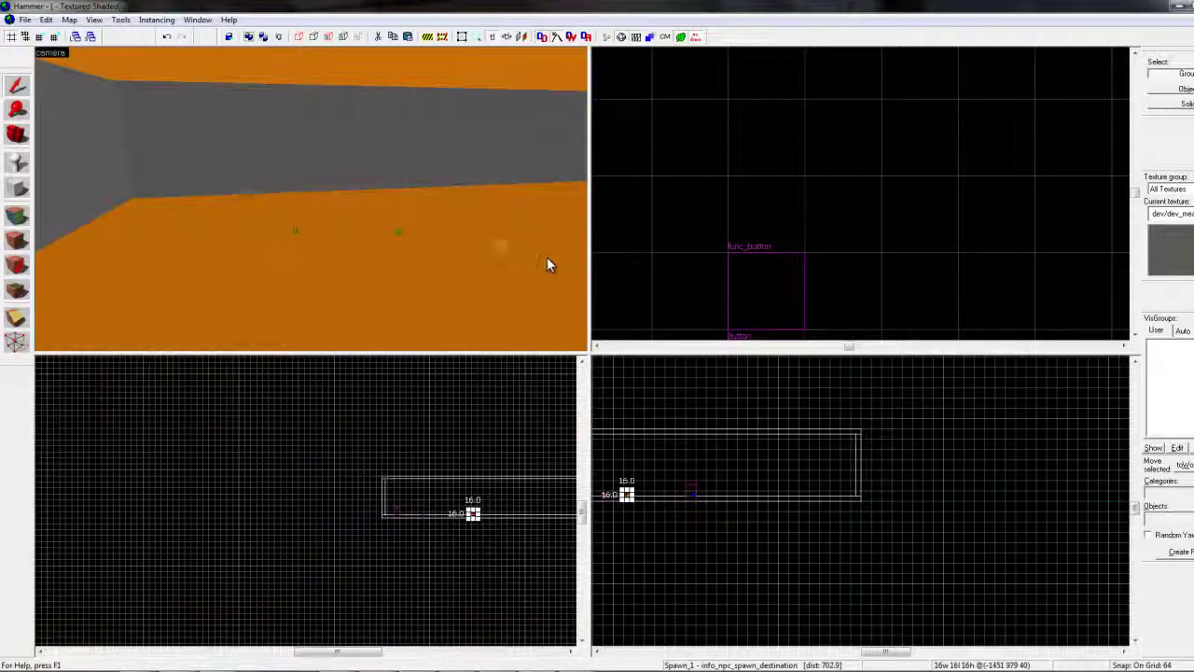
key(Down)
key(Down)
key(Down)
click(315, 196)
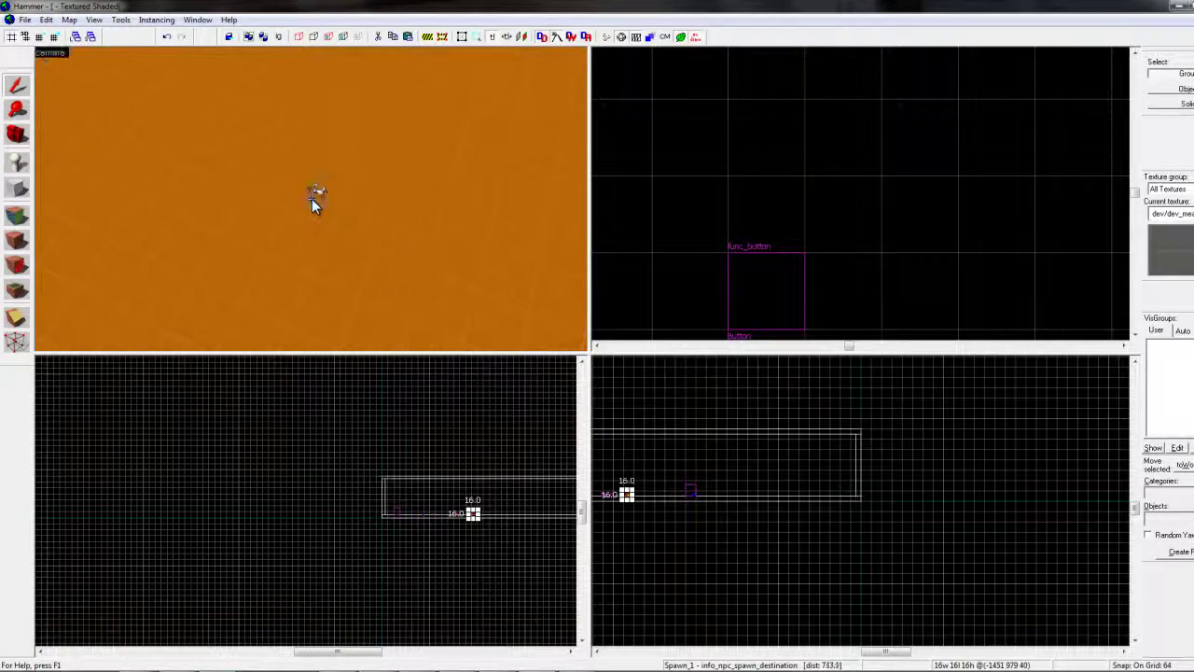
Set the maker's Name of template NPC to Zombie_1
key(alt+Return)
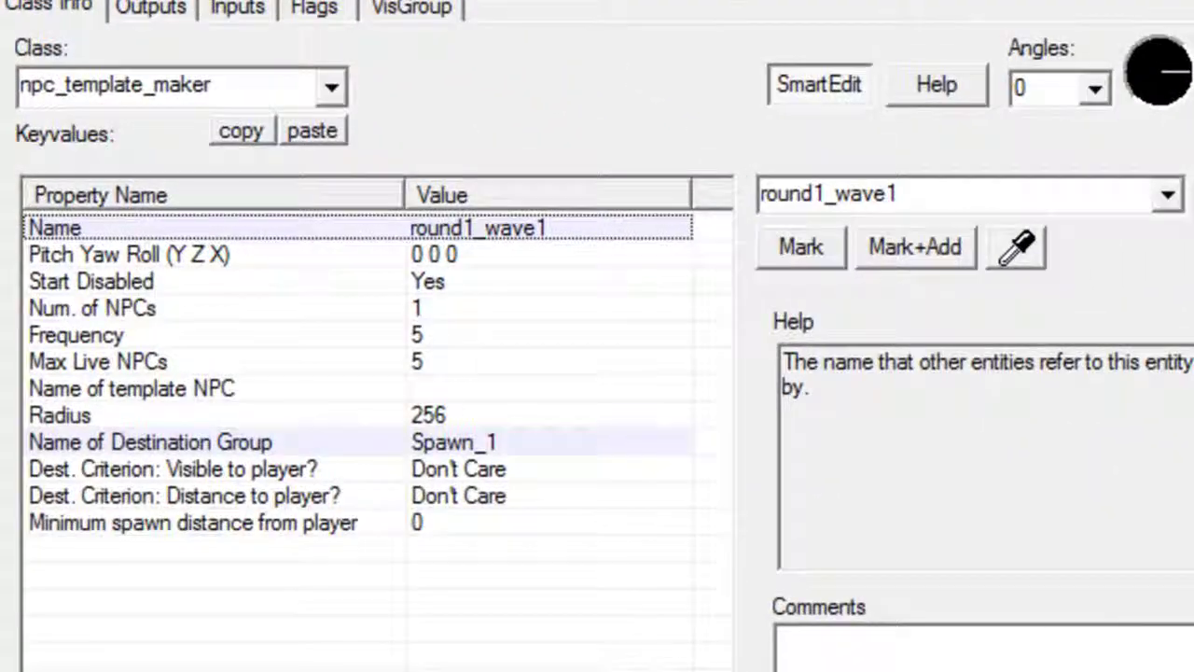
click(308, 388)
click(456, 468)
click(471, 444)
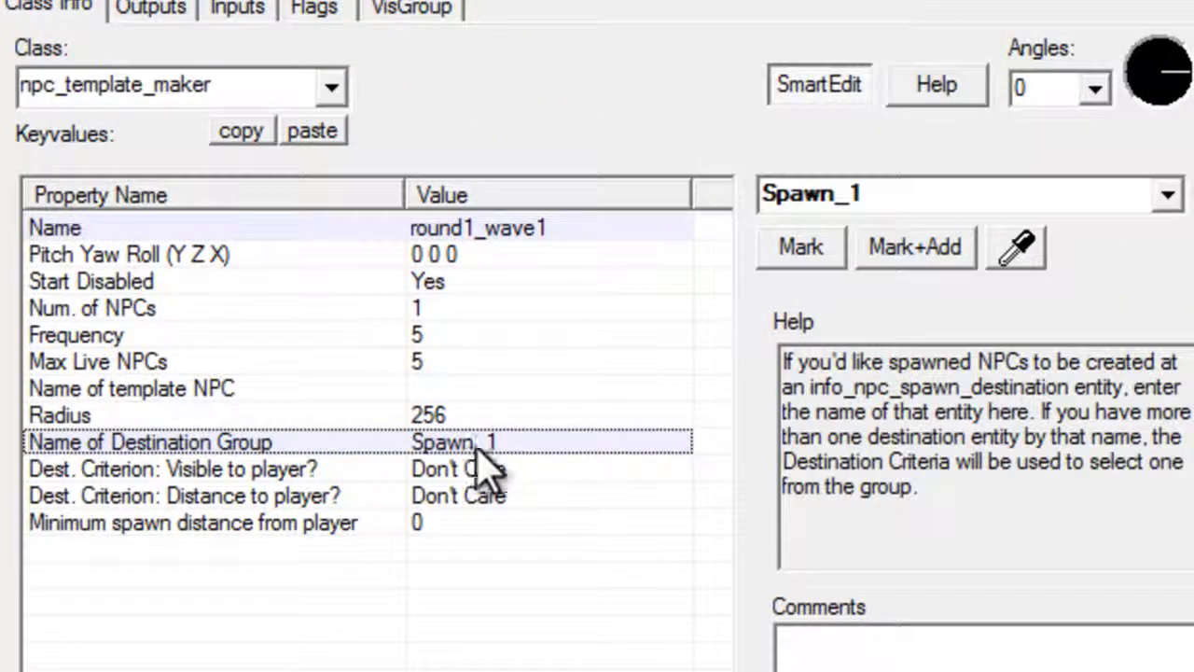
click(479, 416)
click(481, 392)
click(826, 194)
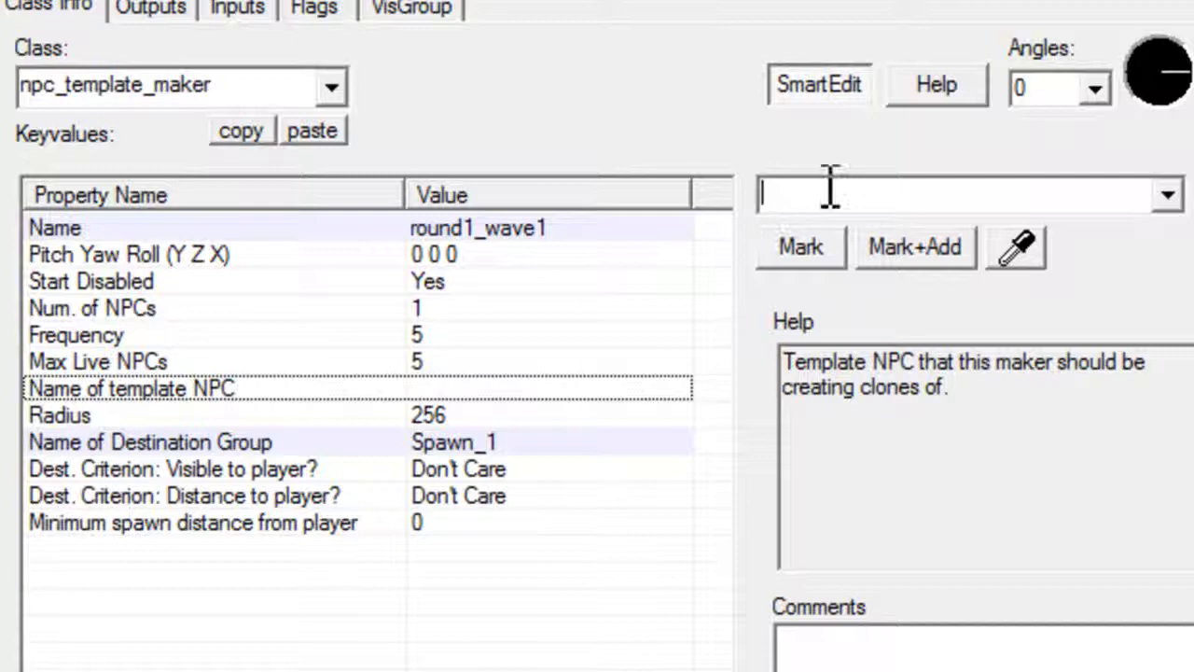
text(Zom)
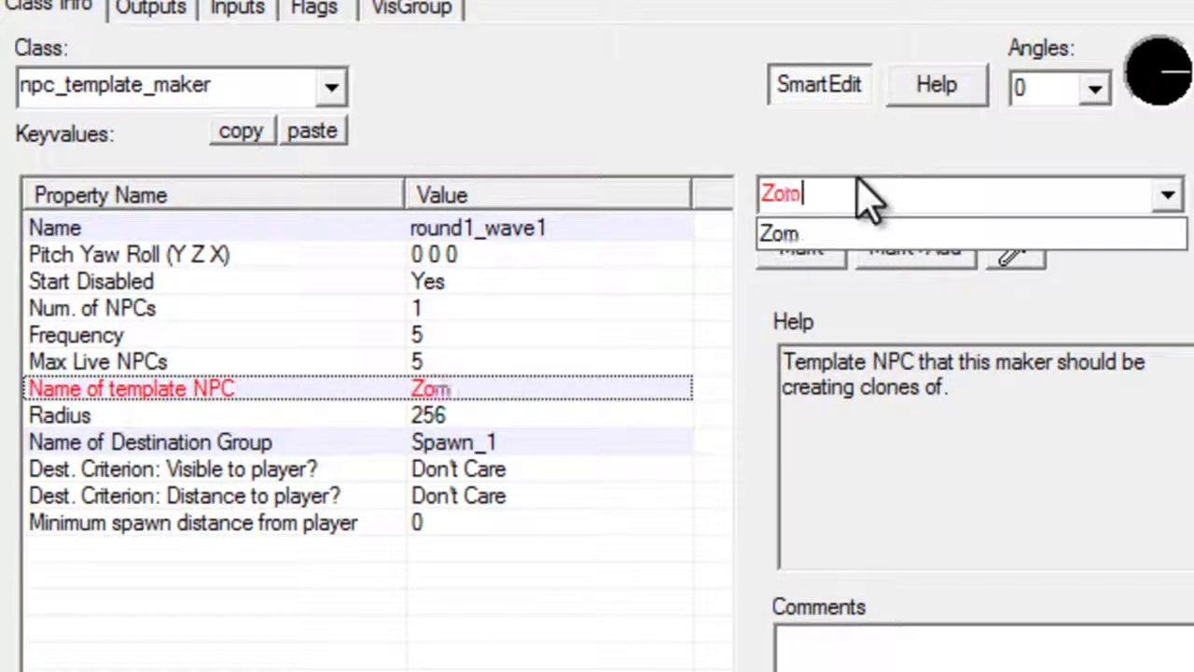
text(bie_1\)
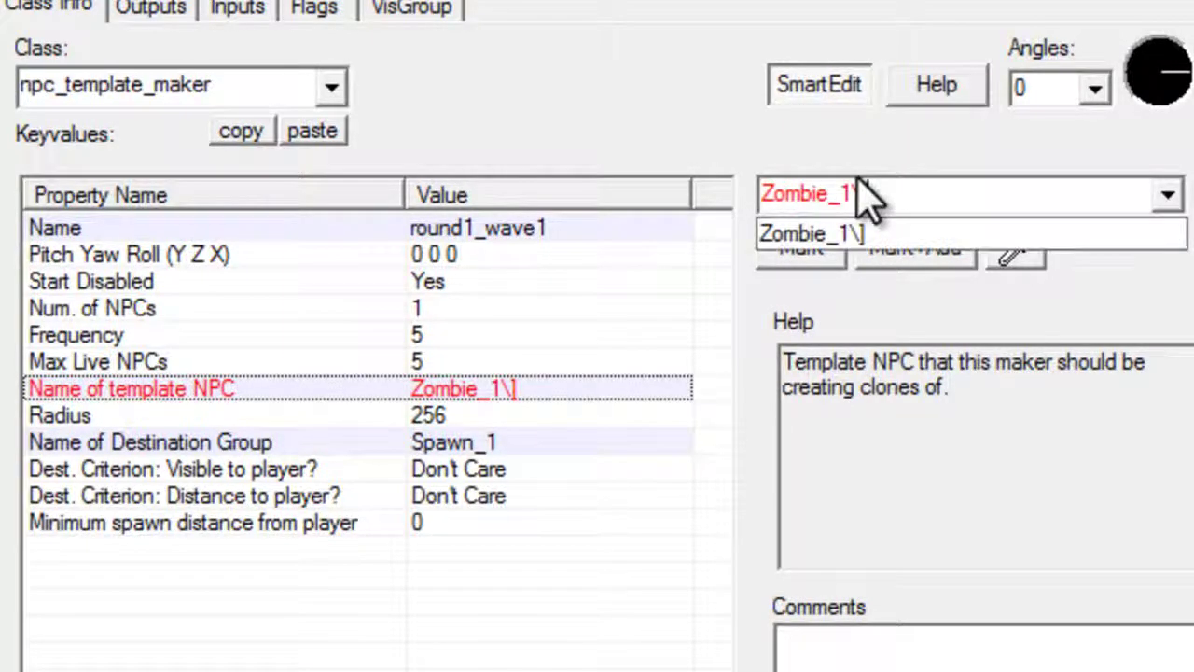
key(BackSpace)
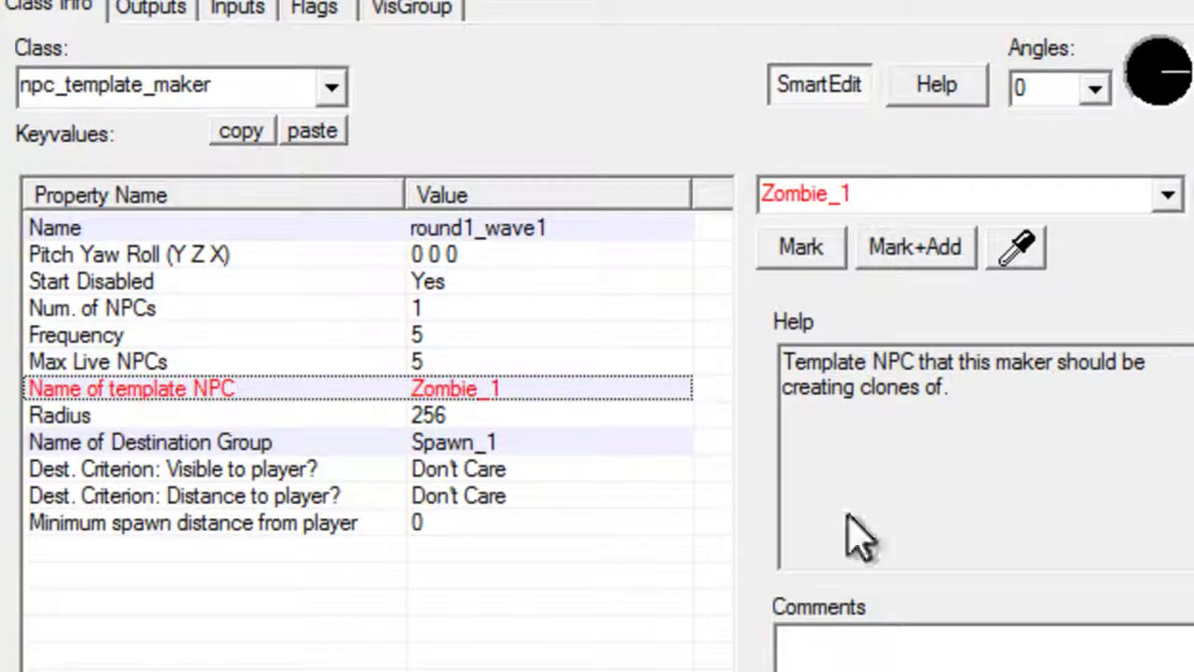
Change Max Live NPCs to 3
click(590, 341)
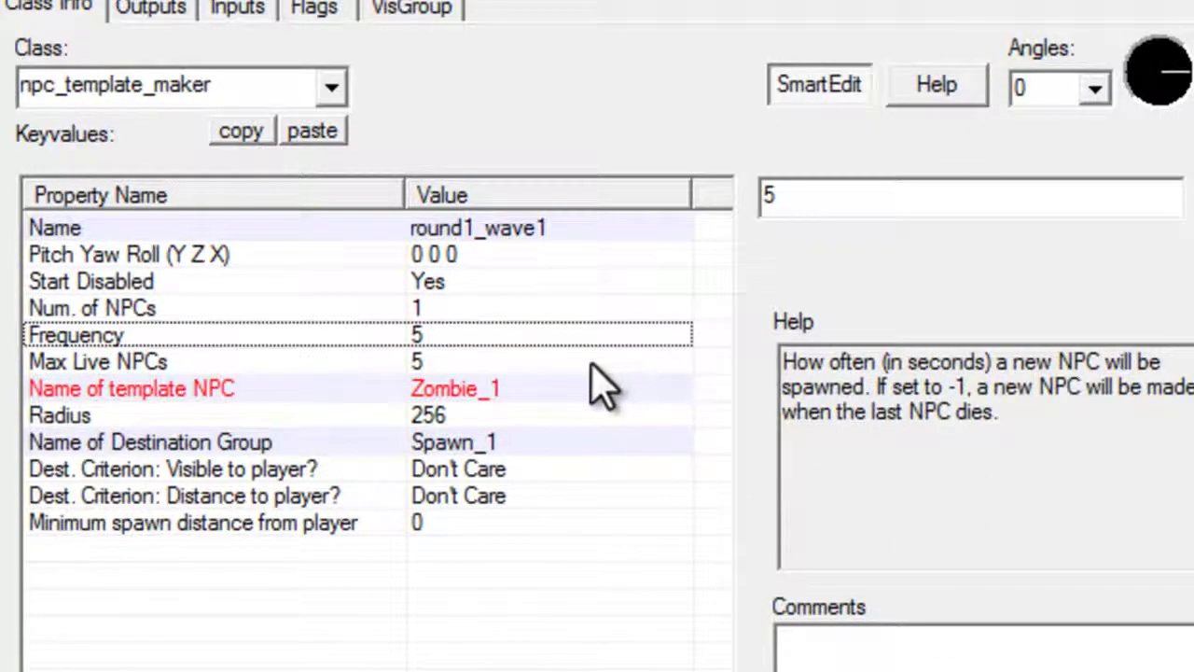
click(597, 360)
double_click(763, 194)
text(3)
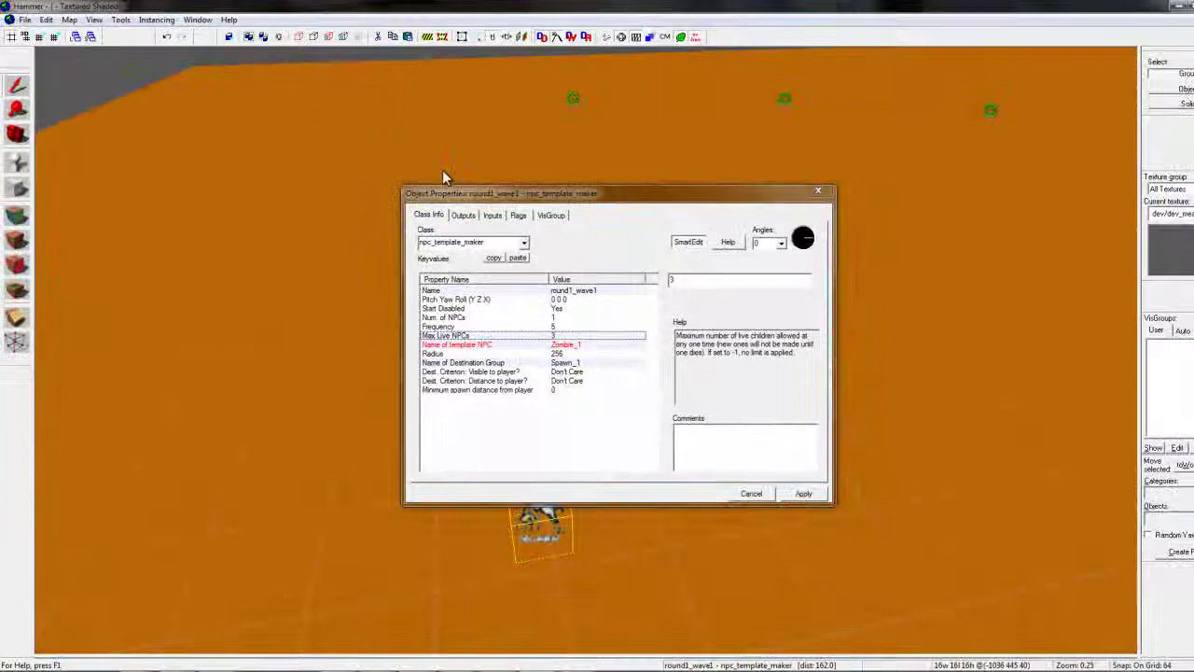
Change the maker's Frequency from 5 to 2 and apply it
drag(555, 194, 848, 331)
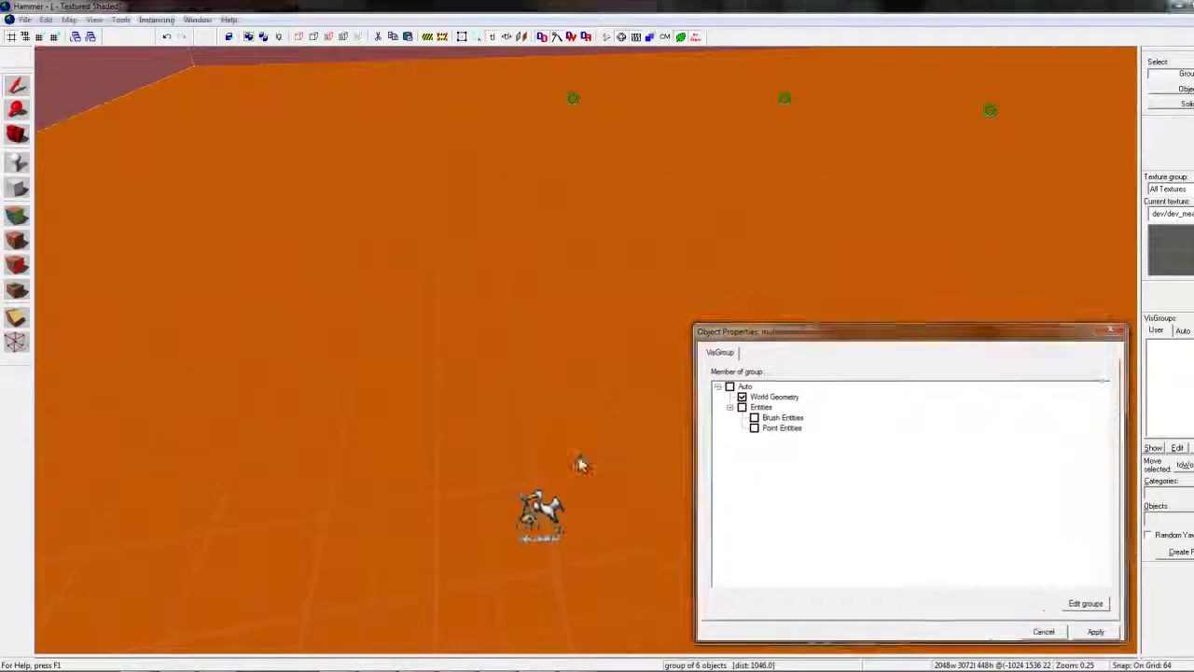
click(547, 516)
key(Down)
key(Down)
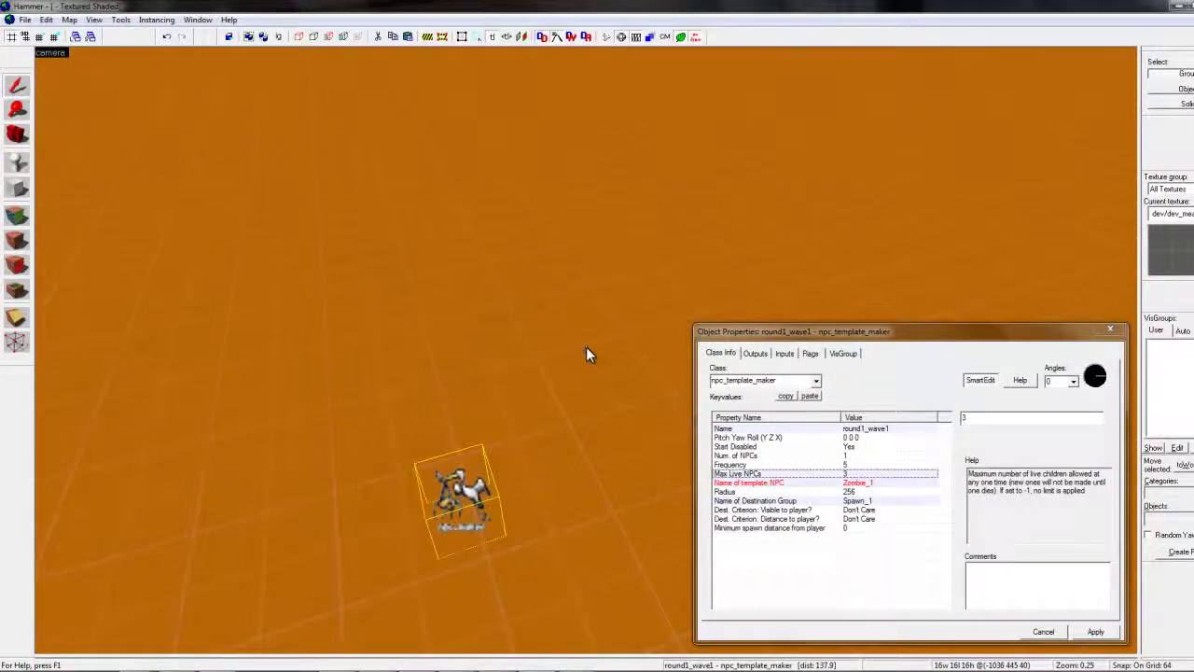
key(w)
key(s)
click(813, 474)
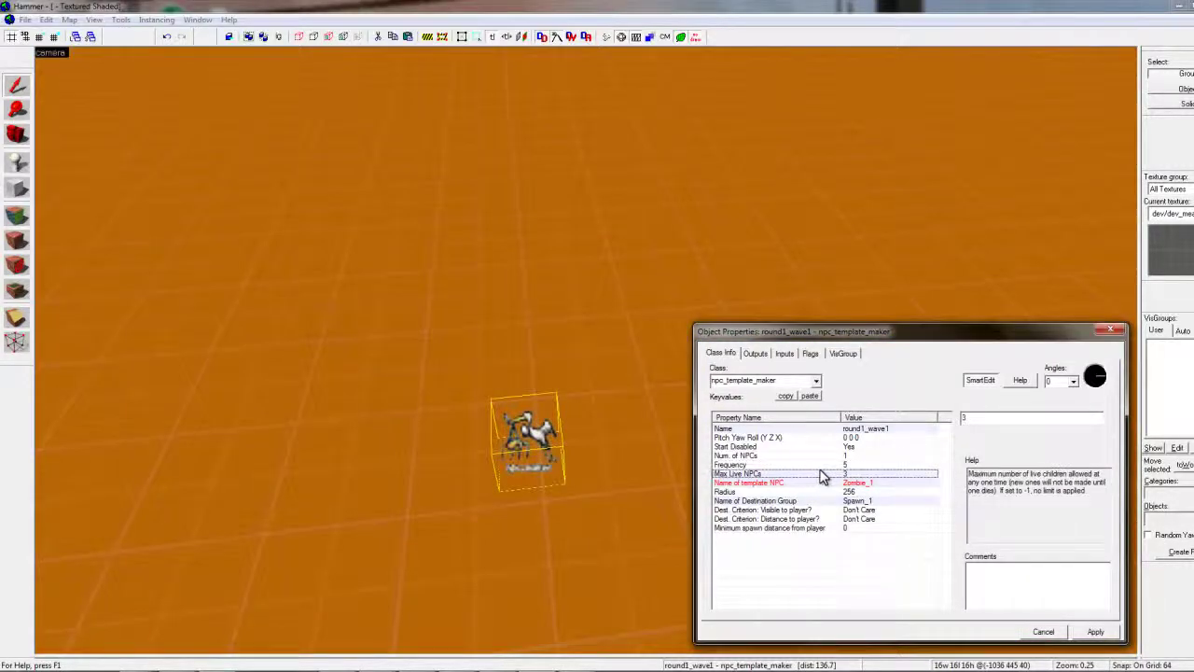
click(769, 463)
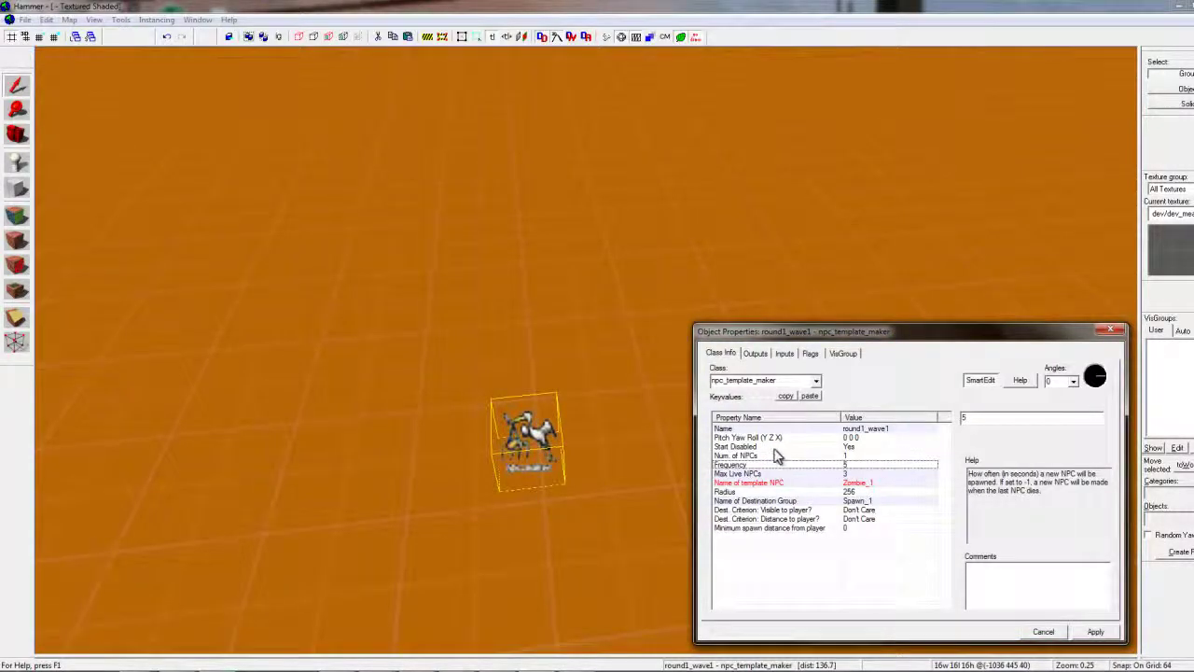
double_click(865, 314)
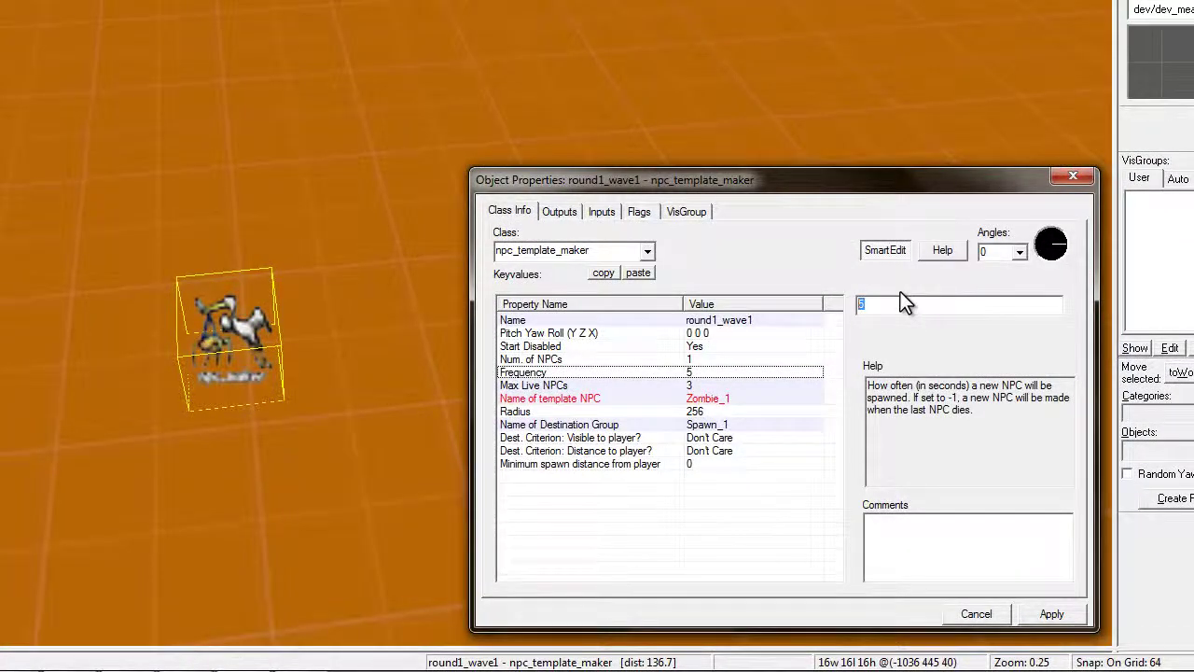
text(2)
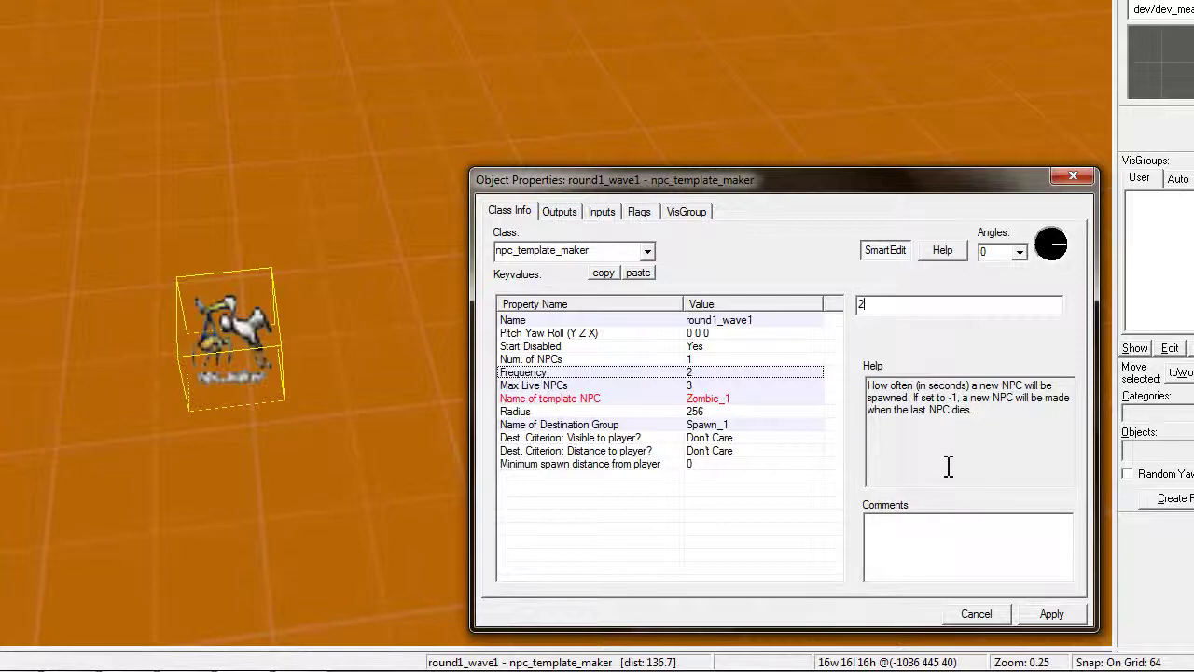
click(1052, 613)
Set Num. of NPCs to 10
drag(213, 189, 313, 205)
click(643, 361)
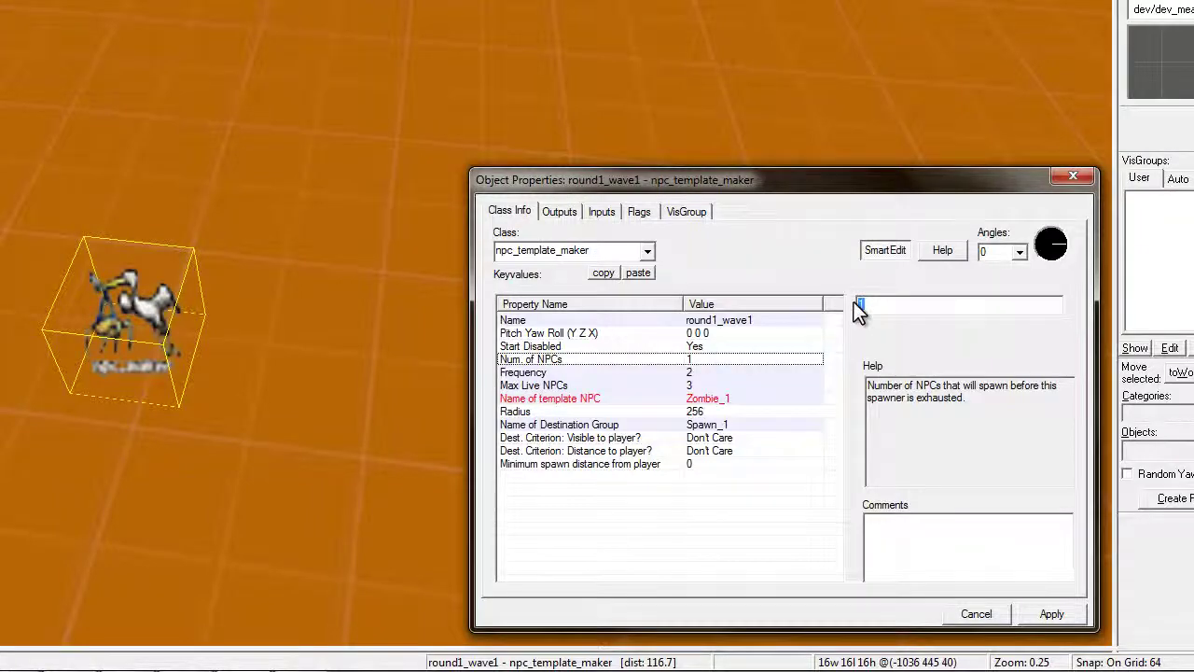
text(10)
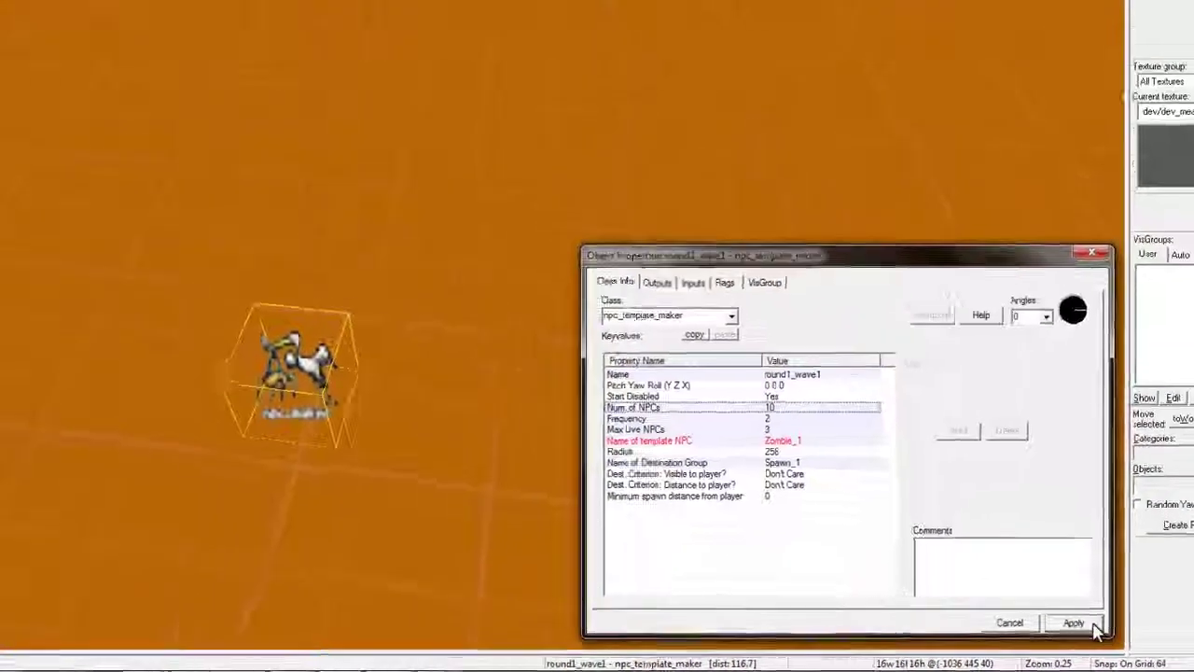
text(s)
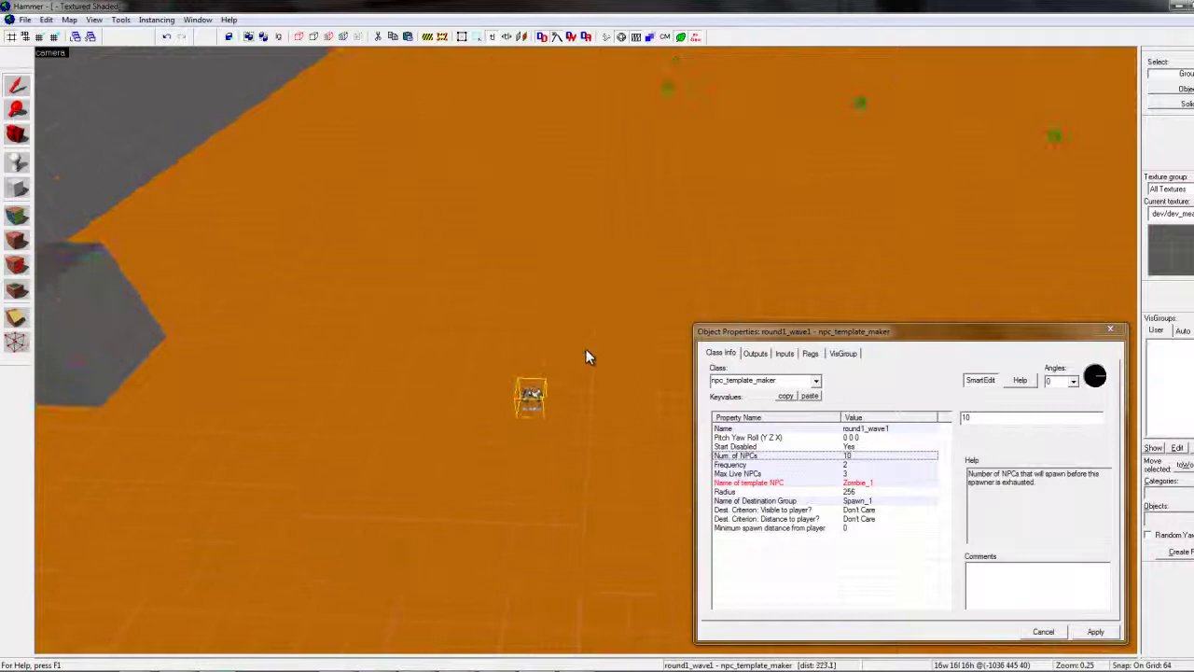
text(w)
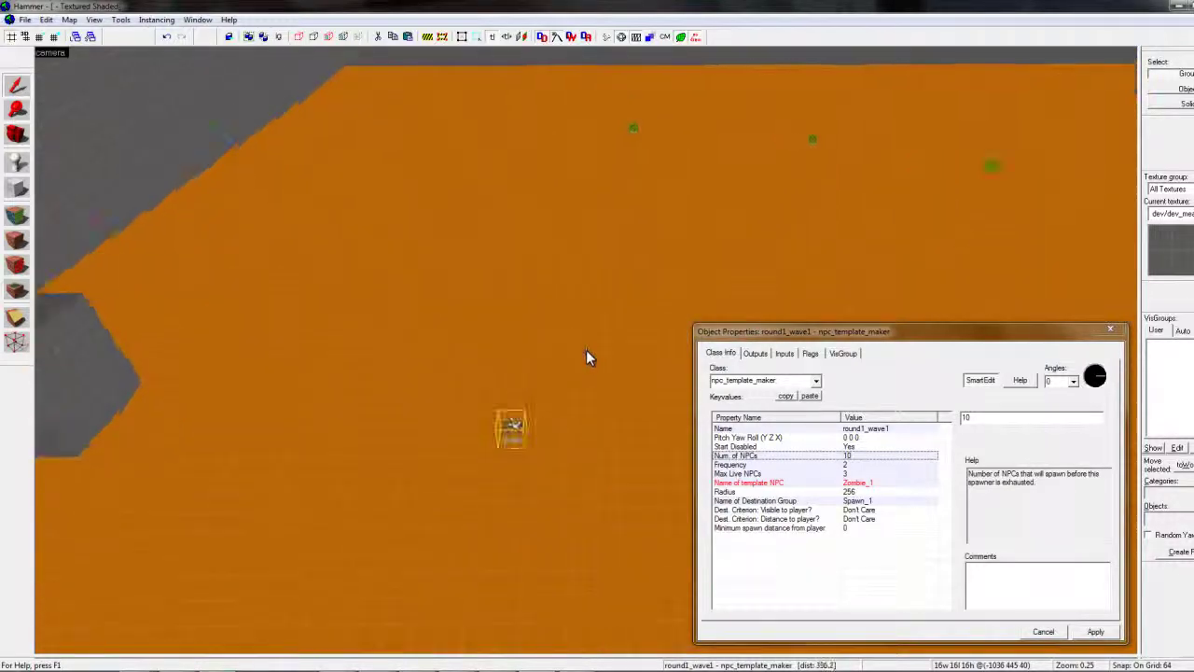
key(Down)
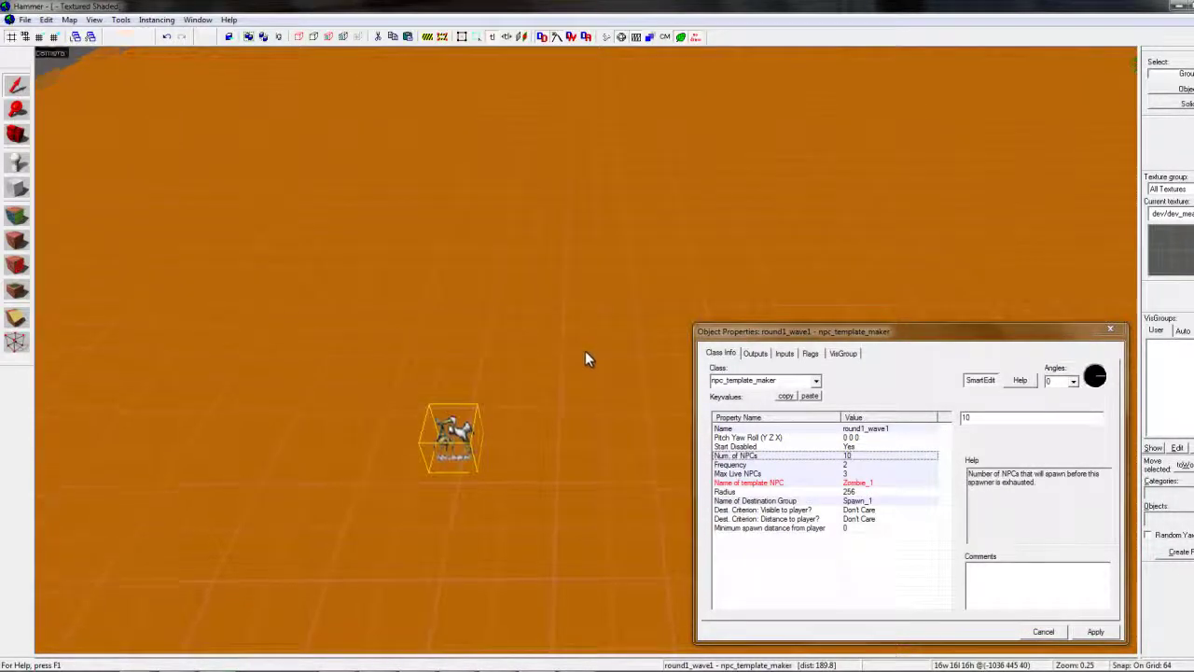
key(Left)
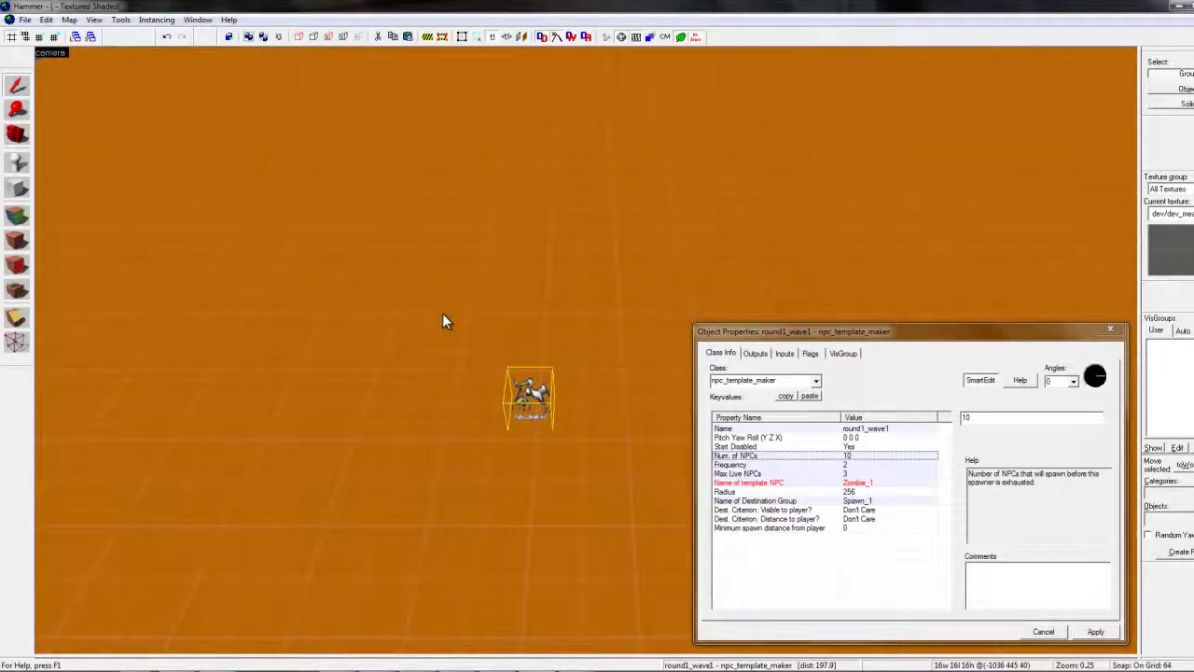
key(Right)
key(Right)
key(Left)
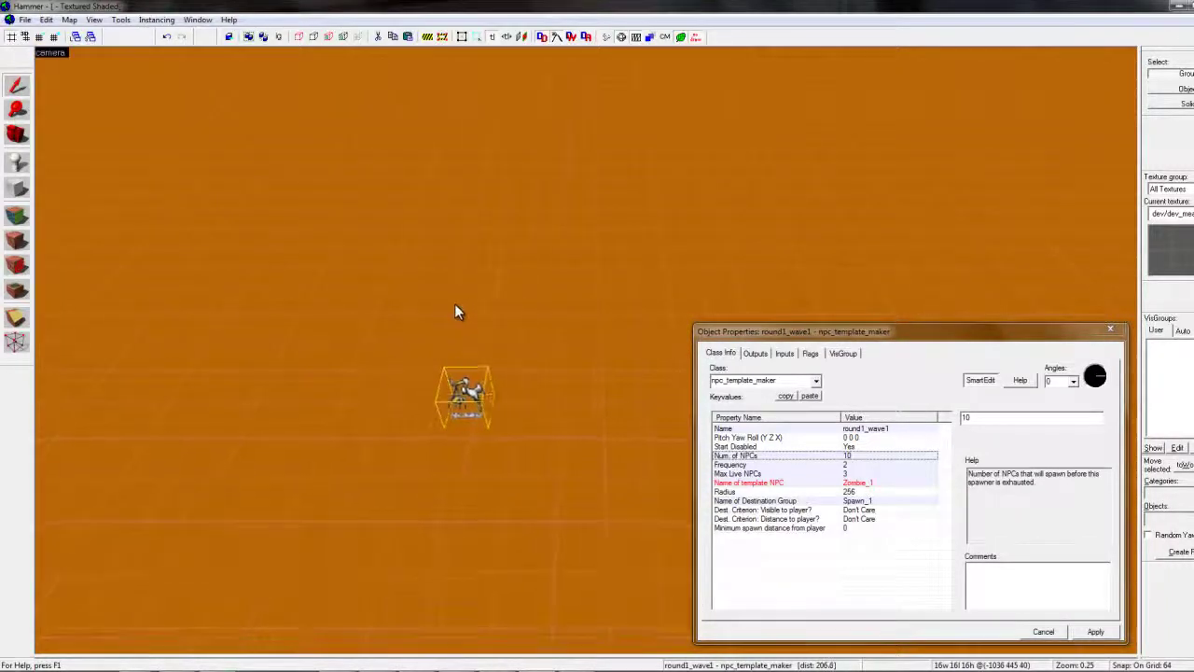
click(766, 482)
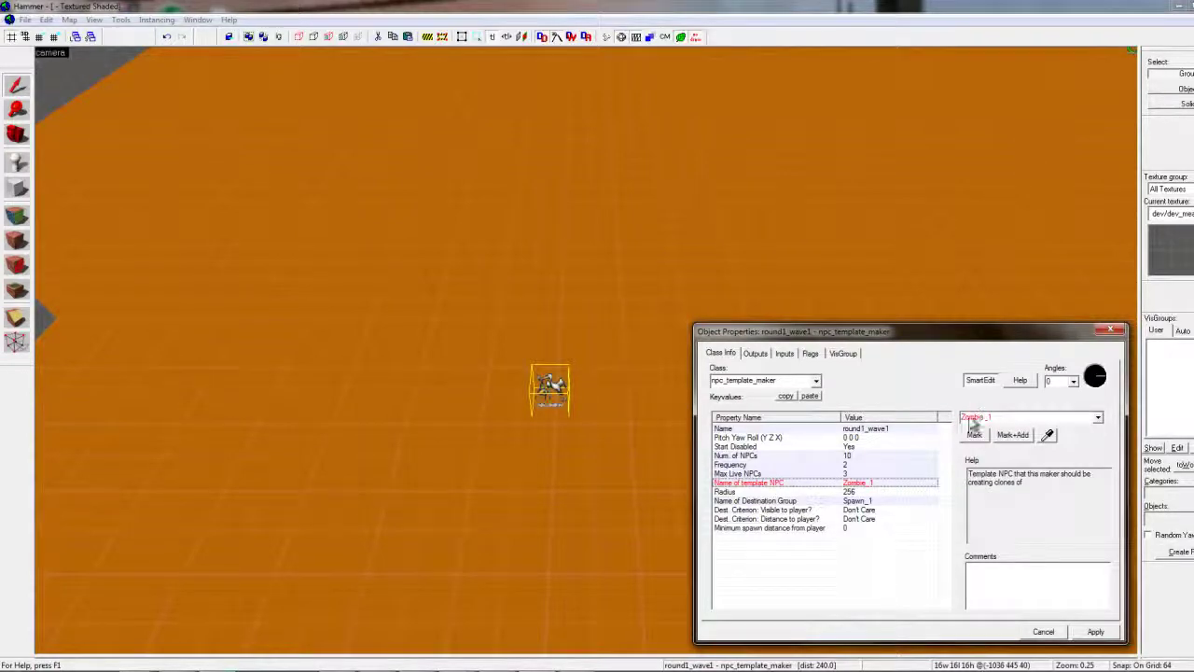
Change the selected entity to an npc_fastzombie named Zombie_1
click(322, 369)
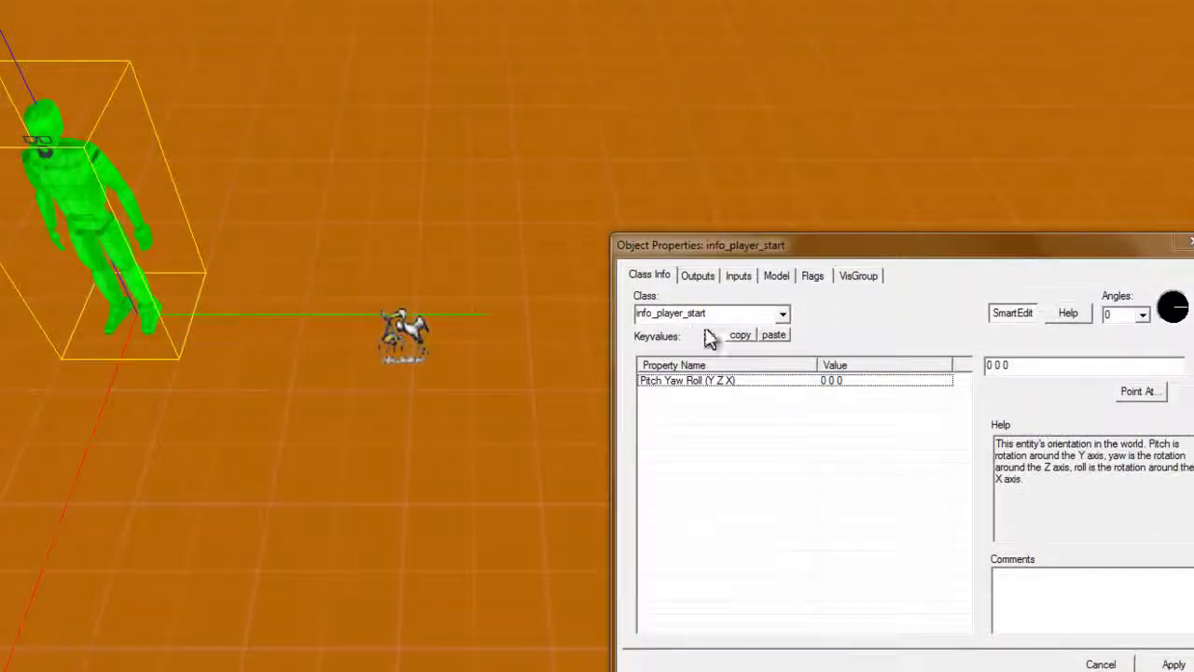
click(783, 314)
text(n)
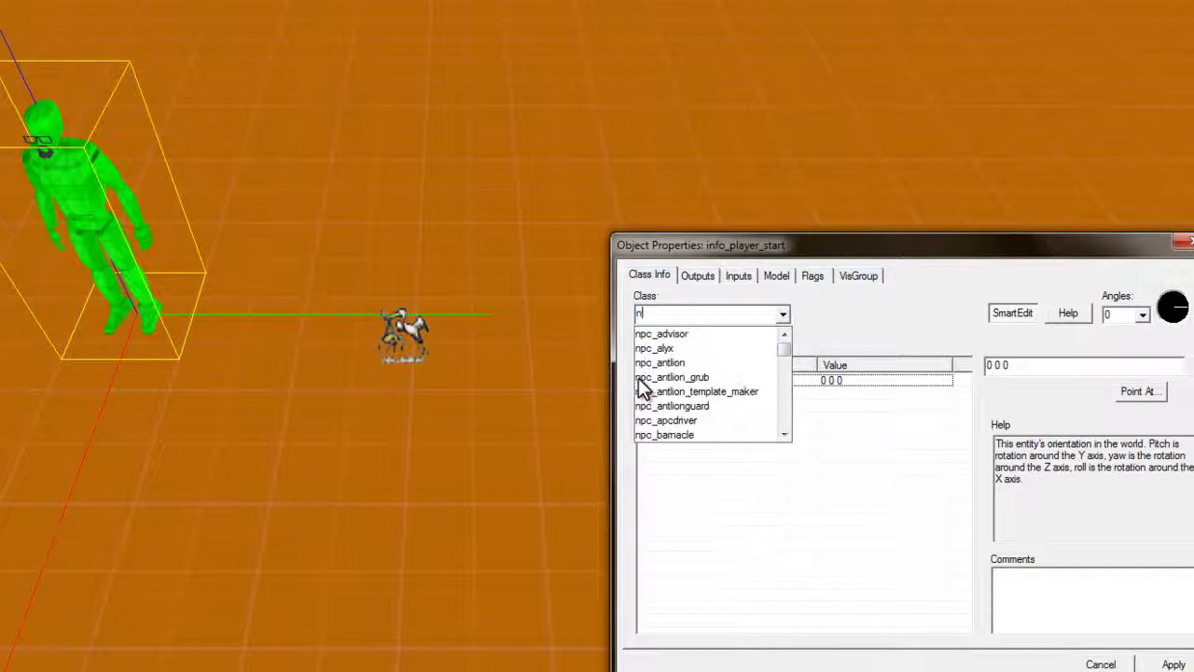
text(pc_fastzombie)
key(Return)
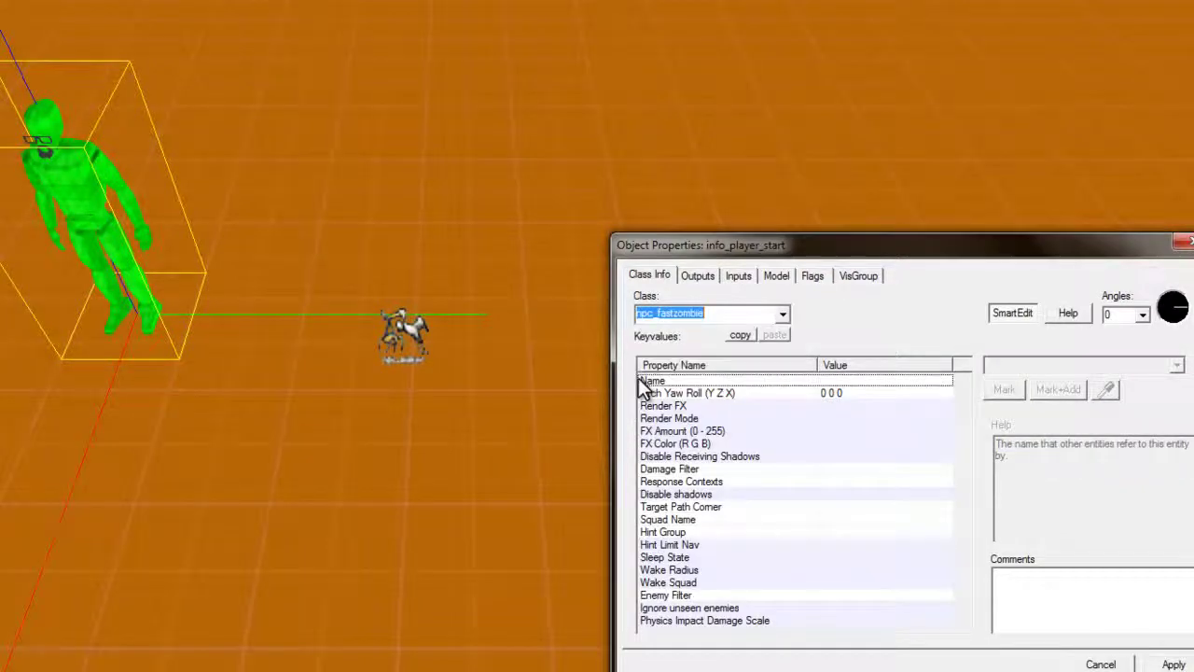
click(1173, 664)
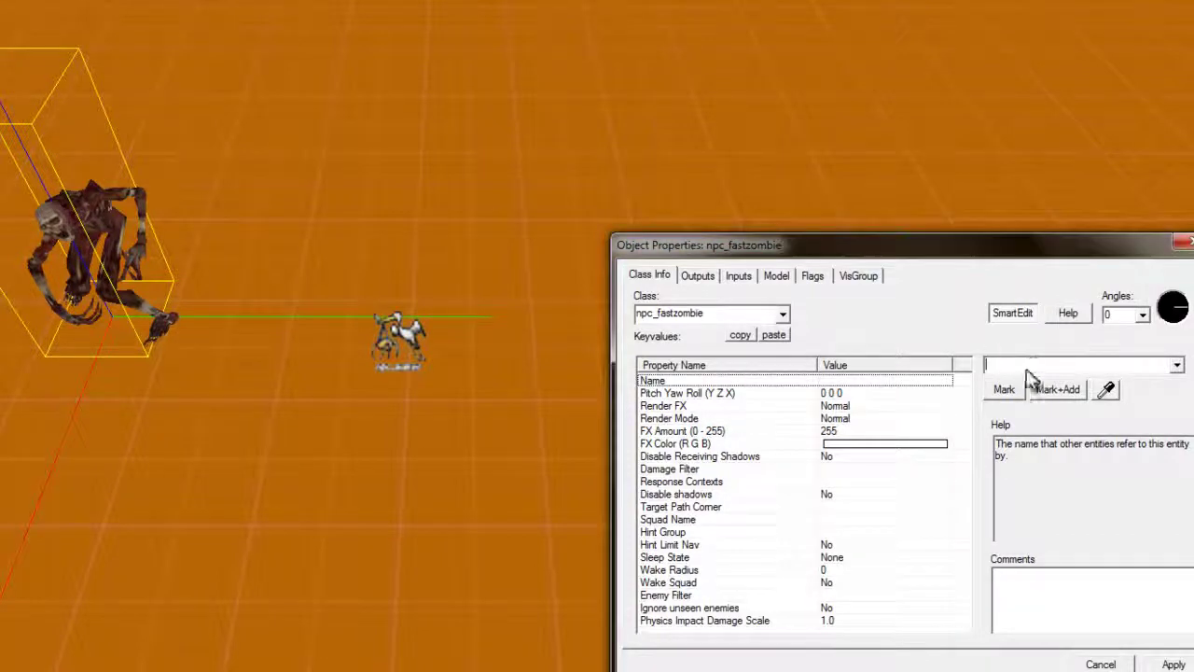
text(Zom)
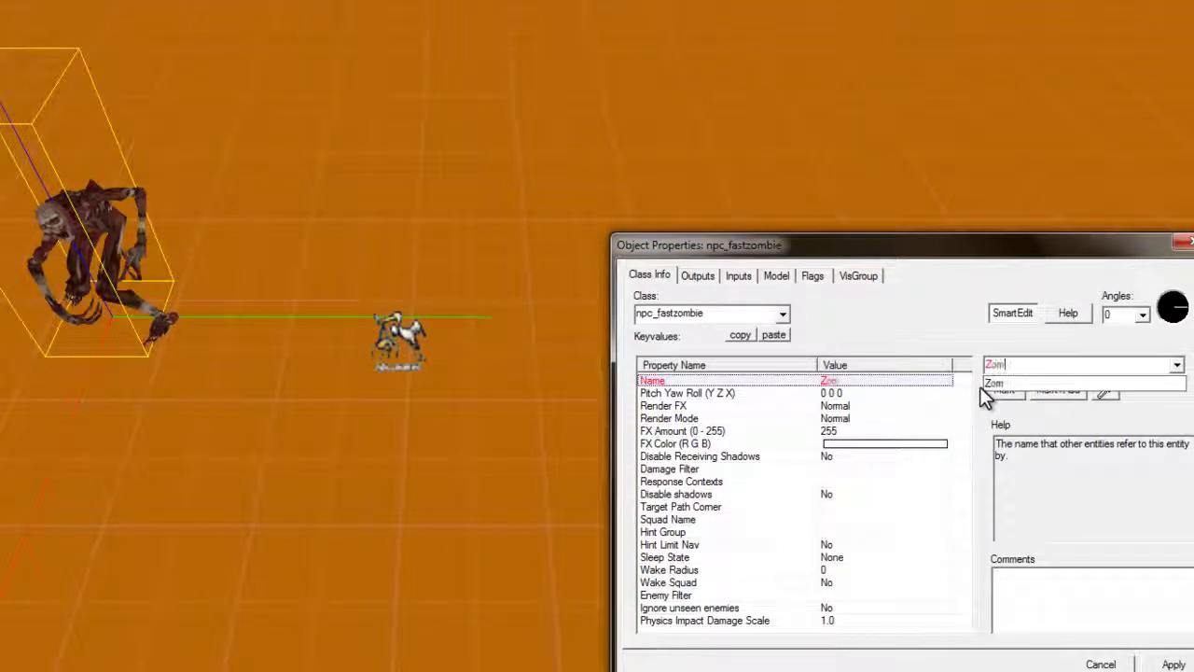
text(bie_1)
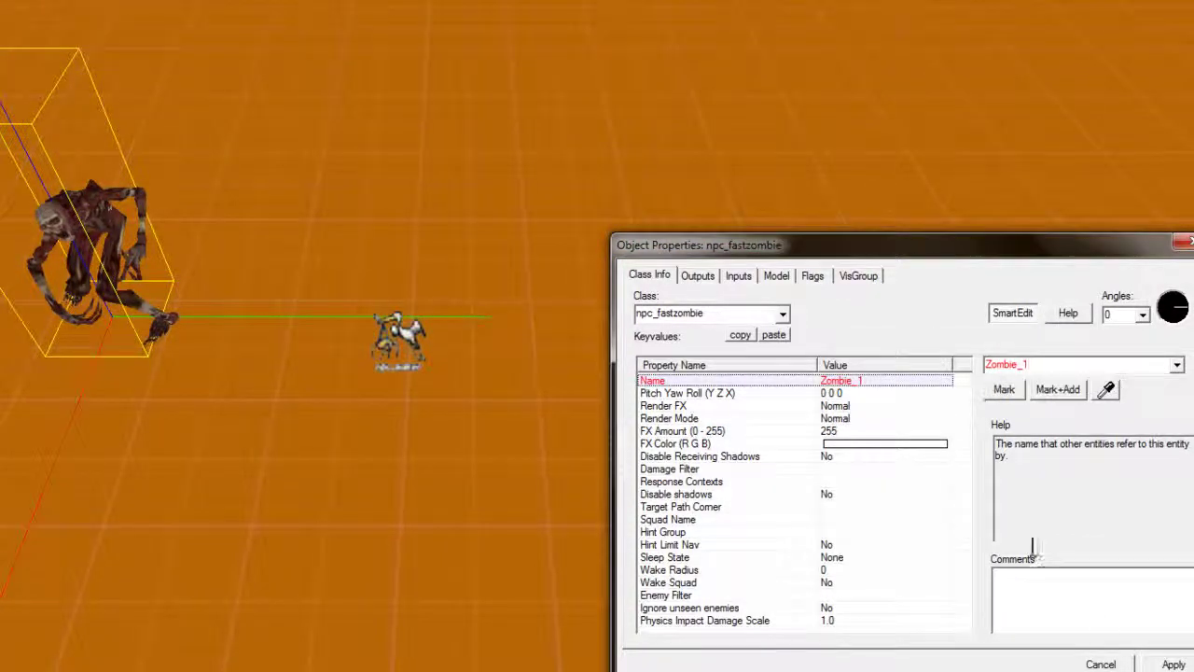
click(1166, 663)
Review the zombie's properties such as Squad Name, Wake Radius and Enemy Filter
click(715, 483)
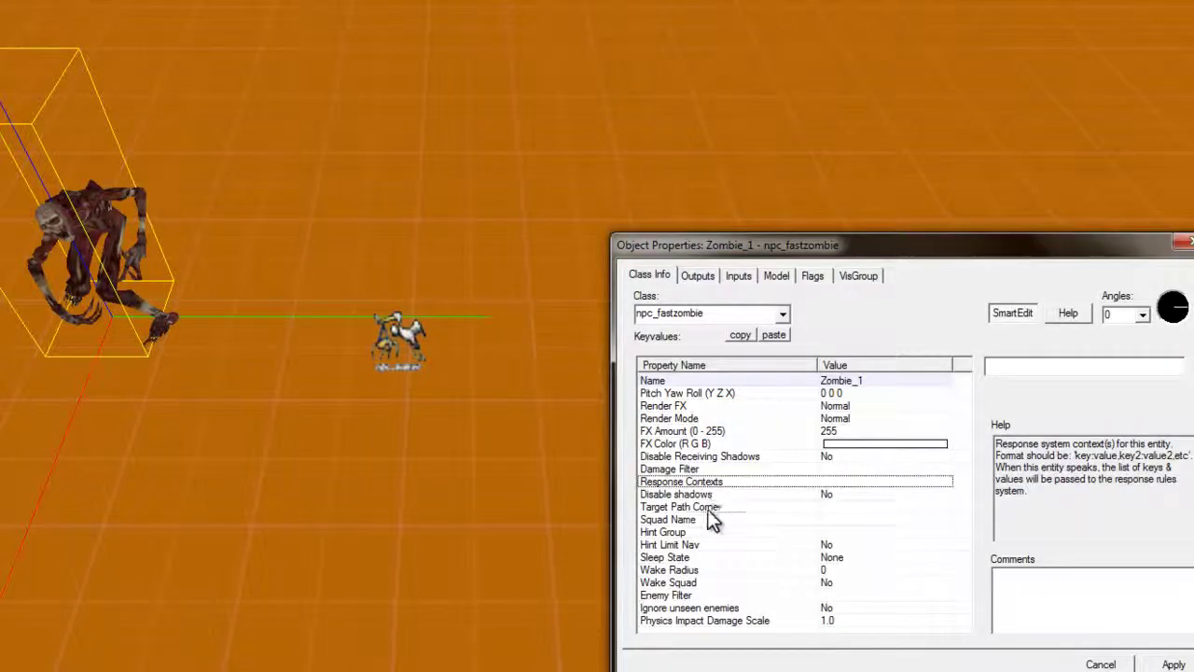
click(737, 508)
click(756, 519)
click(757, 534)
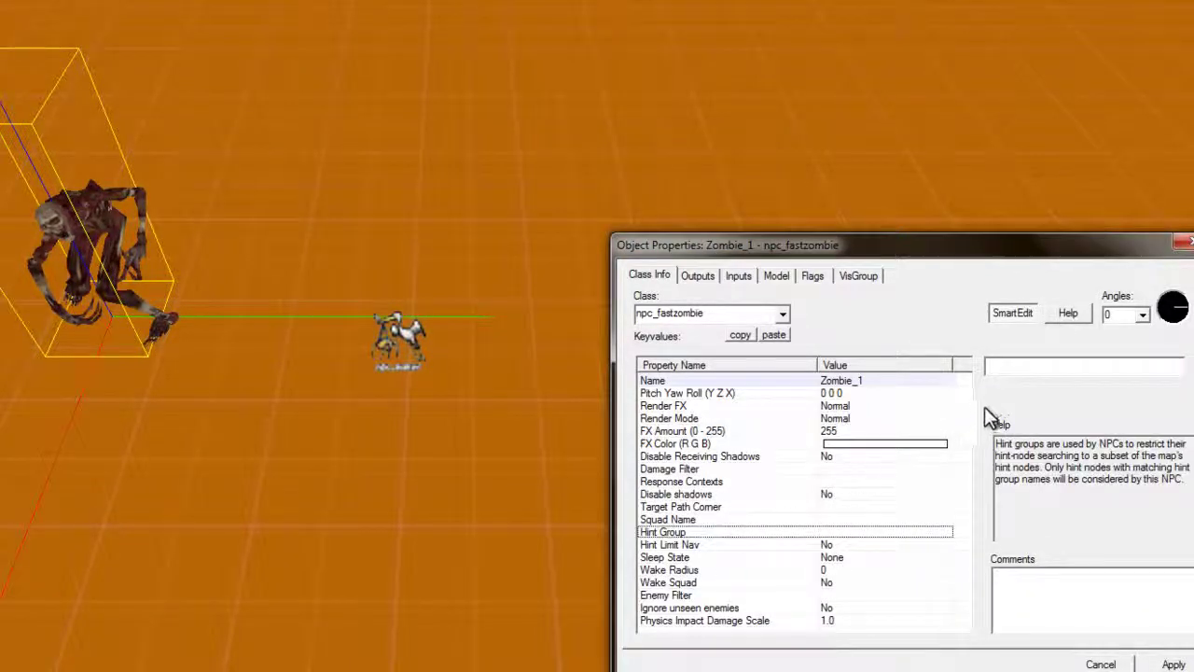
click(799, 568)
click(797, 595)
click(802, 620)
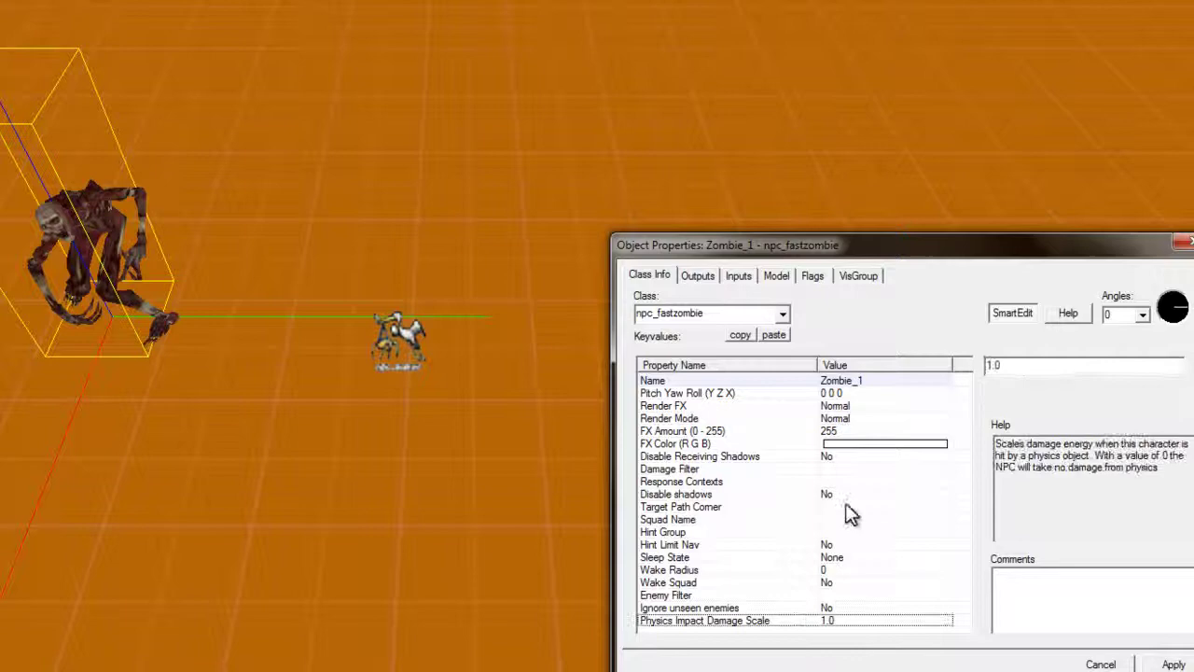
click(828, 570)
click(832, 495)
Enable the Template NPC and Long Visibility/Shoot spawn flags
click(813, 277)
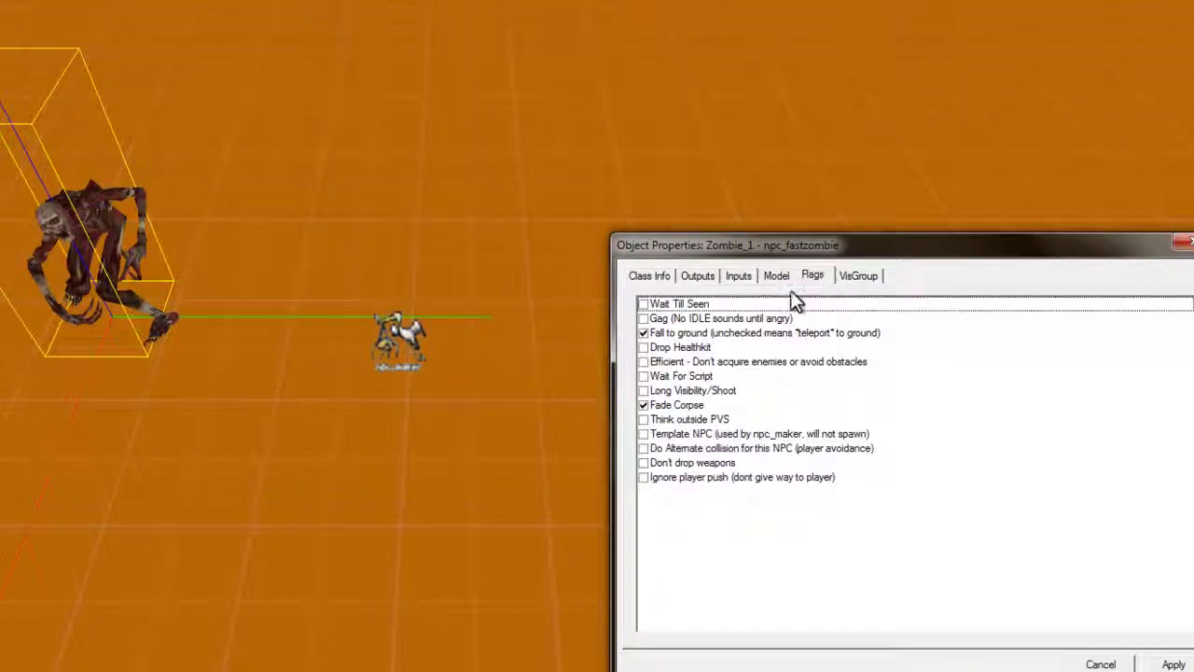
click(668, 435)
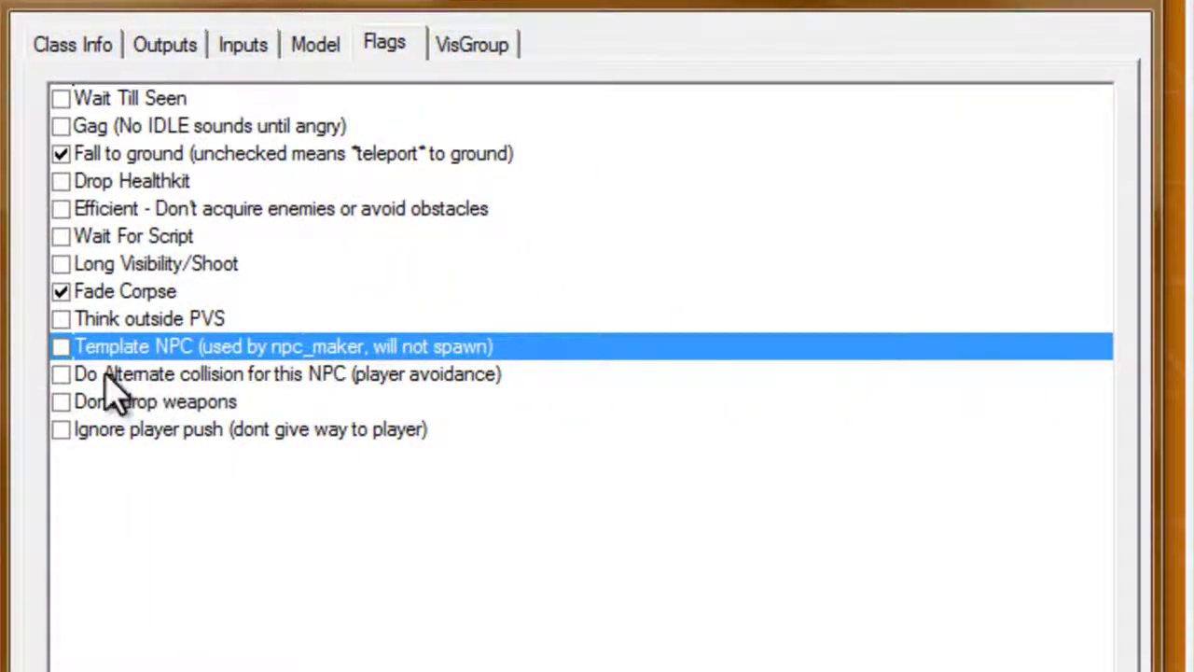
click(61, 347)
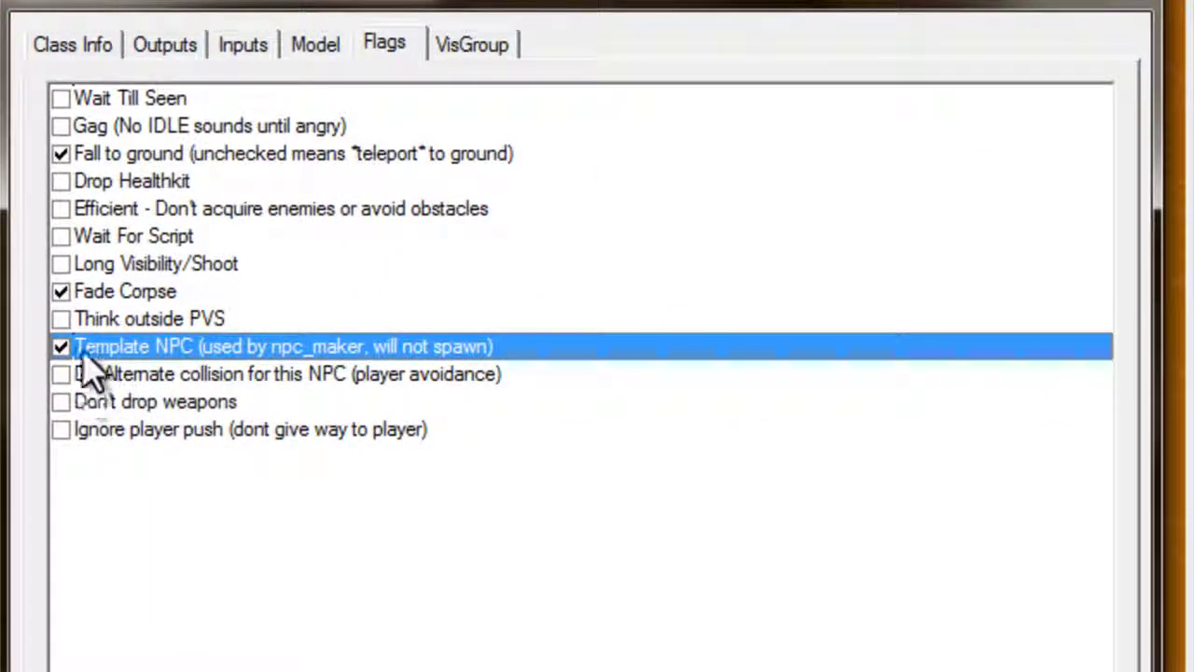
click(130, 269)
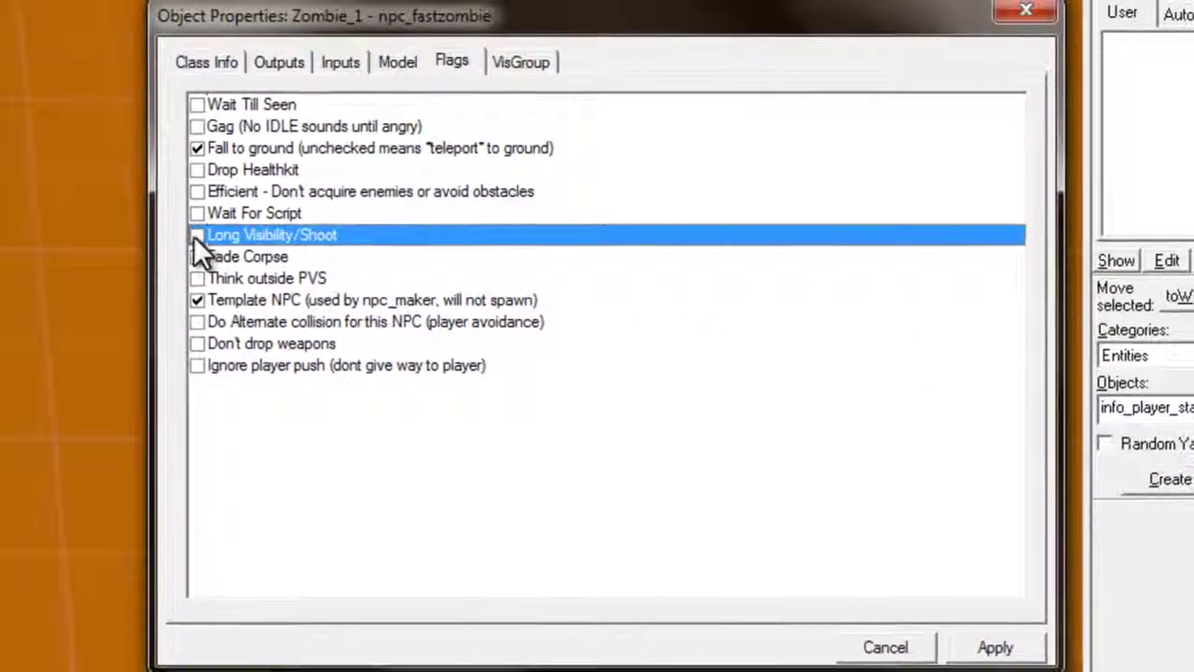
click(62, 264)
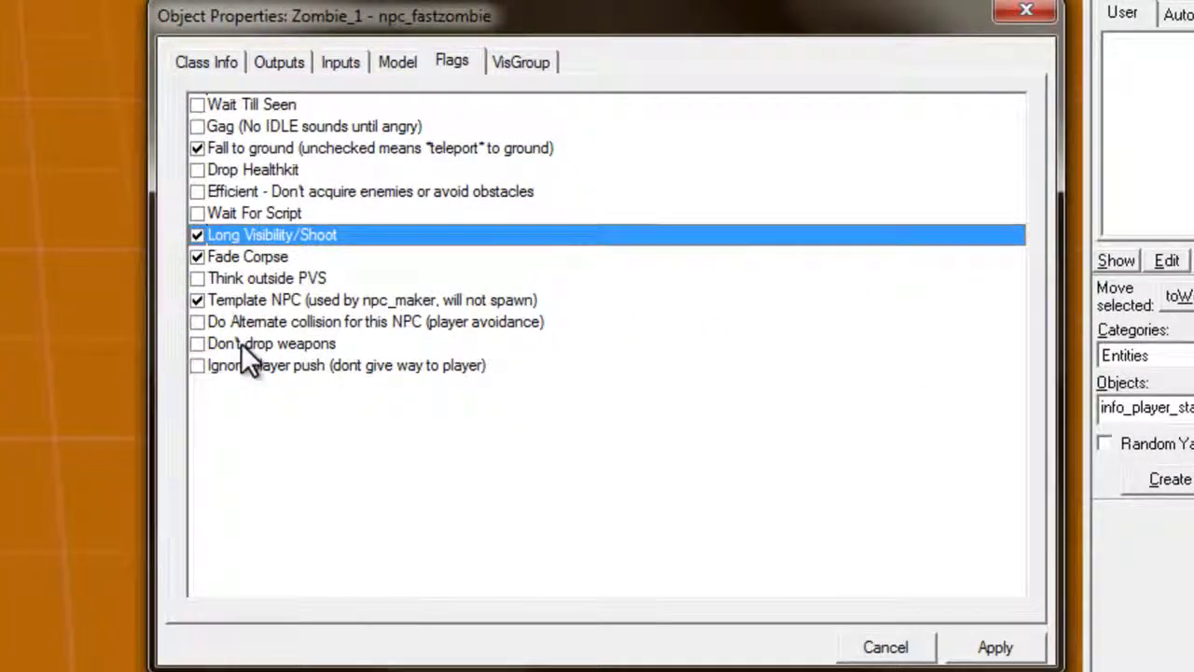
Look over the remaining spawn flags such as Drop Healthkit and Efficient
click(197, 257)
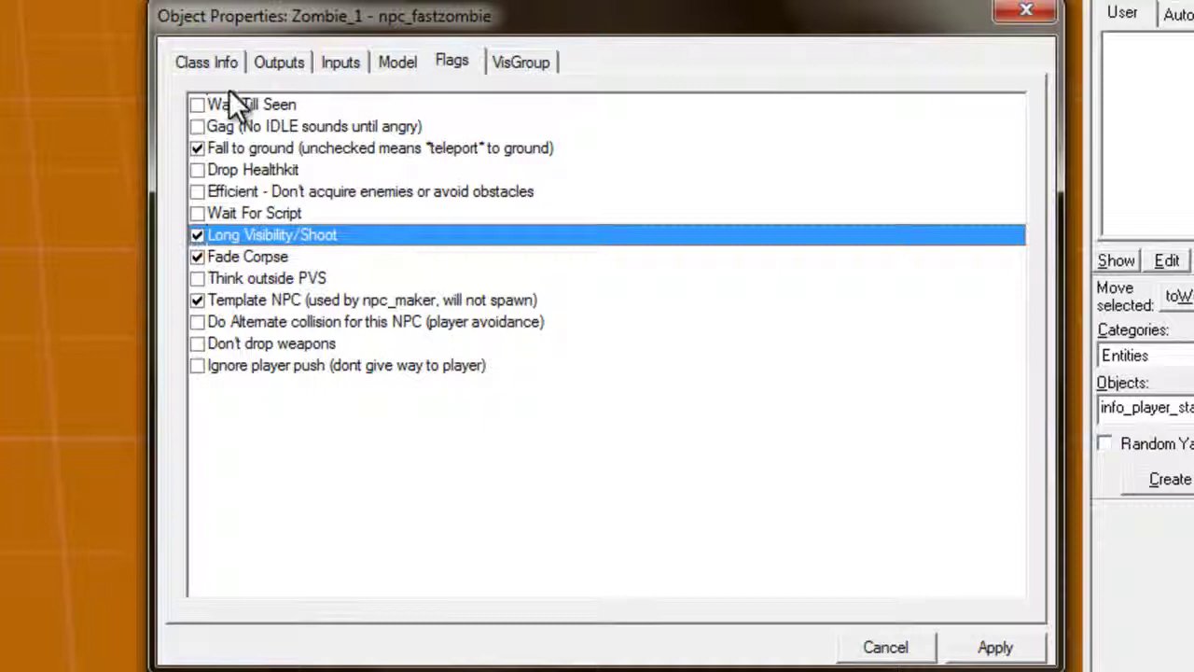
click(227, 172)
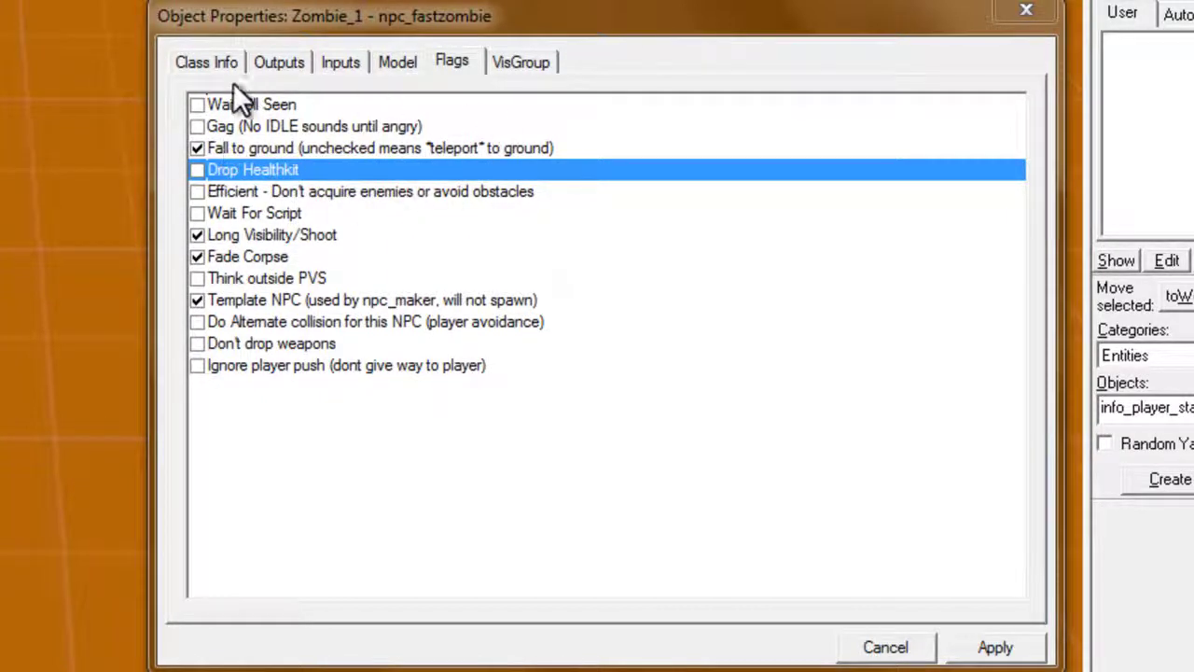
click(223, 365)
click(233, 341)
click(248, 191)
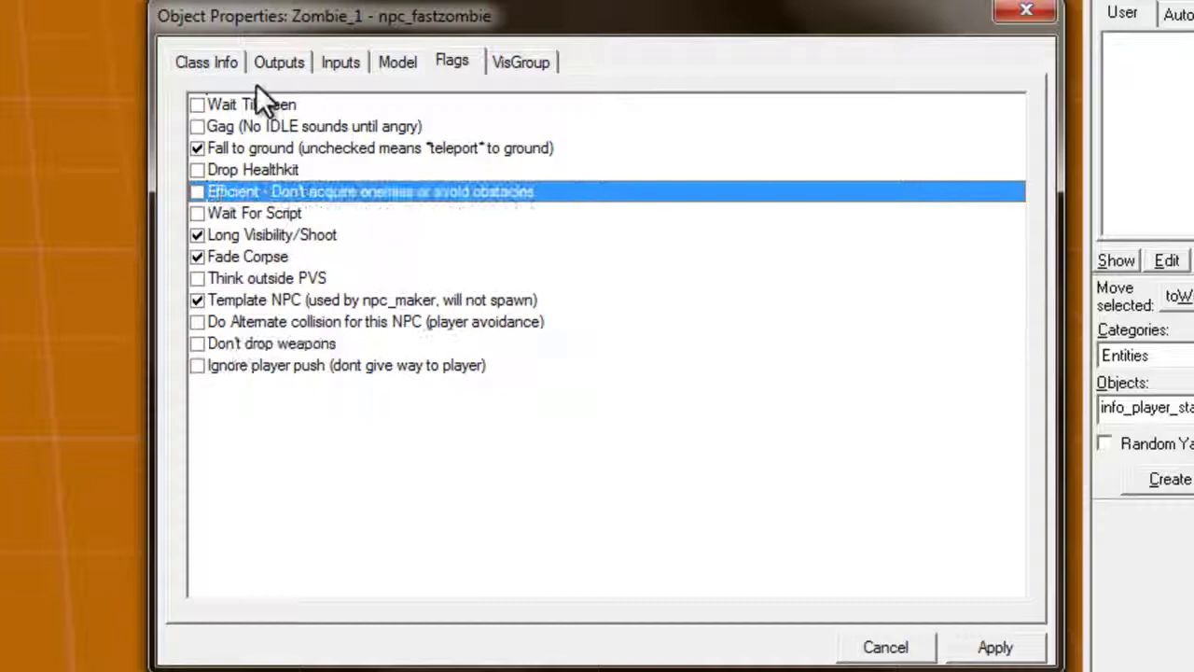
Look through the zombie's Outputs, Inputs and Model tabs, then close its properties
click(204, 56)
click(261, 64)
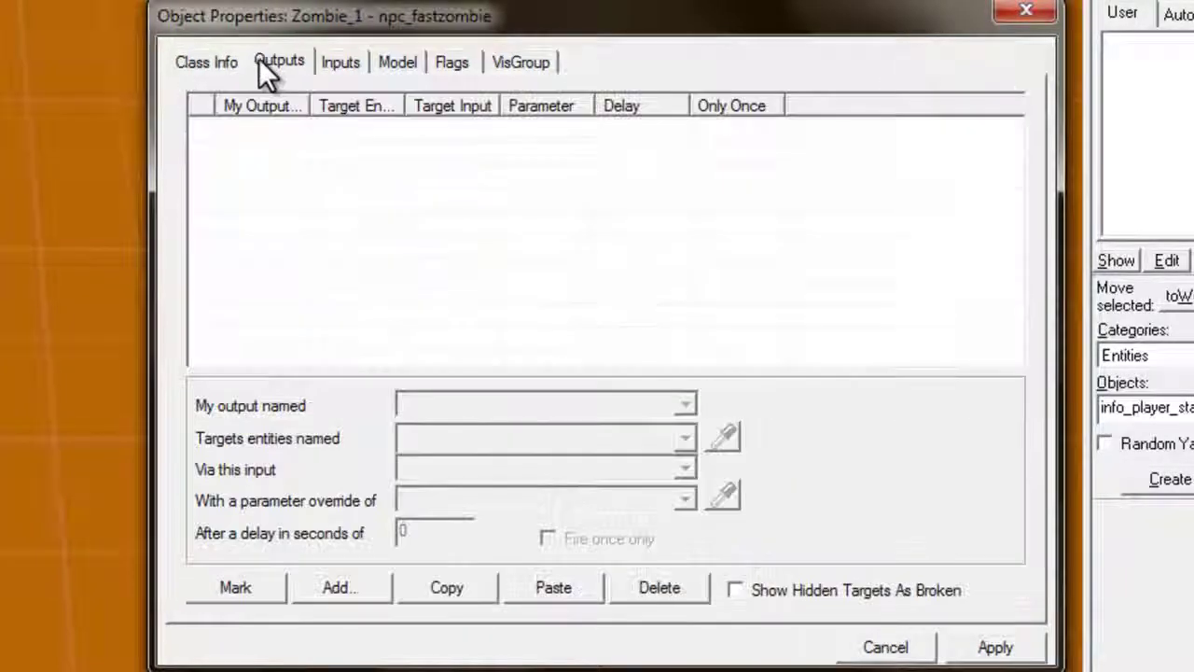
click(402, 64)
click(445, 61)
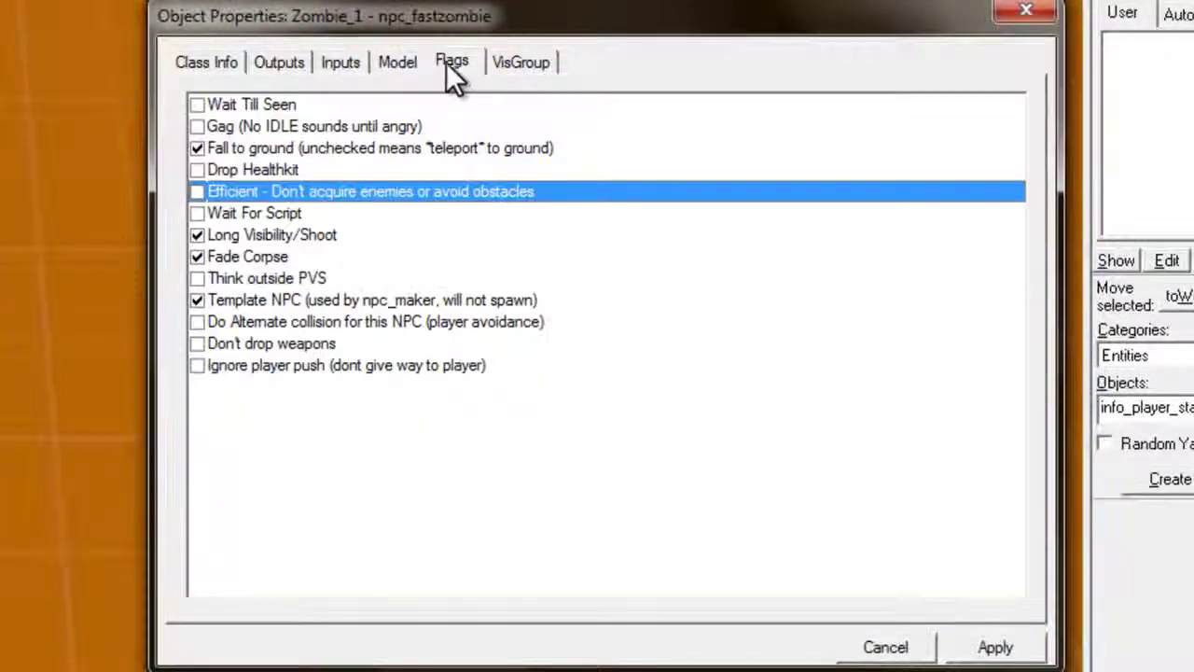
click(361, 65)
click(267, 63)
click(206, 62)
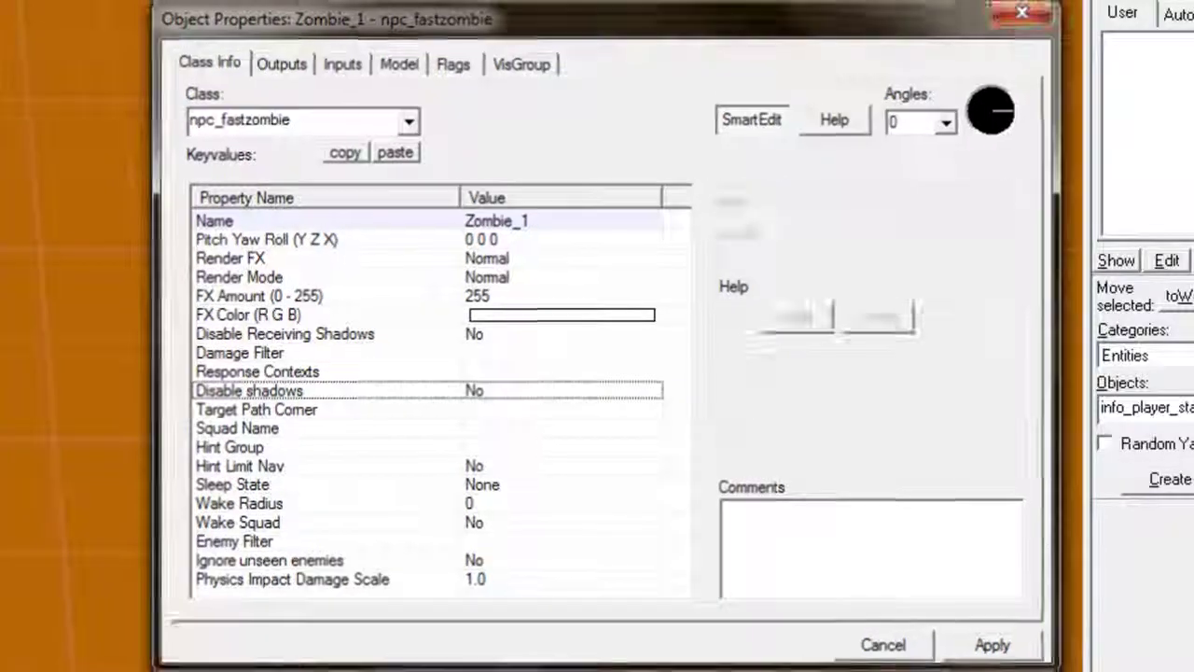
click(1026, 9)
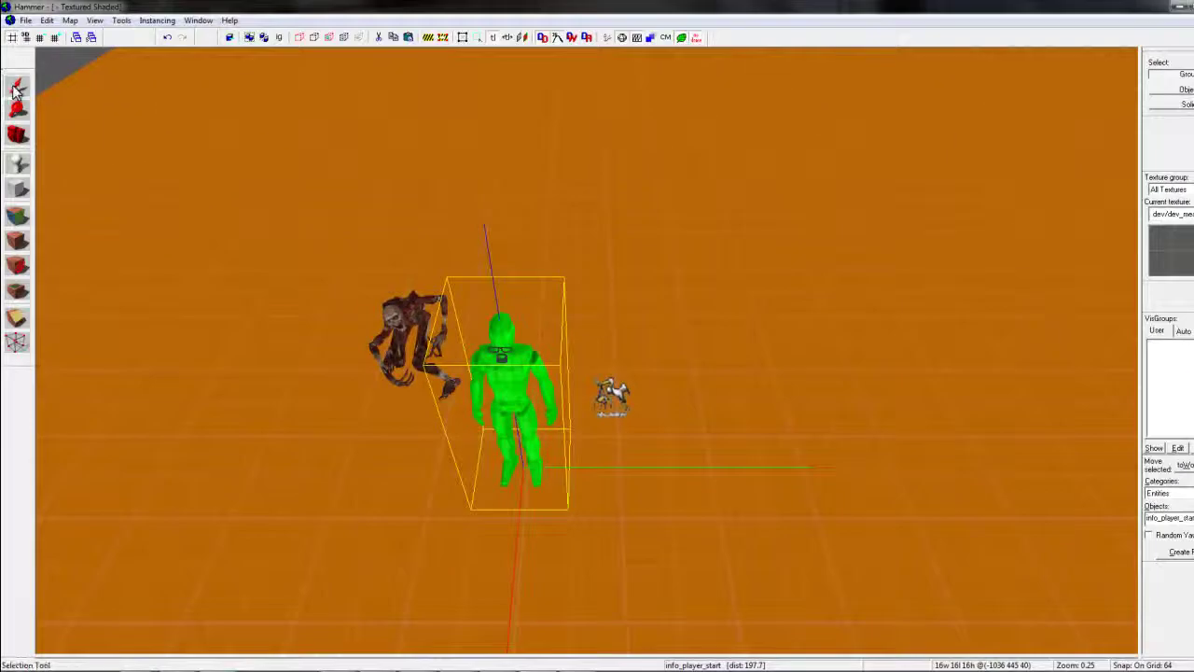
Change the new entity's class to aiscripted_schedule and move it beside the zombie
double_click(512, 373)
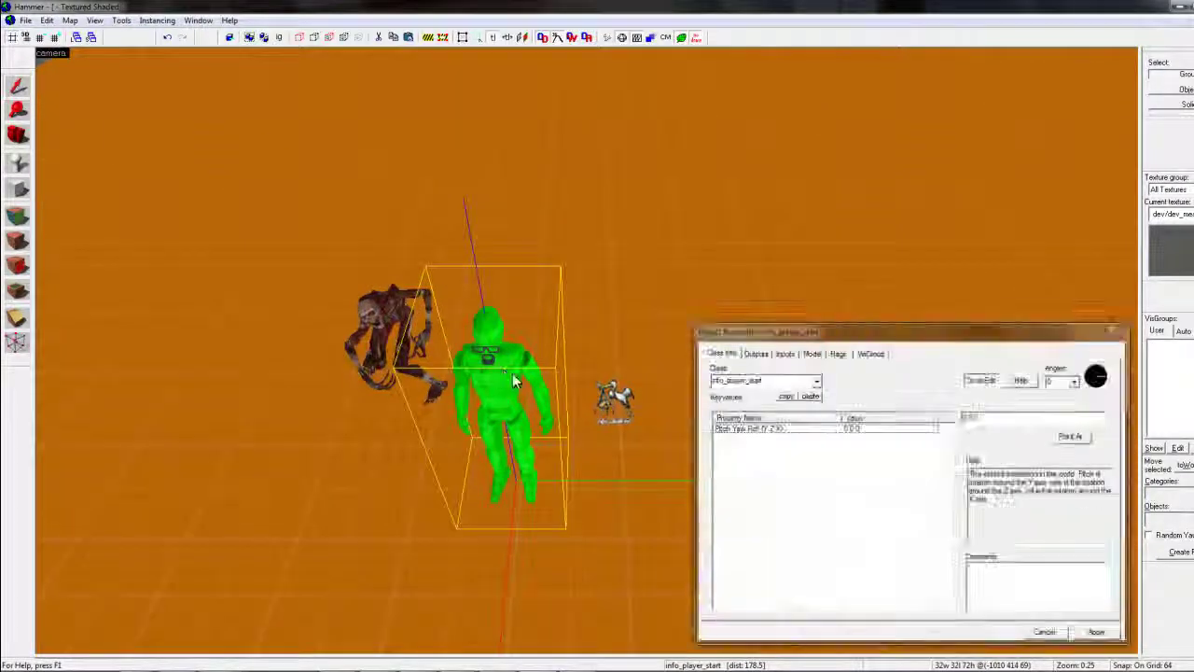
click(817, 383)
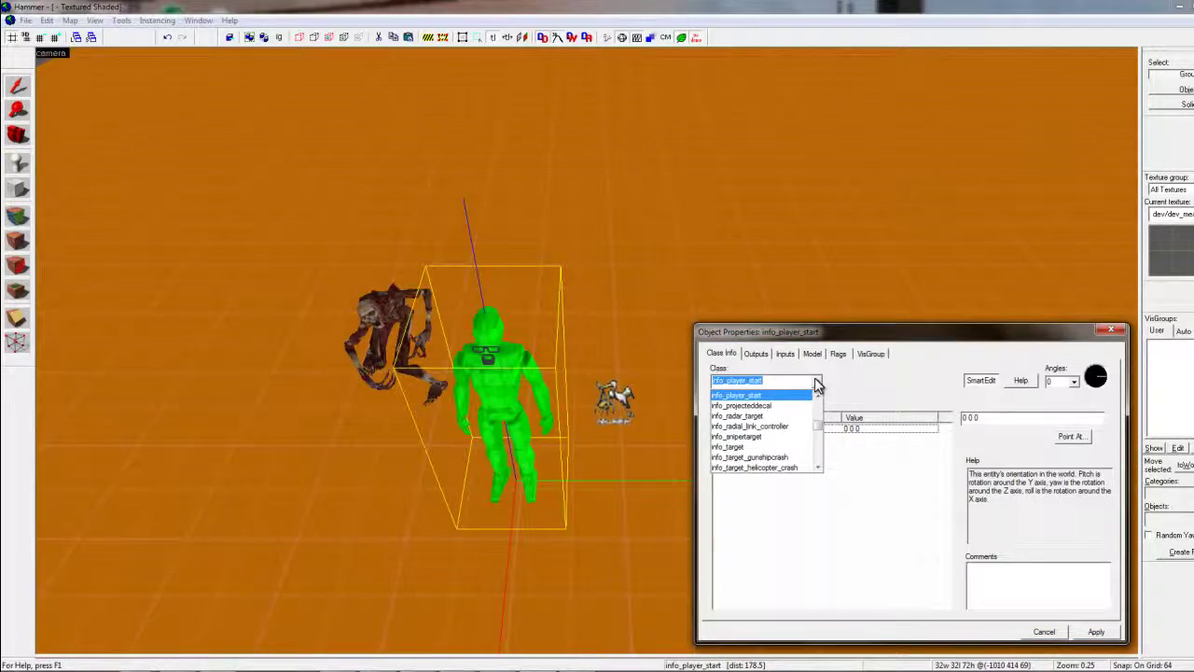
text(ai)
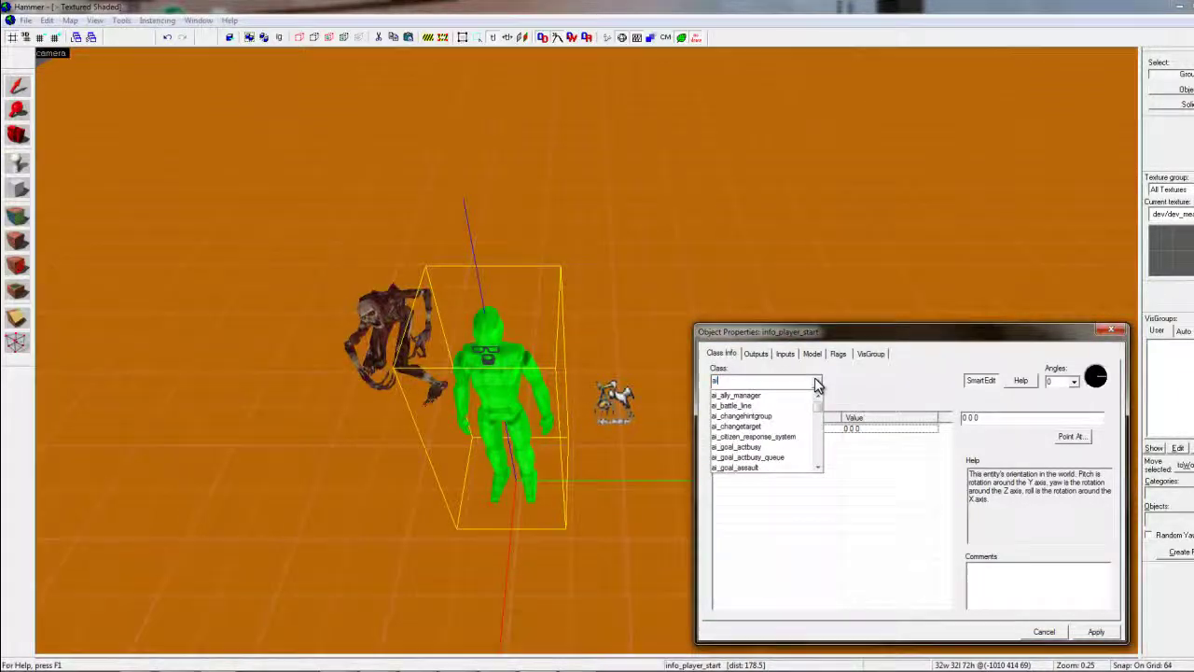
text(_scripted)
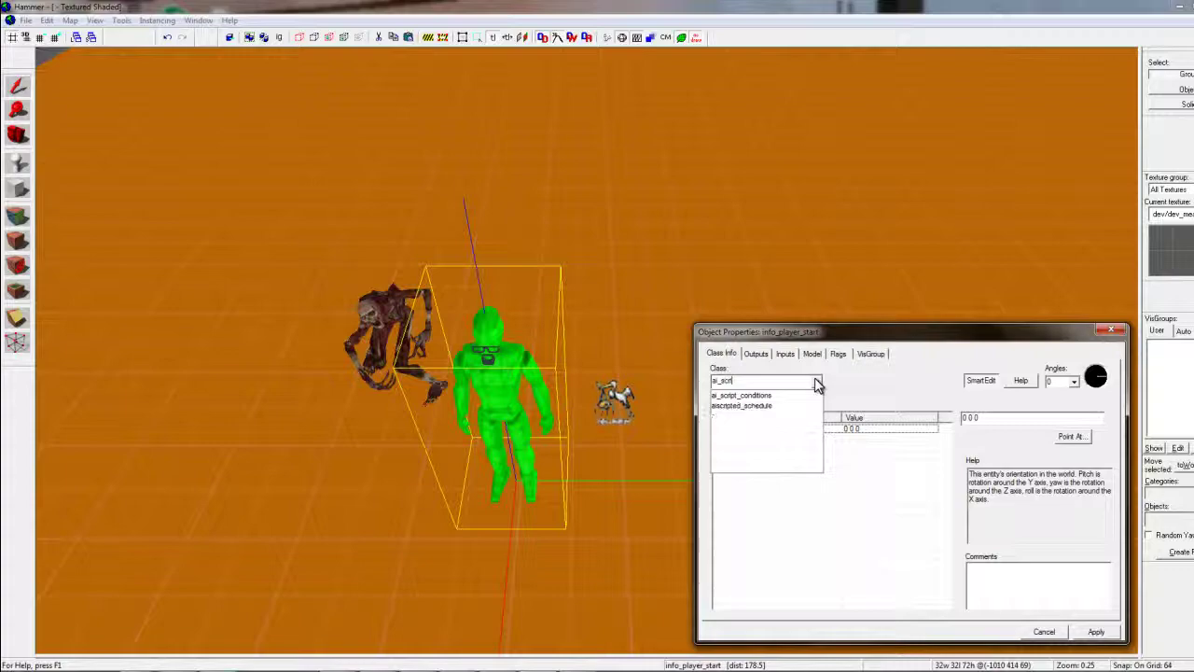
key(Return)
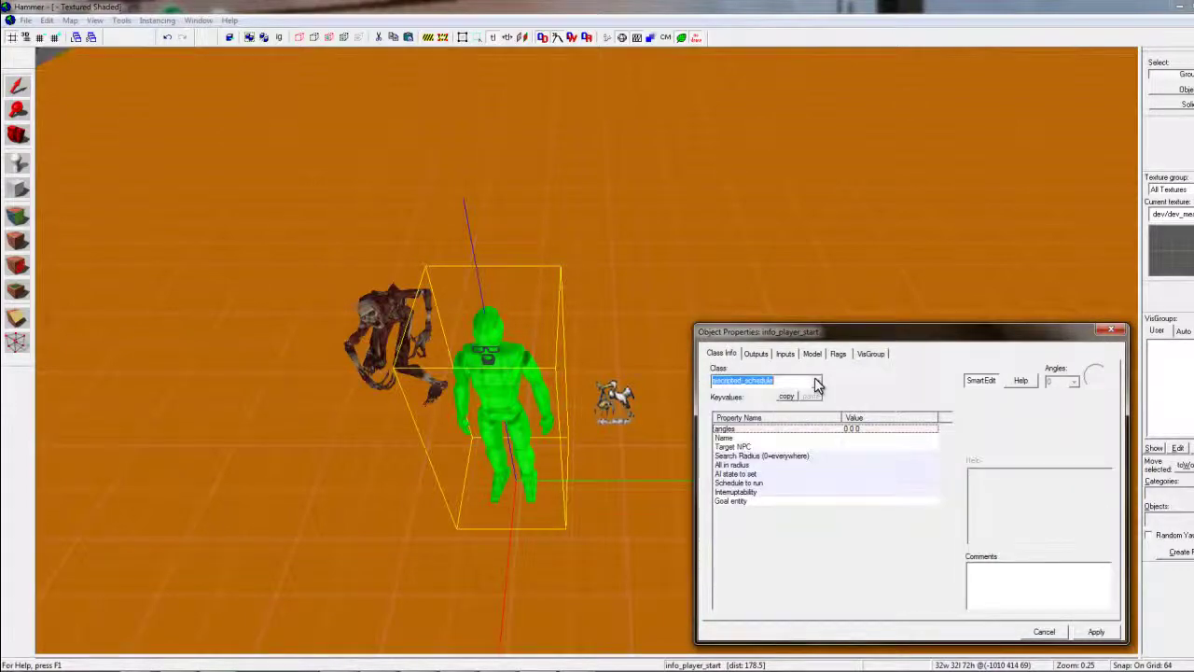
click(1096, 632)
drag(514, 472, 435, 466)
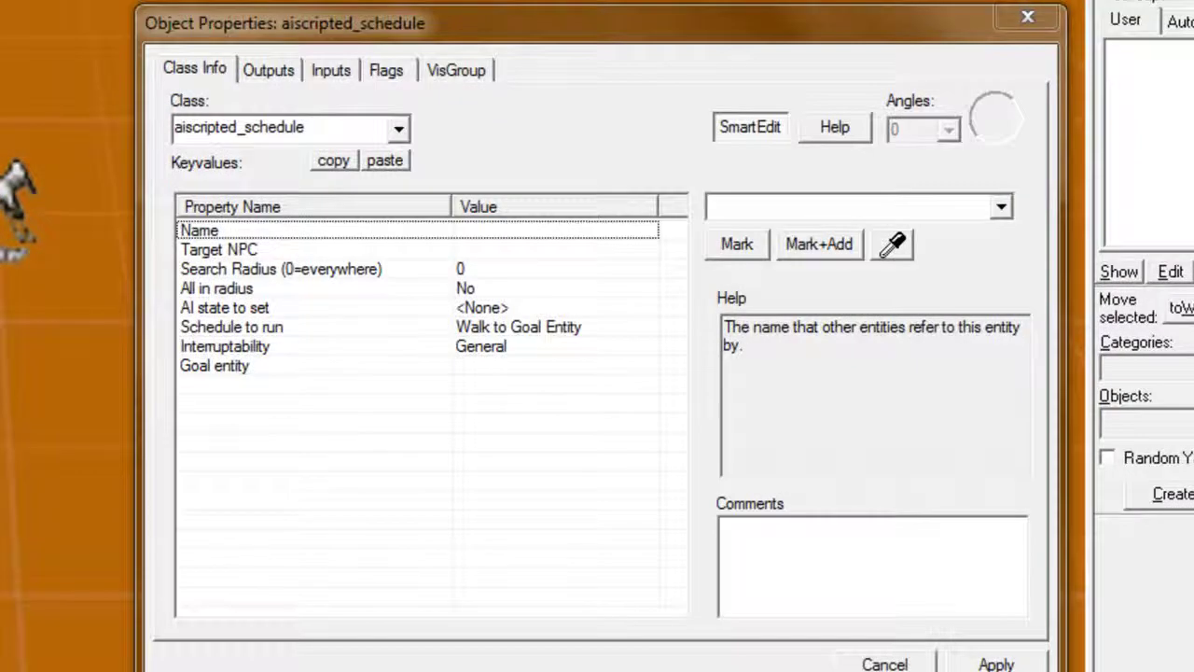
Name the schedule Ai_Seeker_1 and set its Target NPC to Zombie_1
click(737, 205)
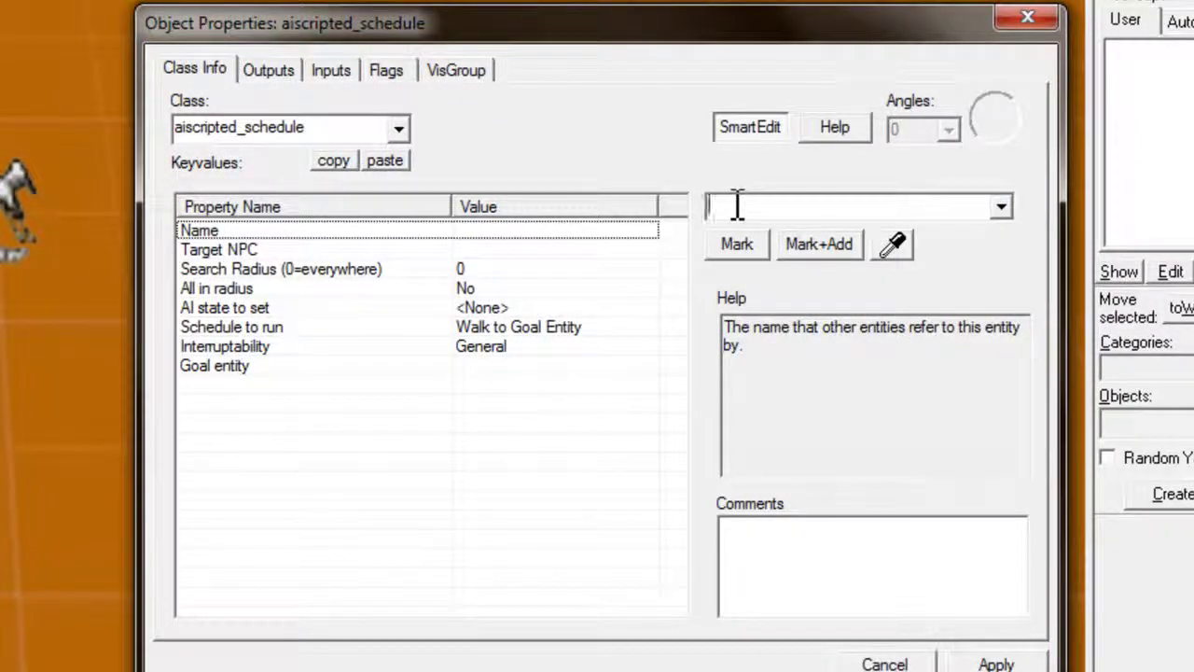
text(A)
key(BackSpace)
text(Ai_S)
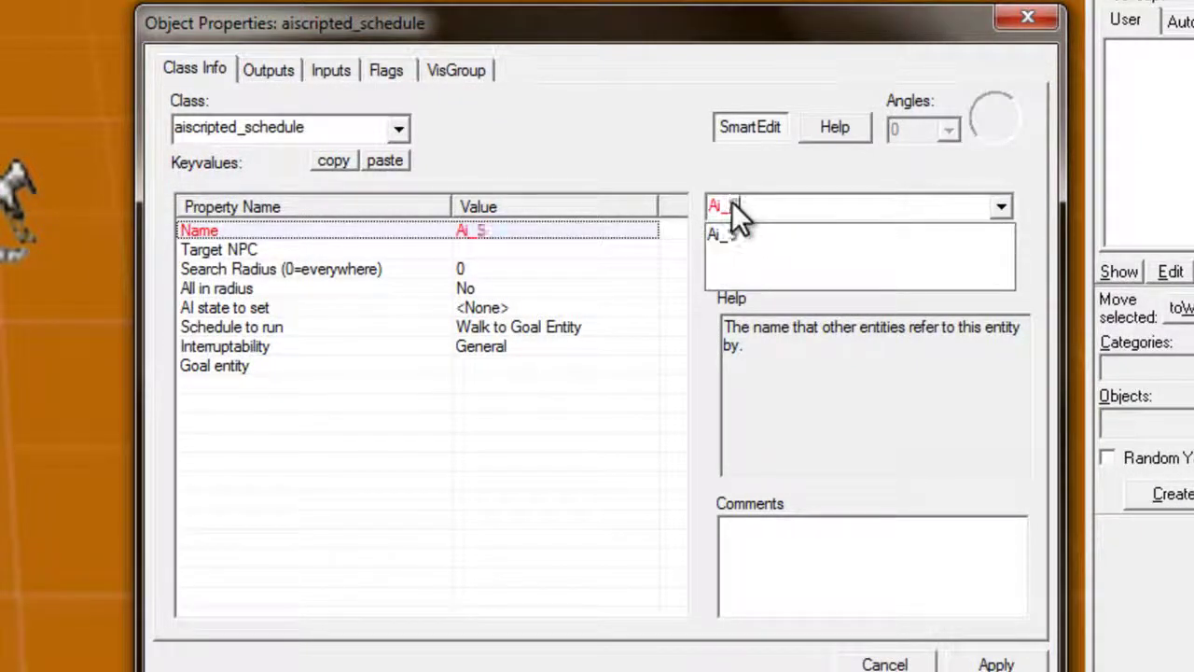
text(eeker_1)
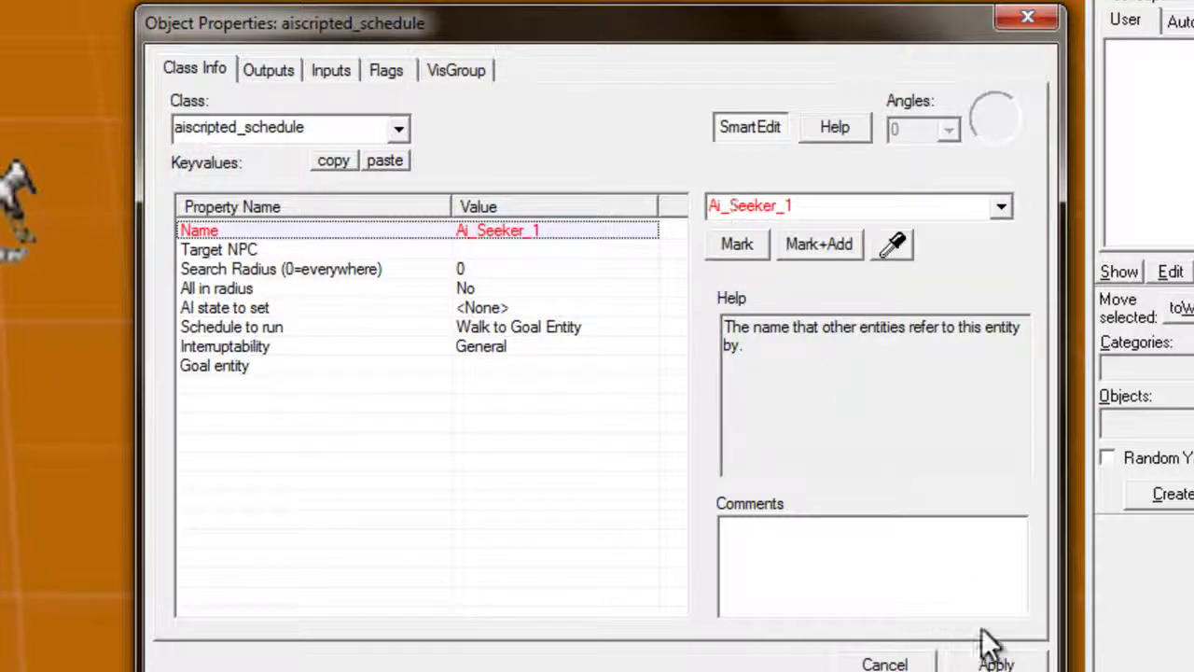
click(994, 660)
click(472, 248)
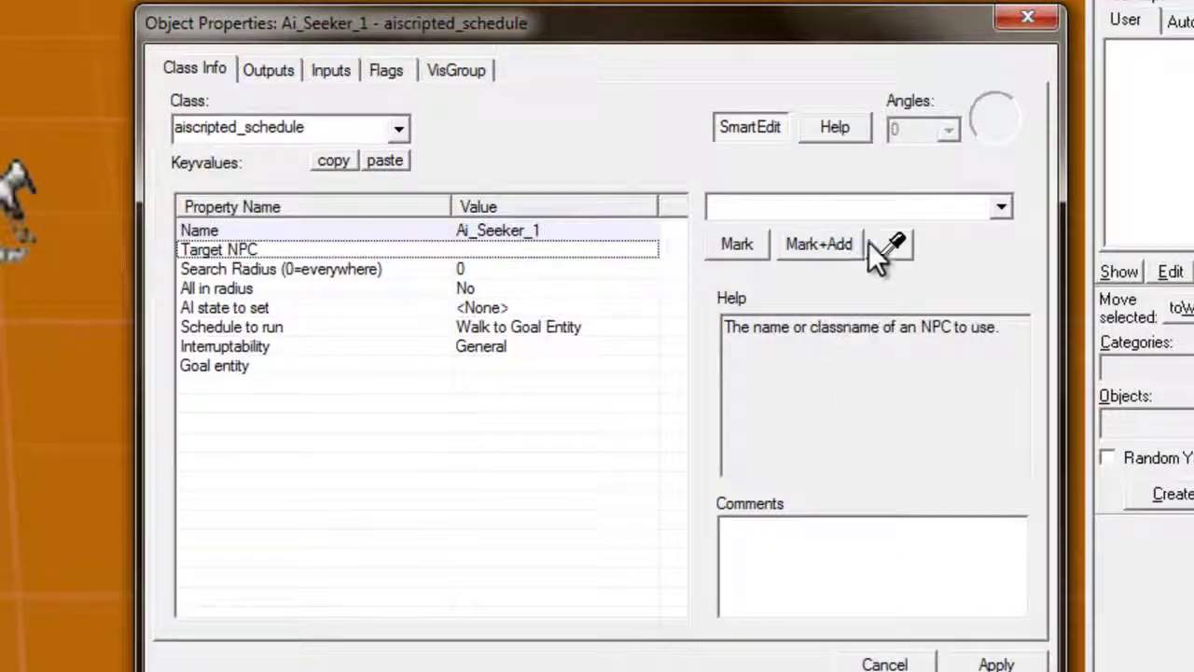
click(16, 192)
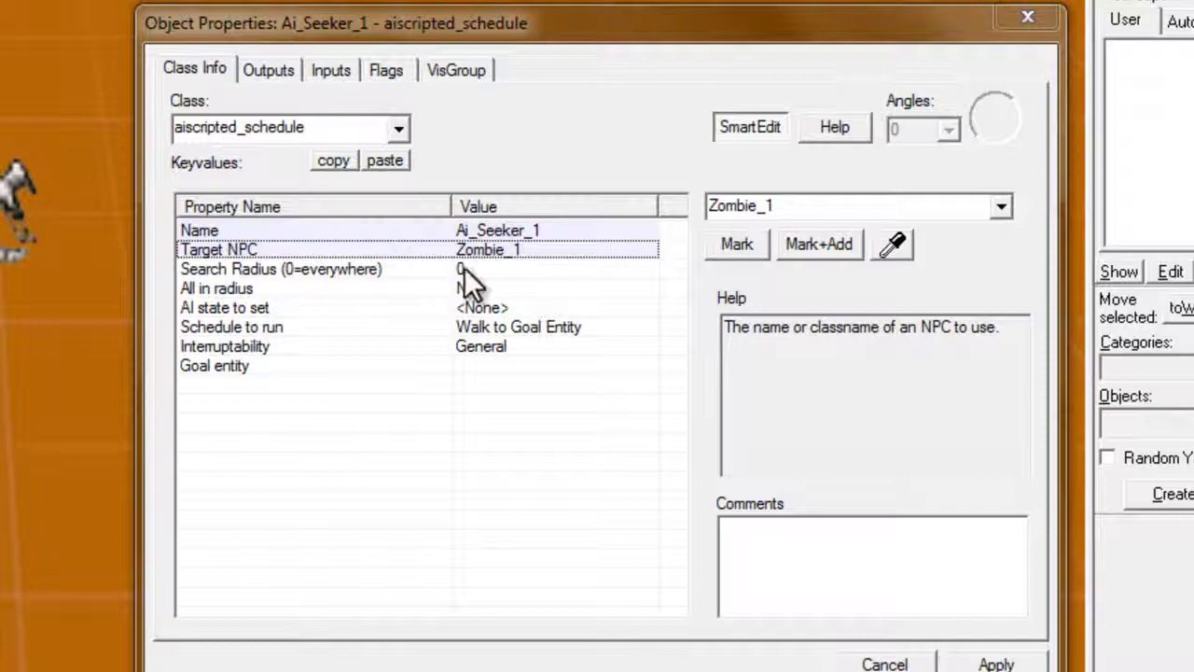
click(464, 269)
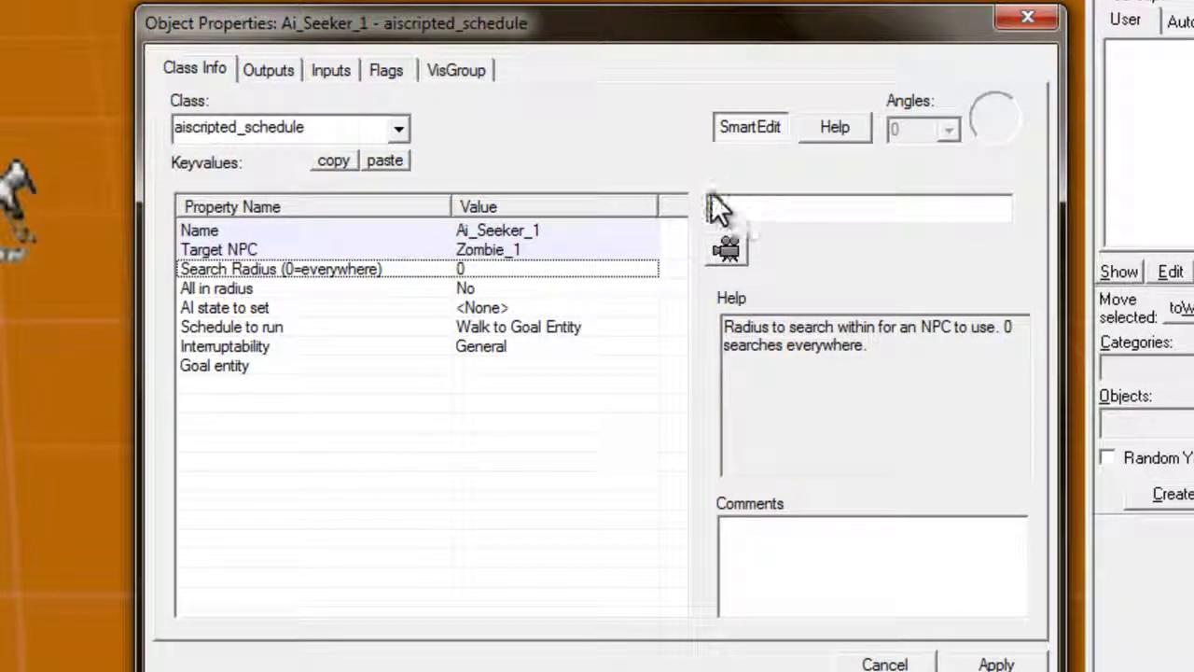
key(BackSpace)
text(10)
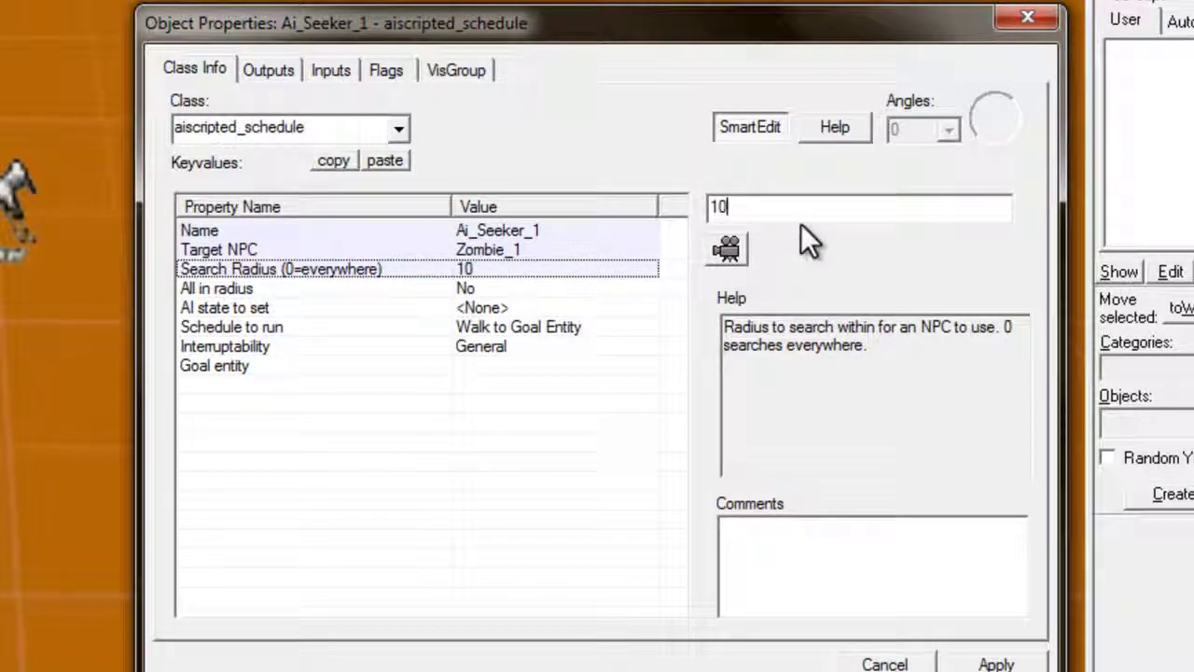
text(000000000000000)
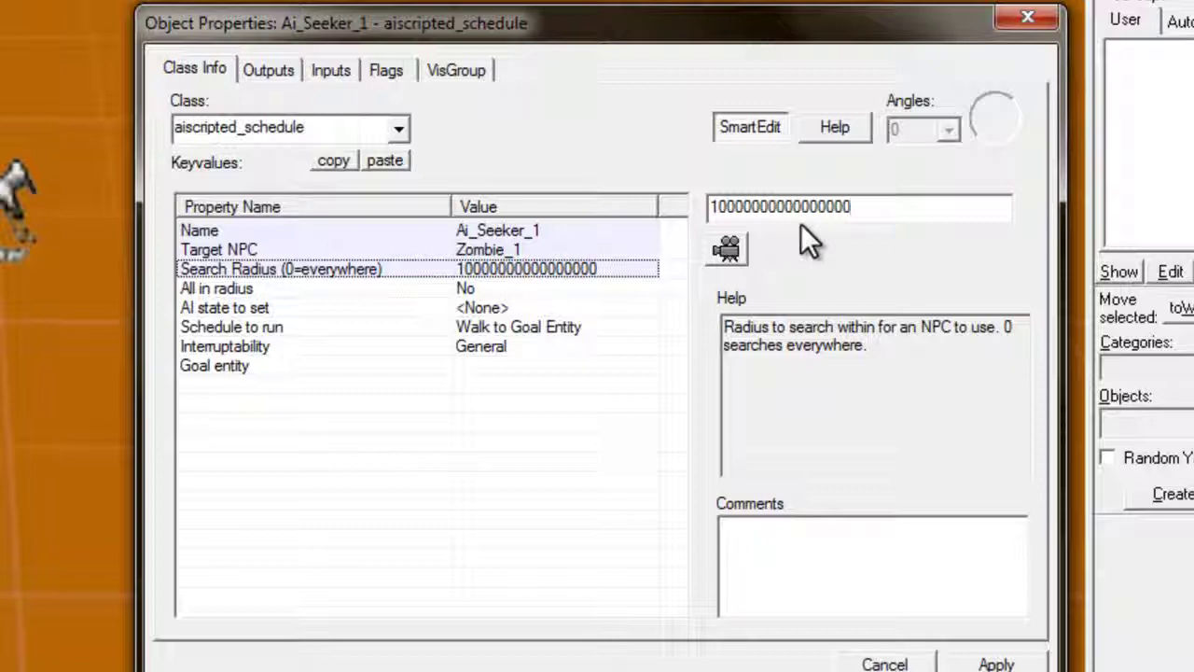
click(492, 295)
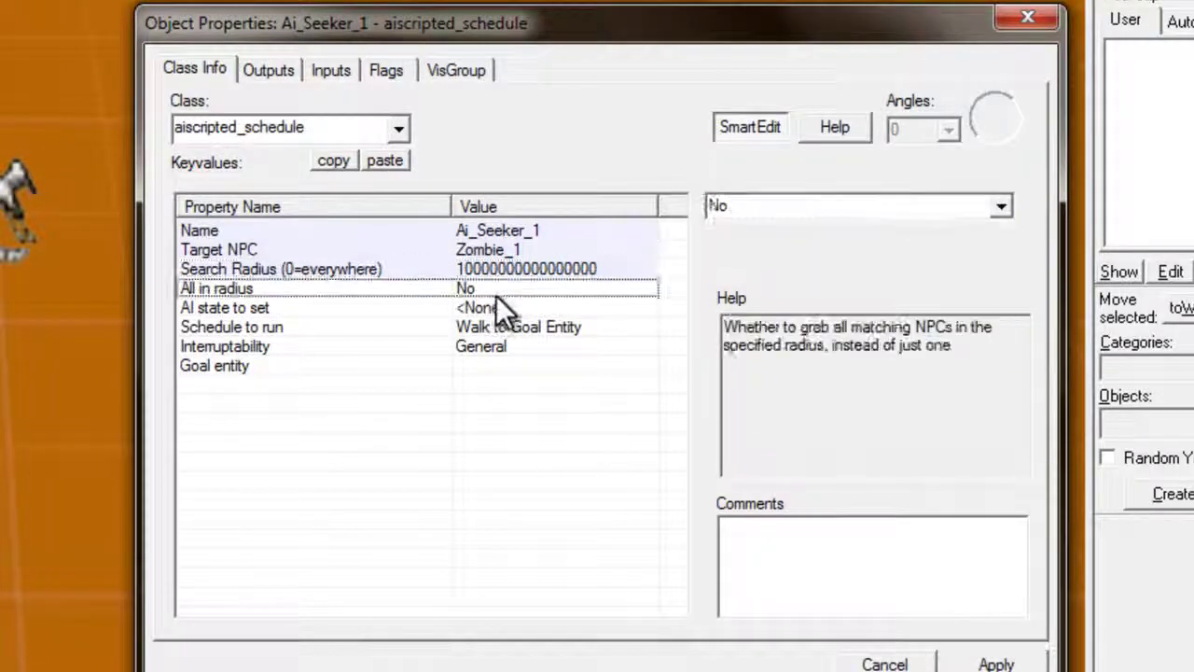
click(999, 207)
click(807, 250)
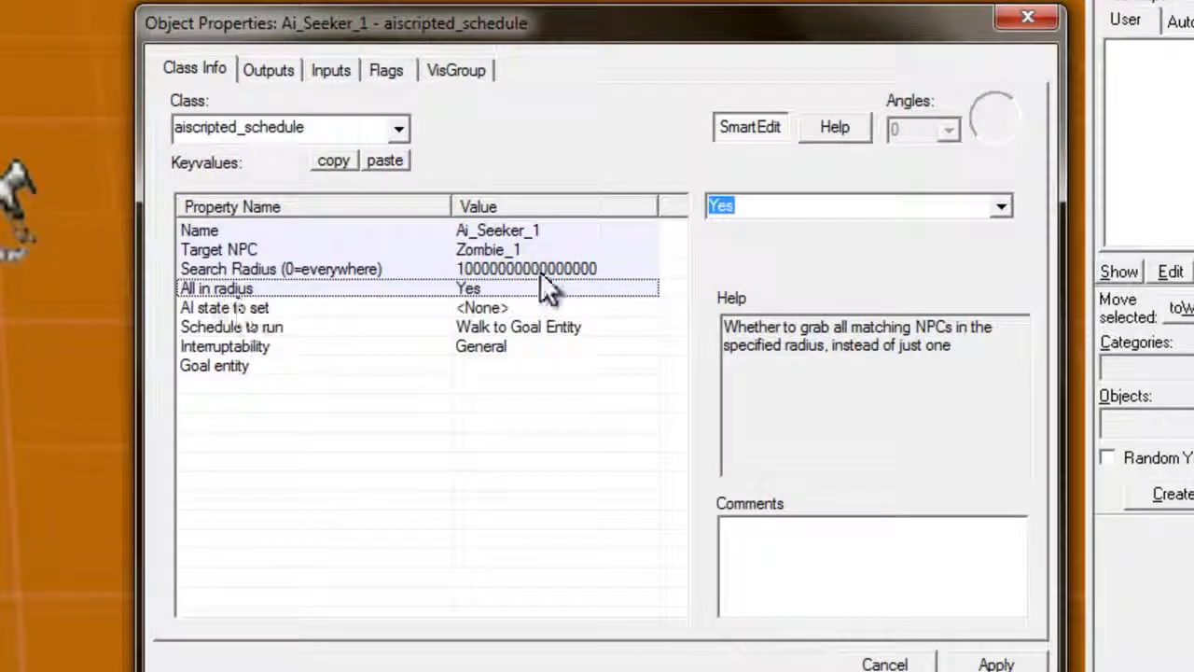
Set AI state to COMBAT, schedule to Run to Goal Entity, interruptible only by Death
click(371, 326)
click(382, 309)
click(999, 207)
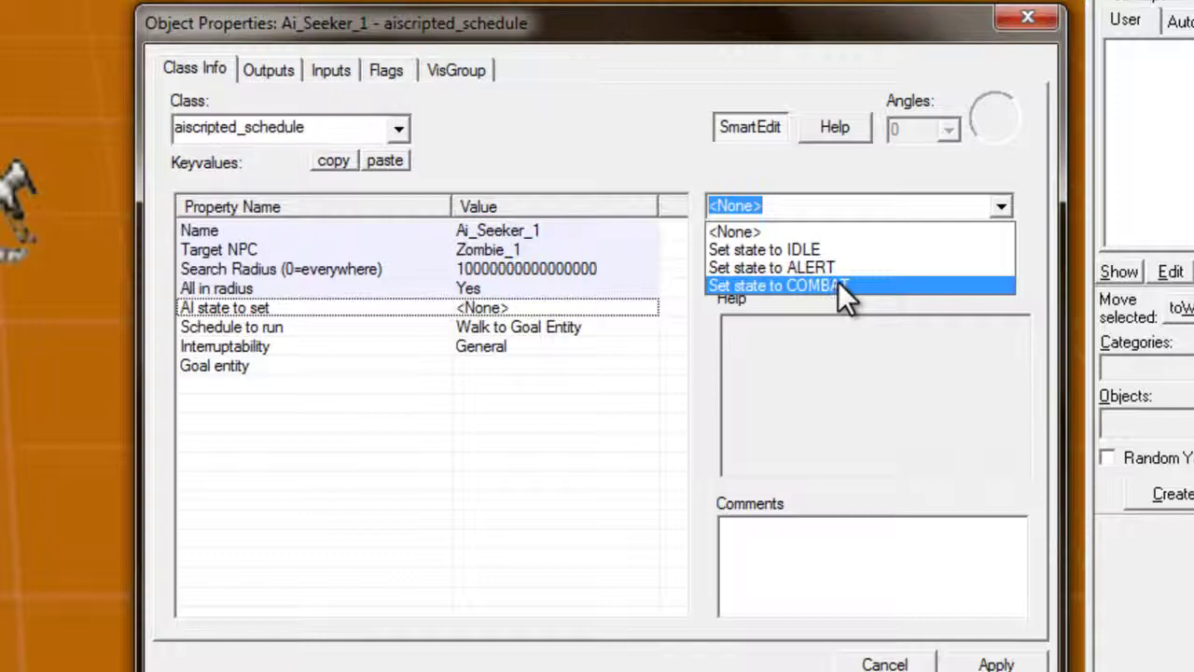
click(835, 285)
click(560, 326)
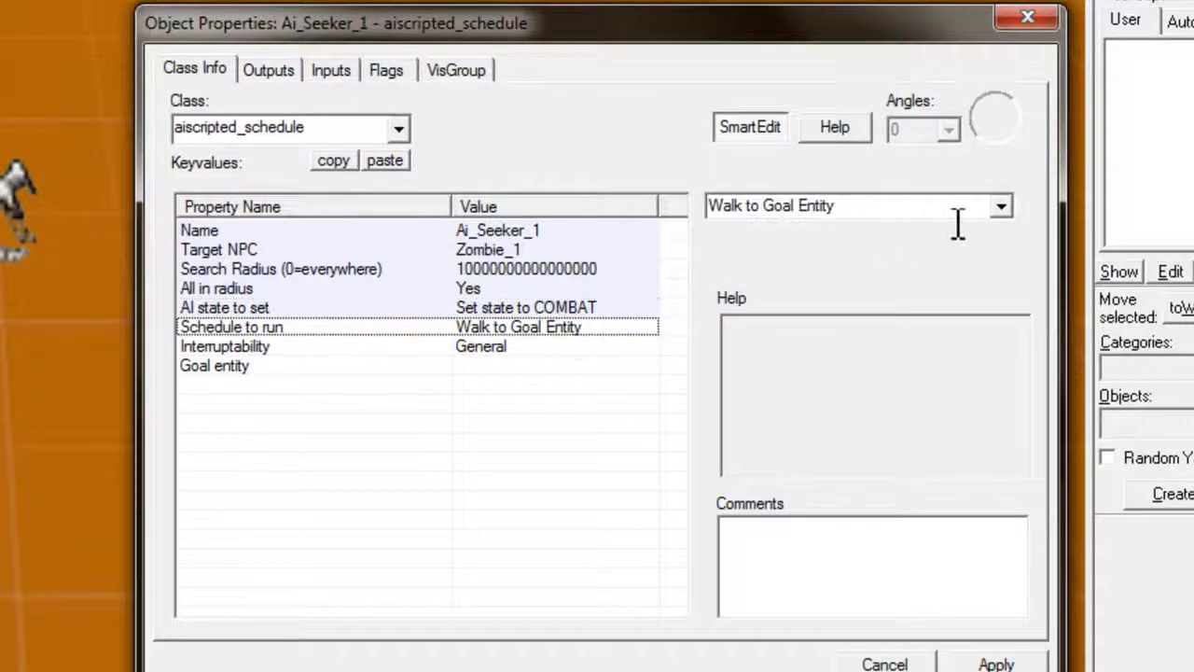
click(999, 206)
click(794, 268)
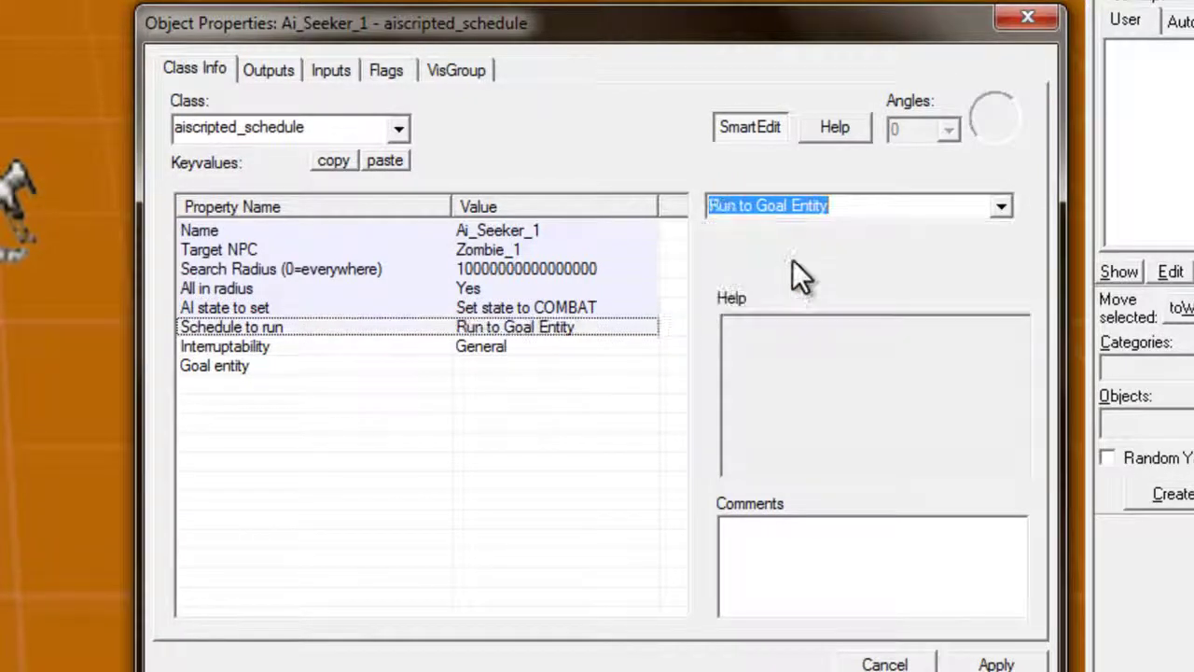
click(584, 348)
click(996, 207)
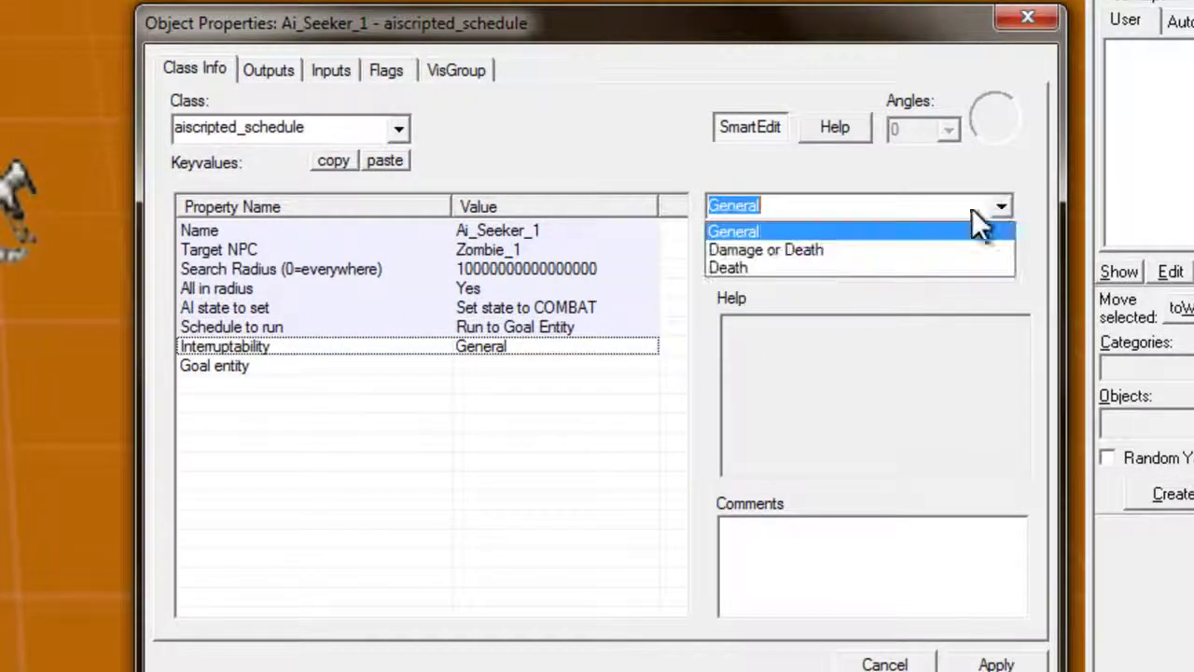
click(813, 267)
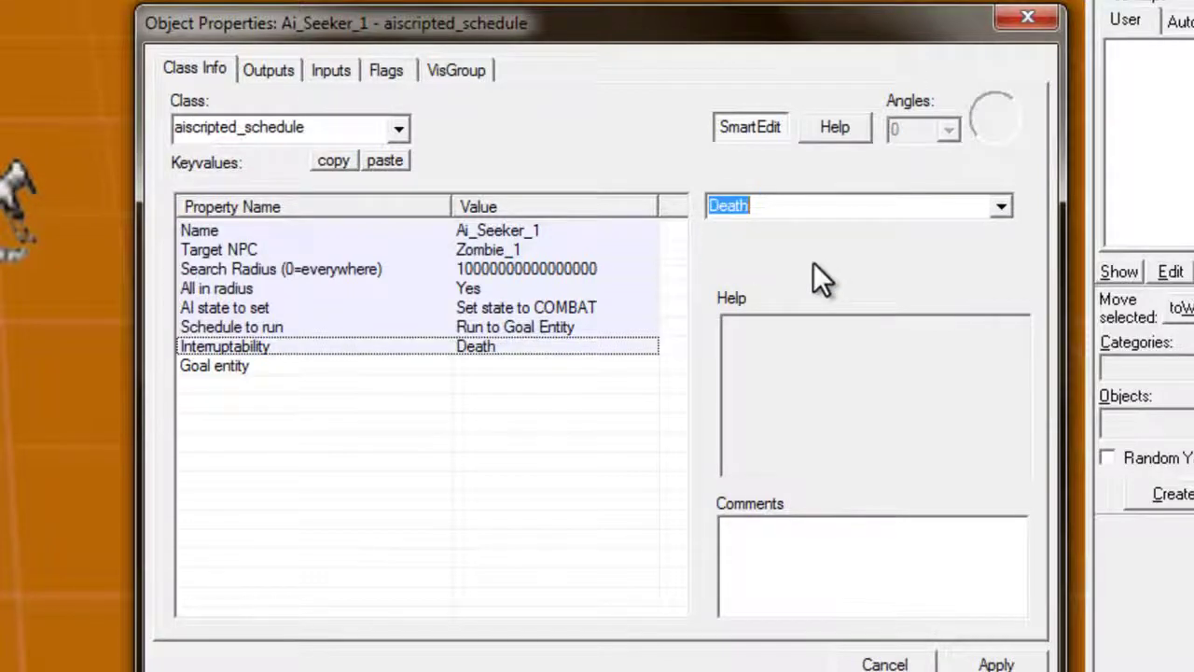
Set the Goal entity to !player
click(476, 368)
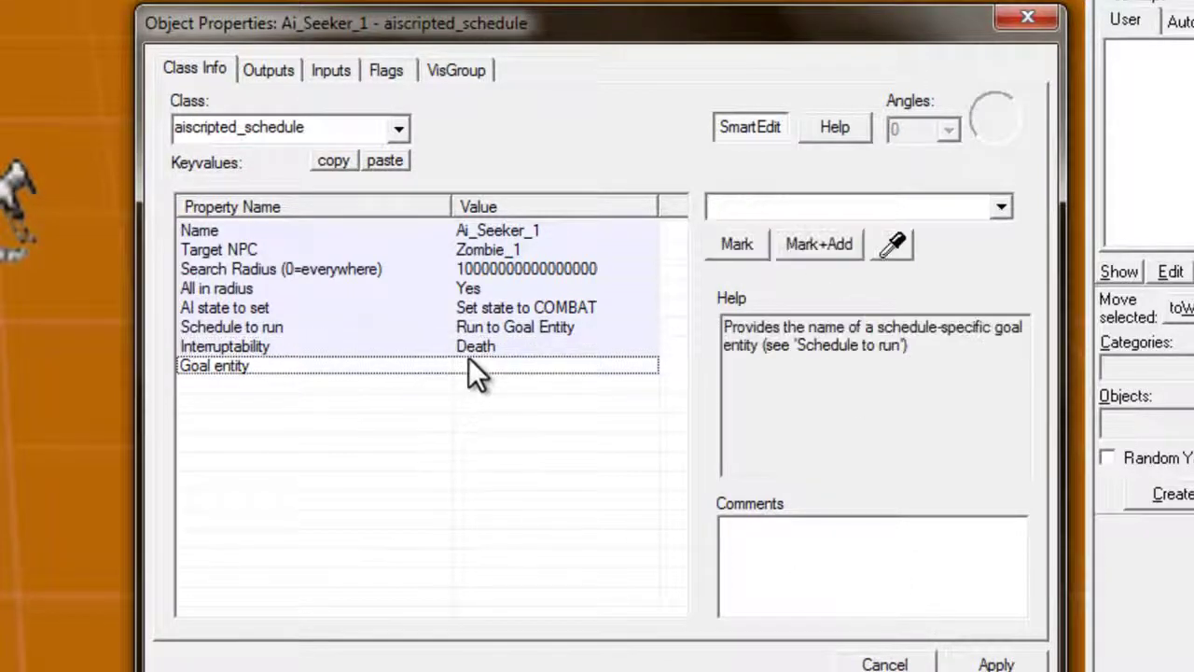
click(745, 203)
text(!)
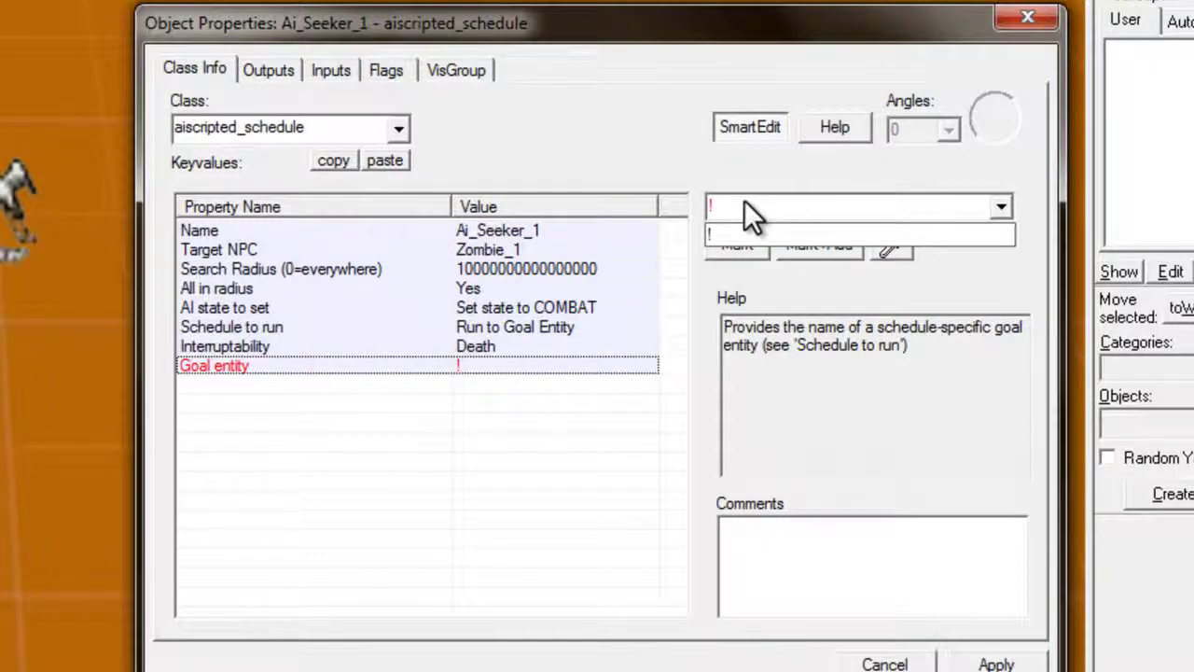
text(player)
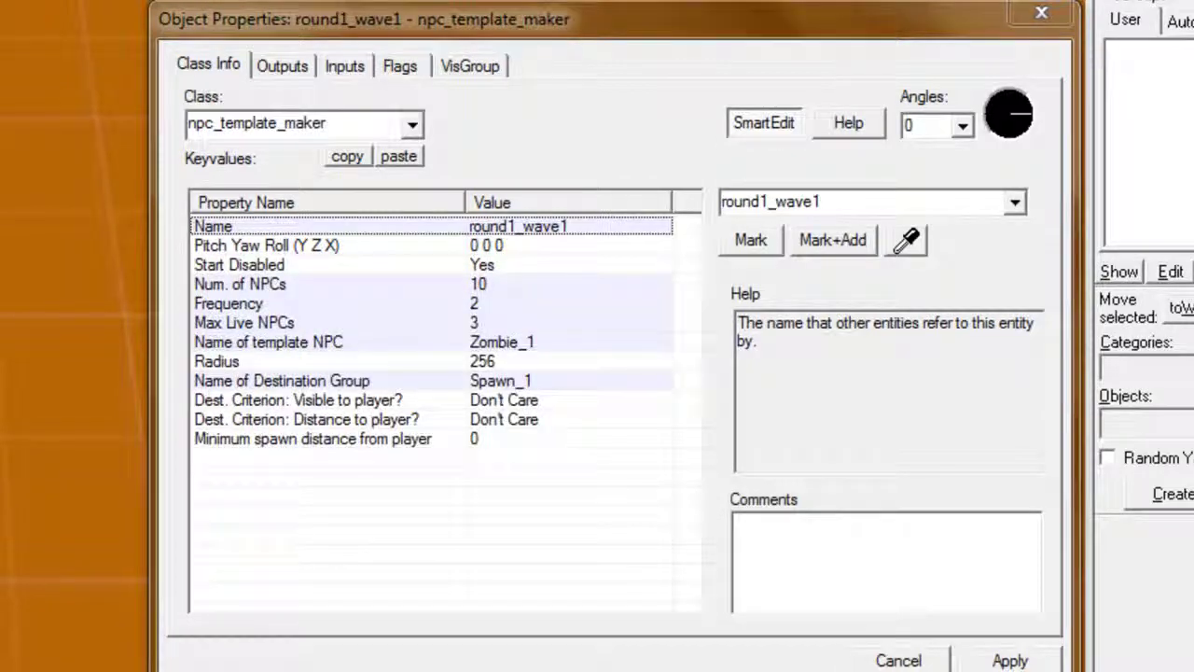
Add an OnSpawnNPC output on round1_wave1 firing StartSchedule on Ai_Seeker_1
click(291, 69)
click(357, 597)
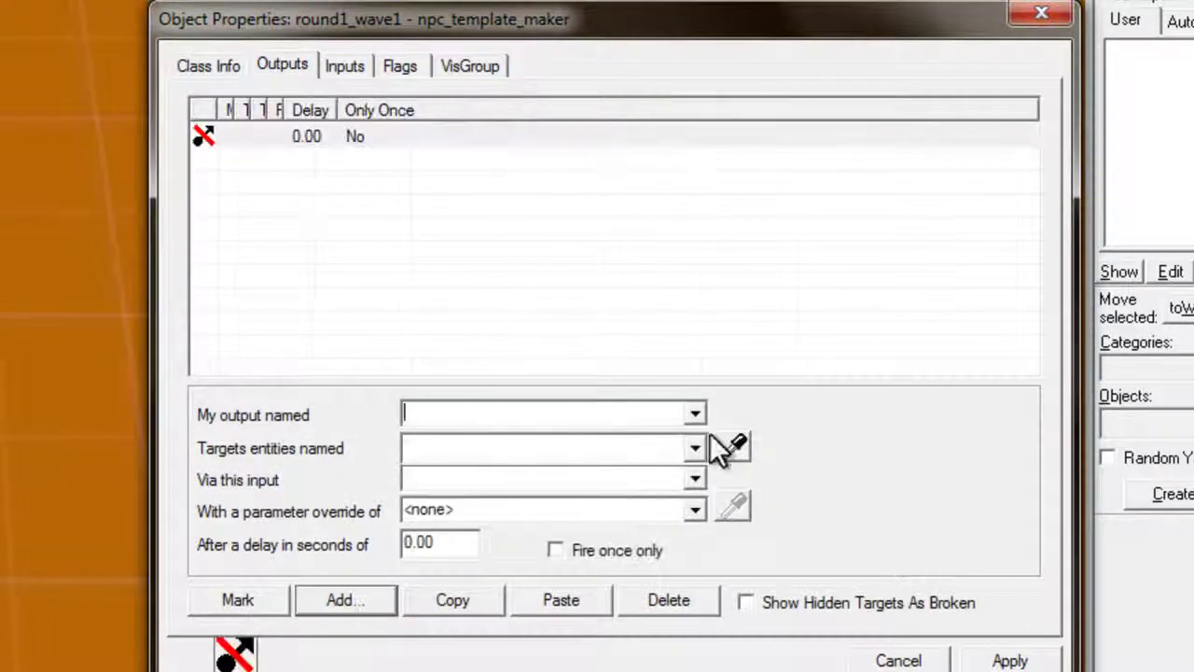
click(696, 414)
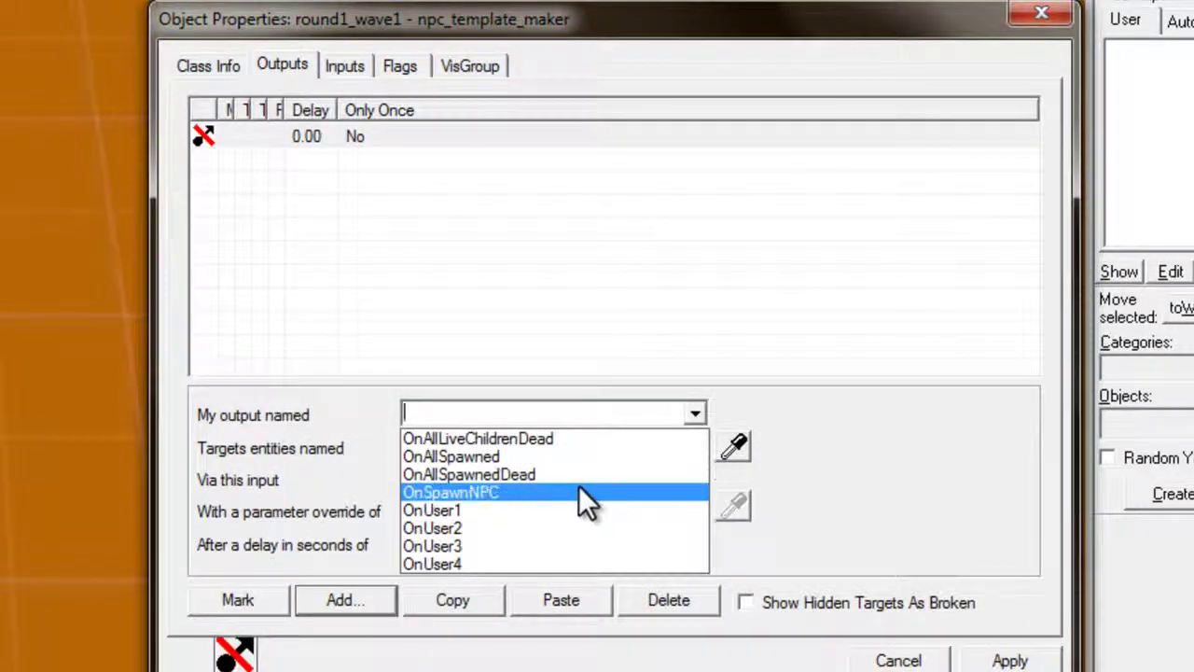
click(579, 491)
click(695, 448)
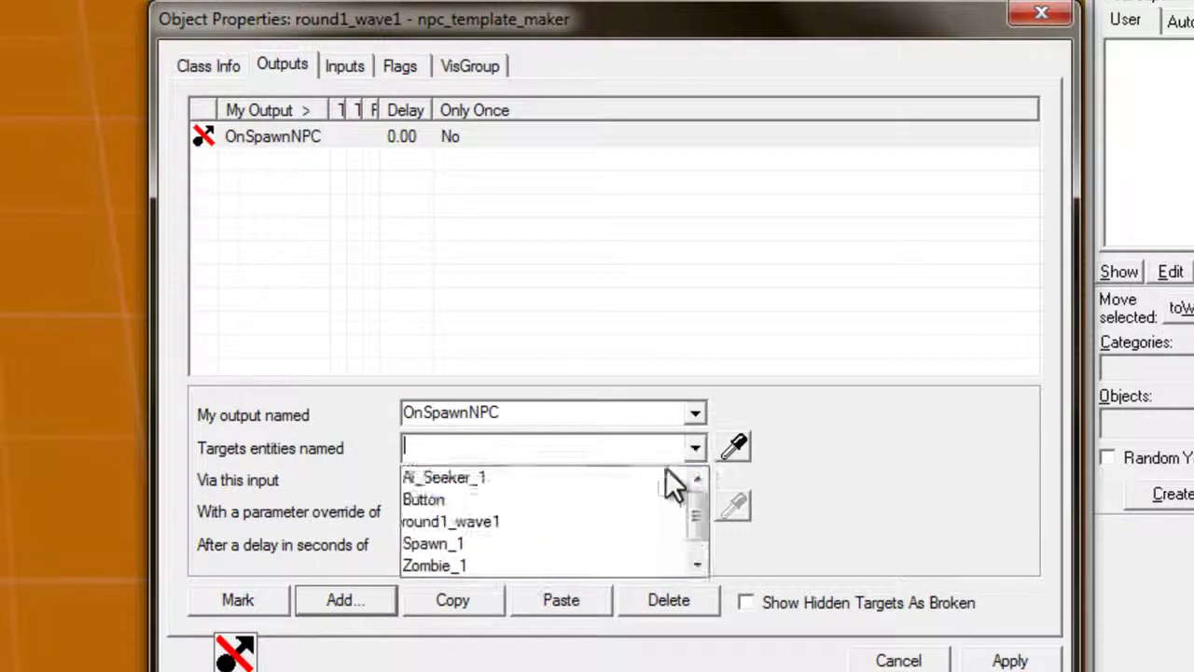
click(734, 447)
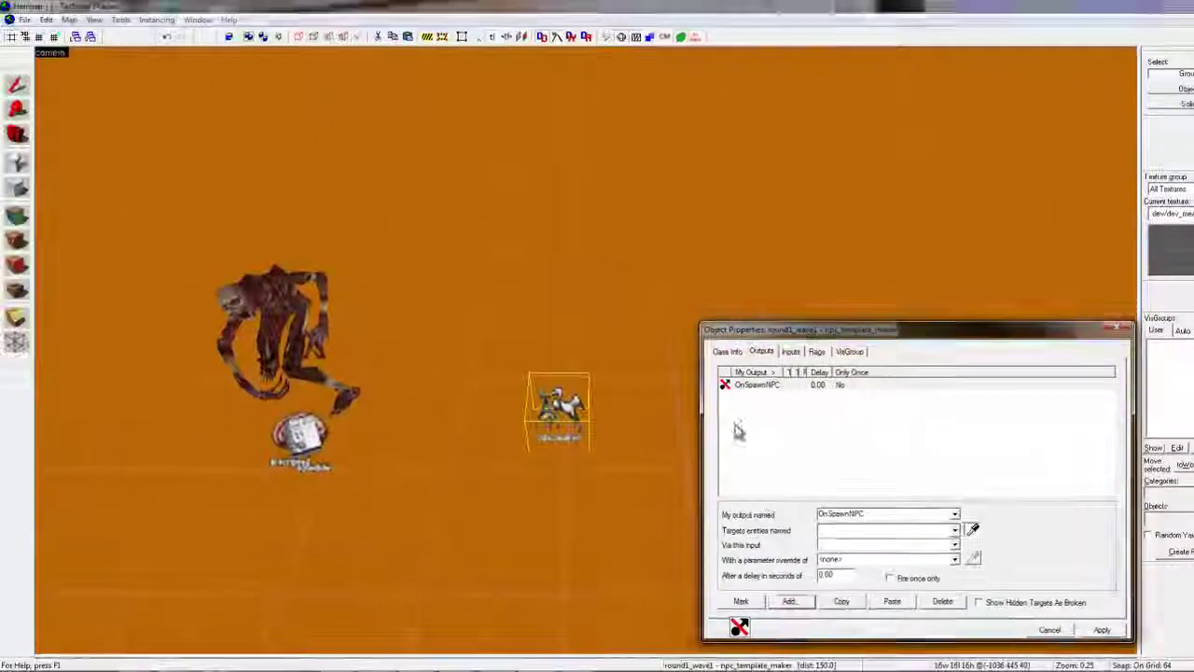
click(308, 427)
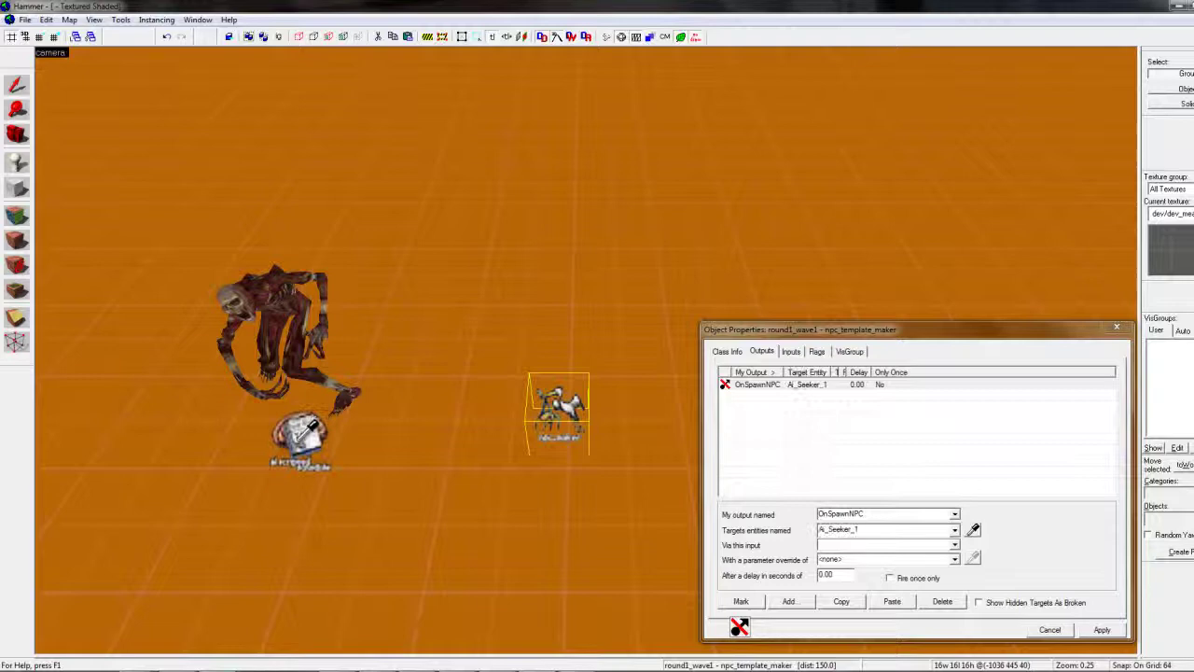
click(954, 545)
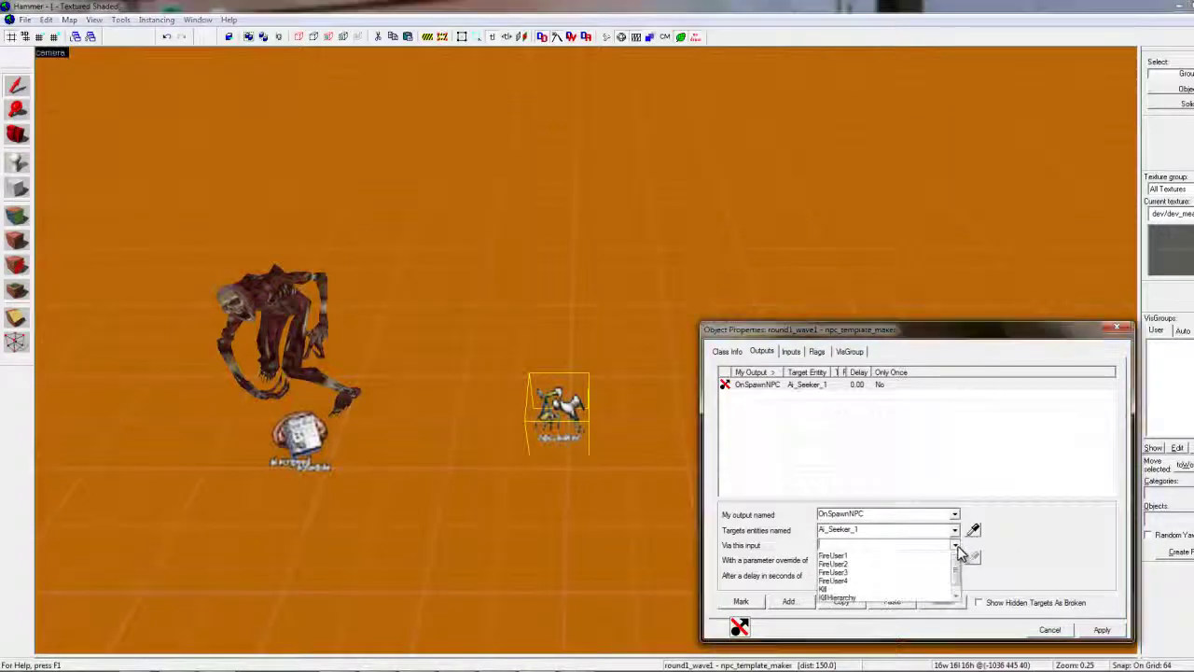
click(856, 607)
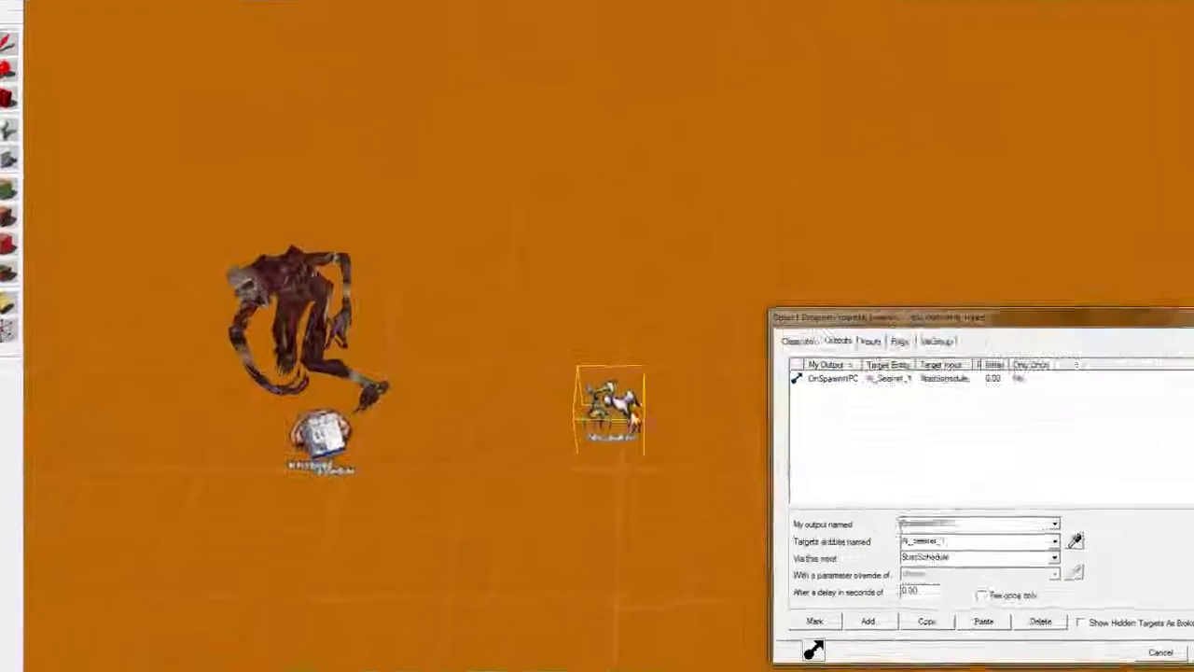
Inspect the button block, round1_wave1, Ai_Seeker_1 and the zombie in the 3D view
scroll(472, 333, down, 5)
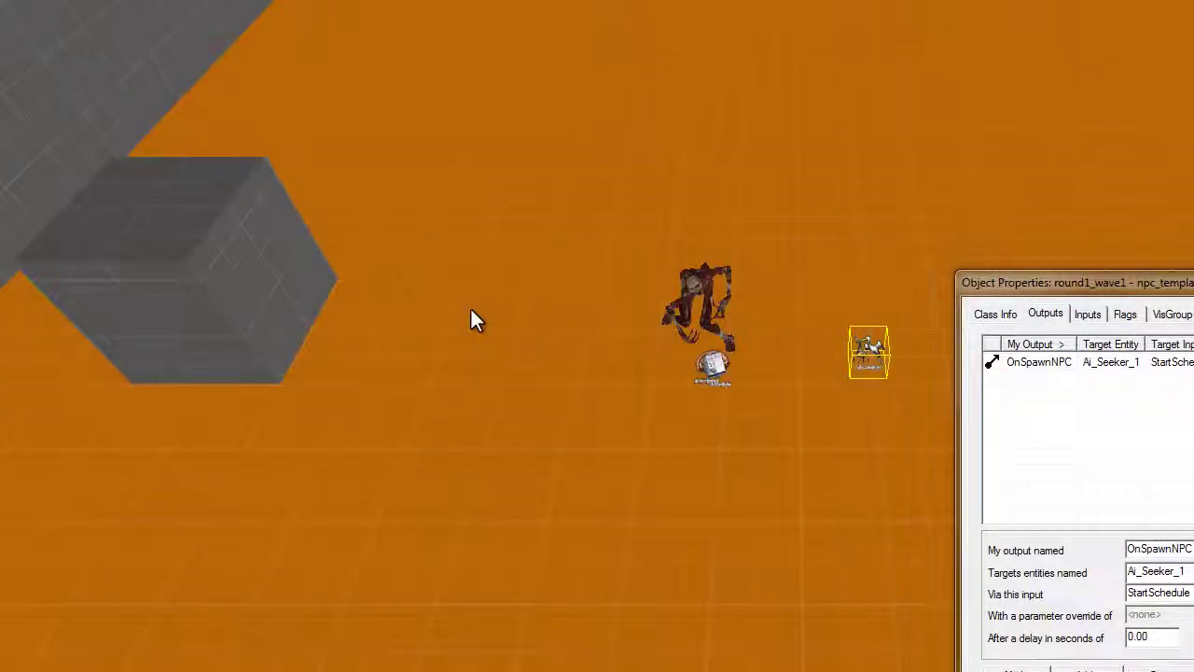
key(a)
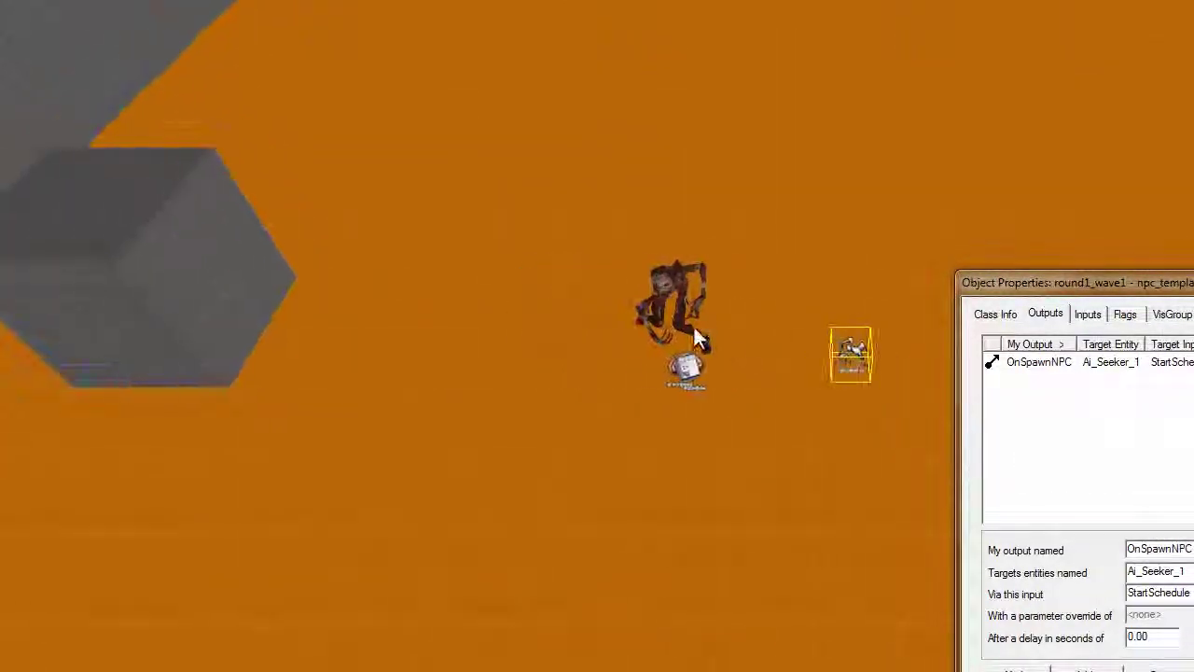
click(232, 275)
key(d)
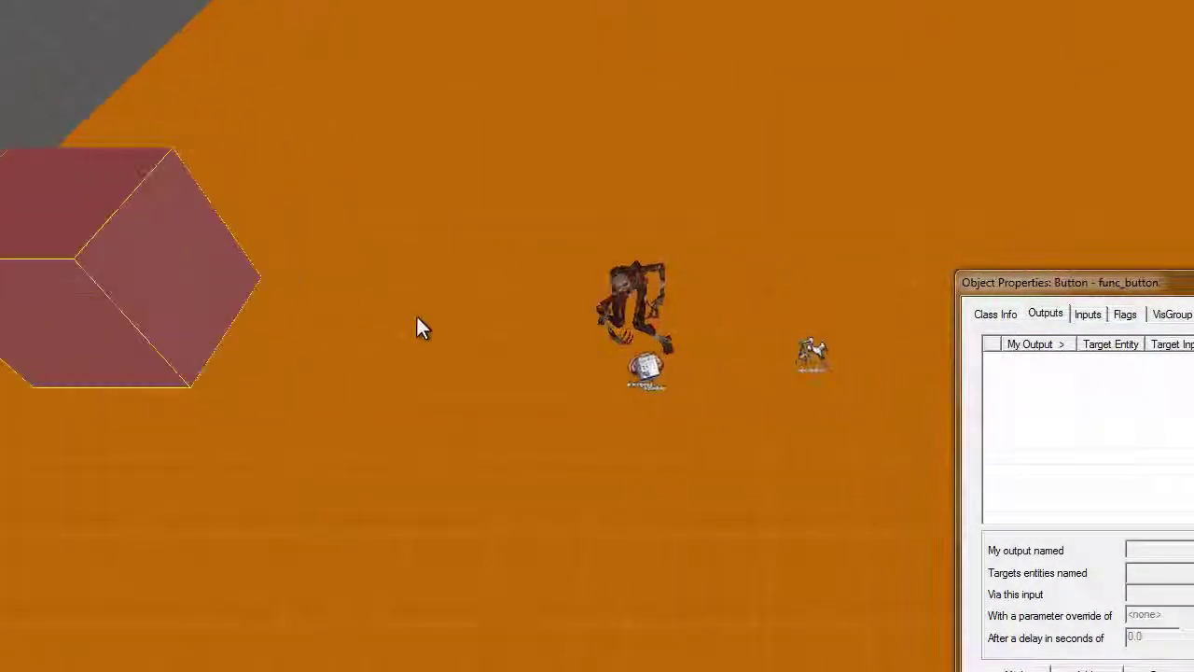
click(688, 372)
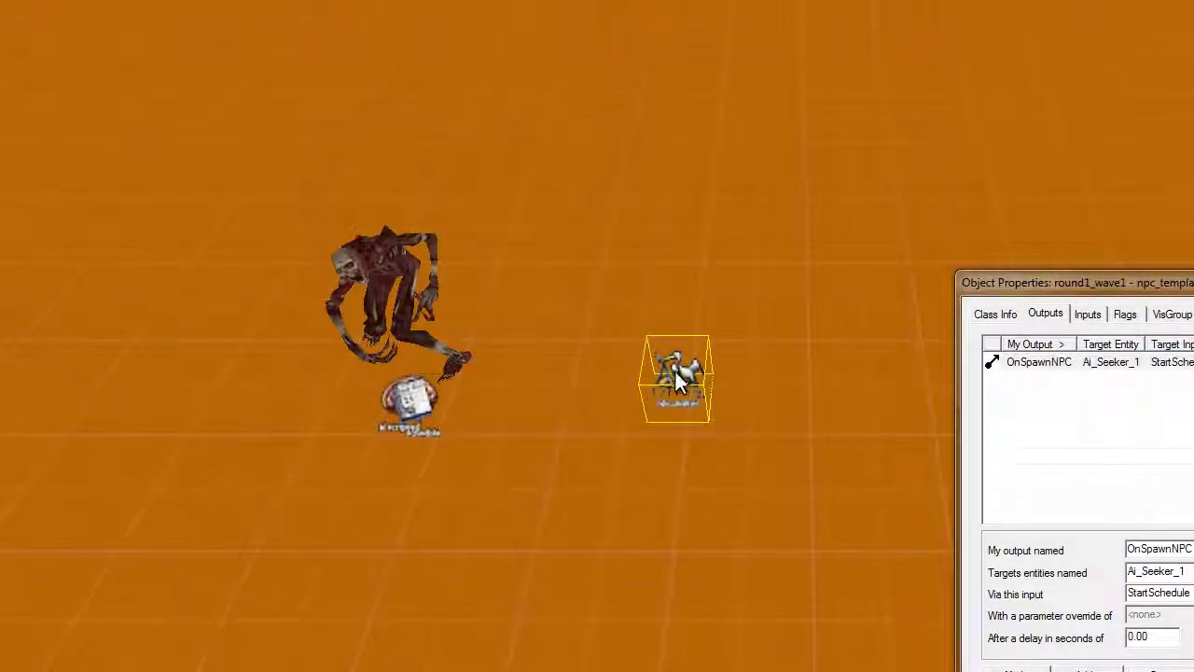
key(w)
click(391, 433)
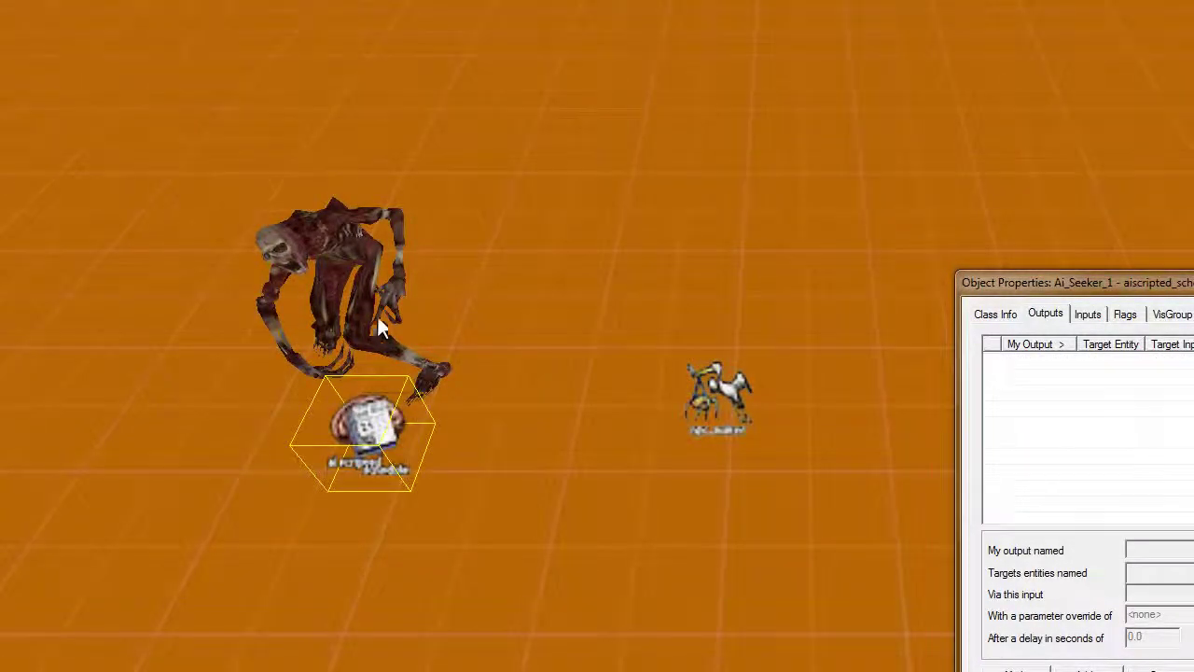
click(350, 259)
Reselect round1_wave1 and review its OnSpawnNPC output settings
key(s)
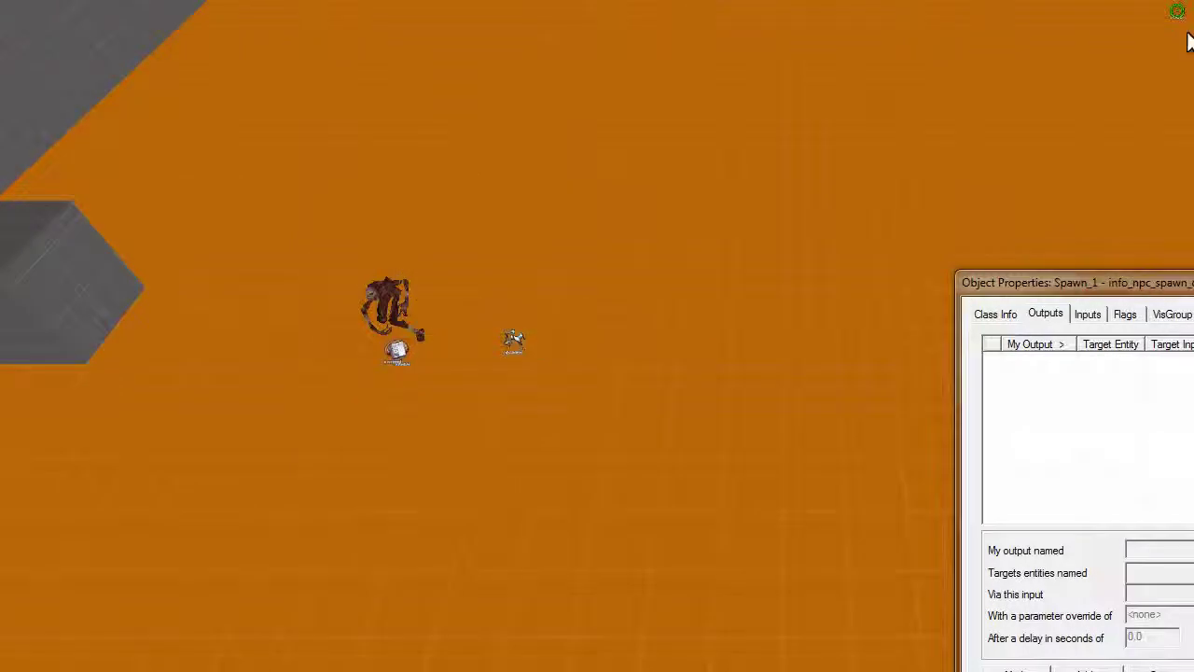
key(w)
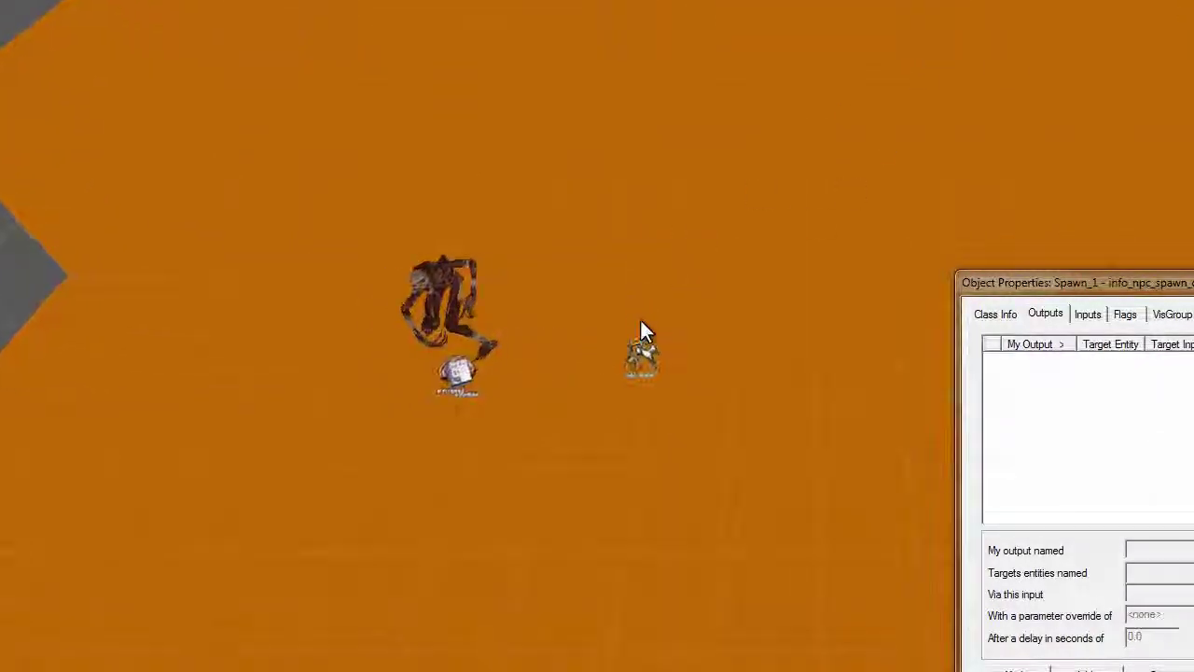
key(a)
click(713, 373)
key(d)
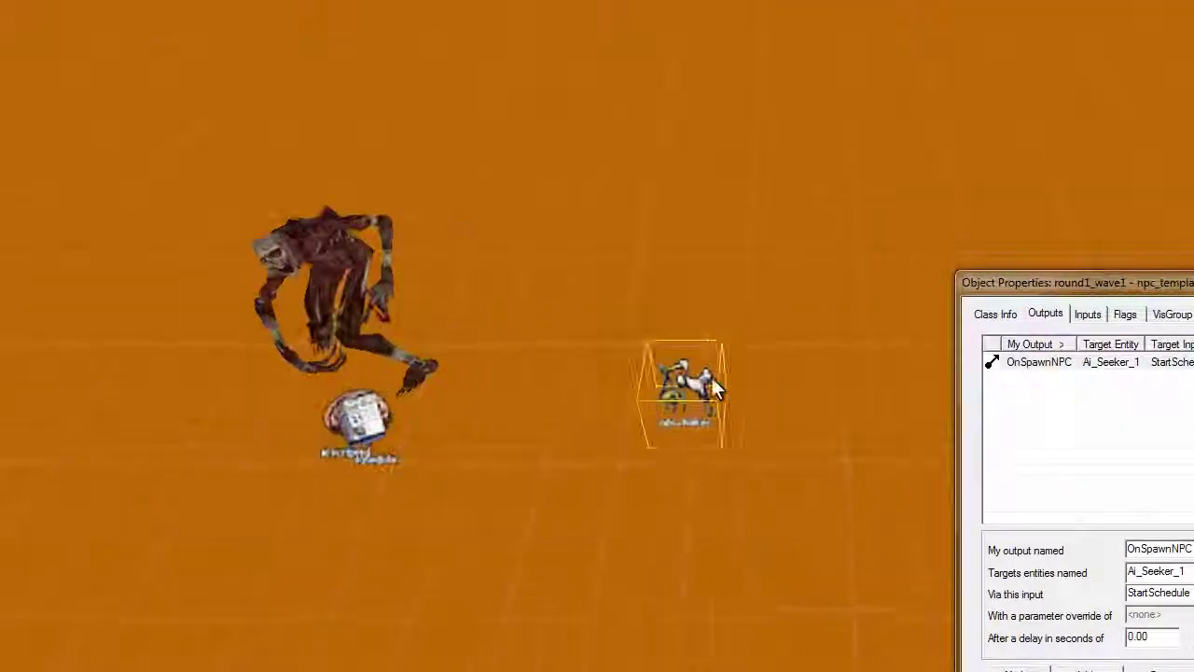
key(s)
click(1063, 363)
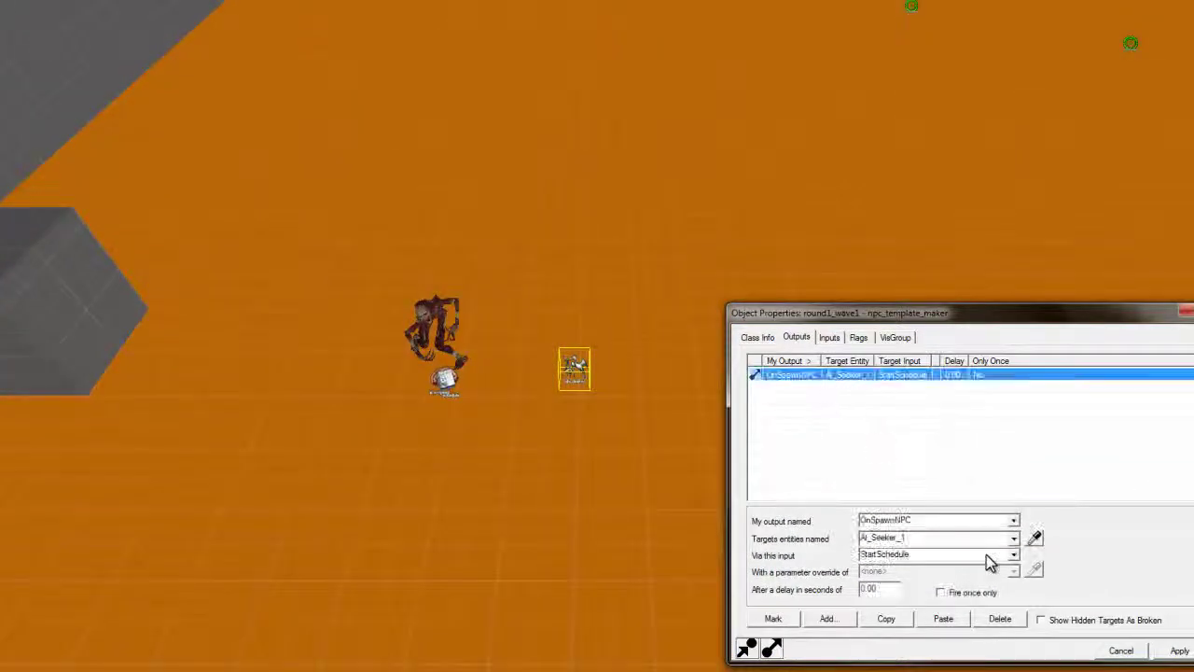
Replace the button's old output with an OnPressed output firing Enable on round1_wave1
key(Delete)
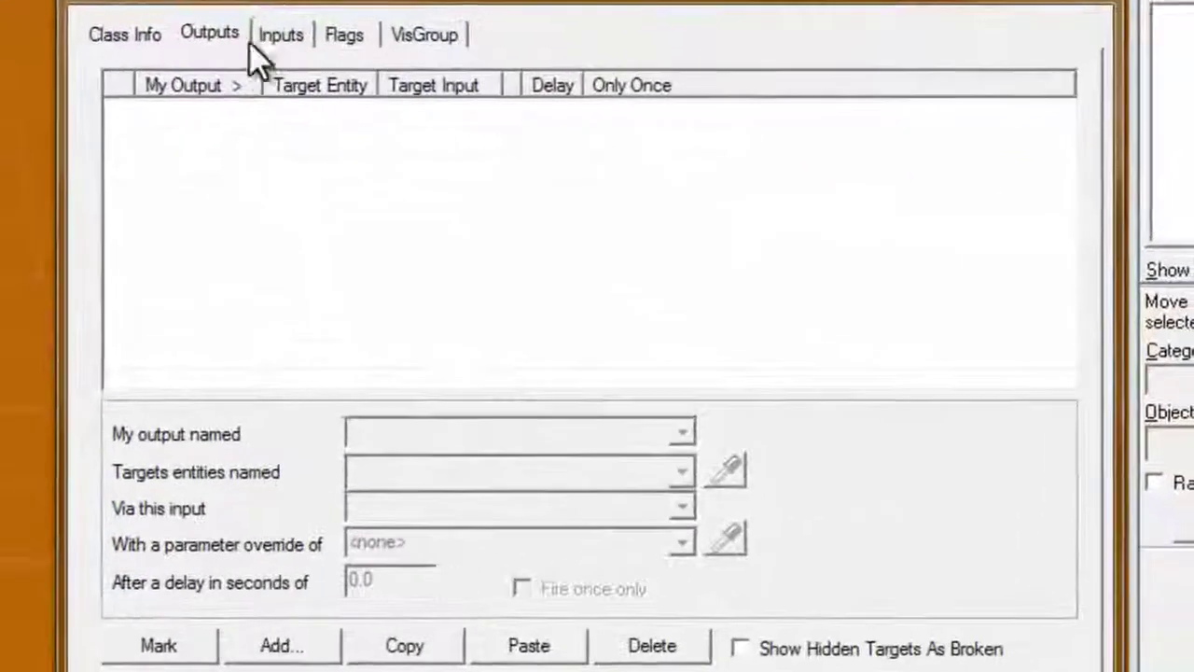
click(826, 618)
click(674, 431)
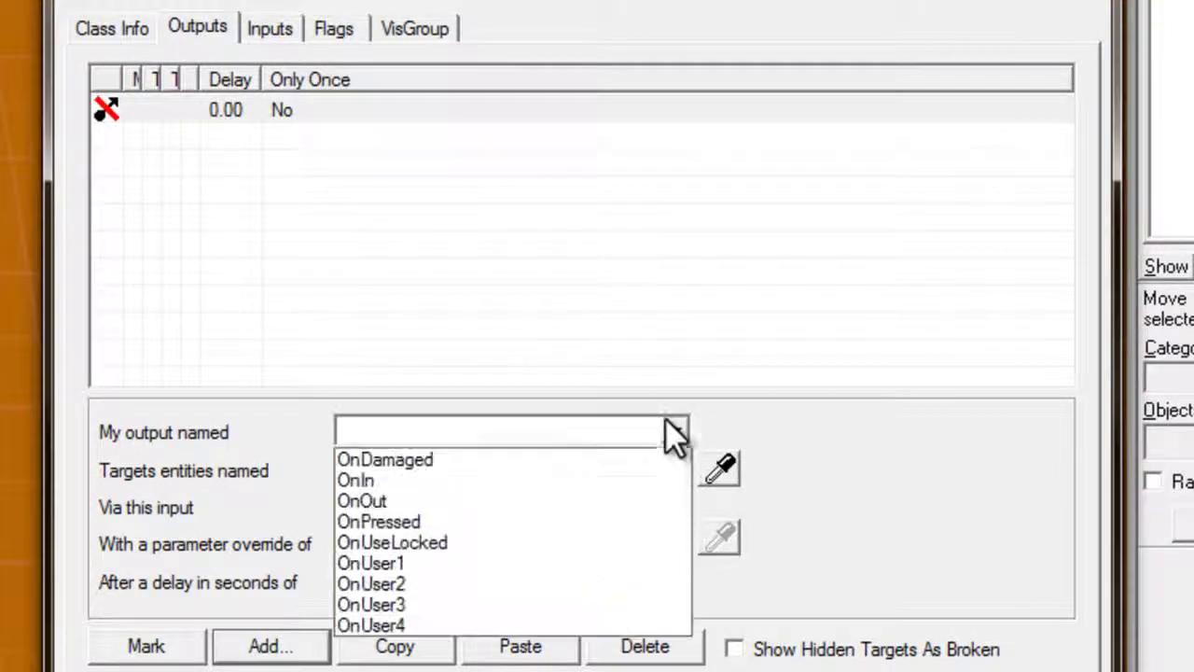
click(524, 523)
click(724, 474)
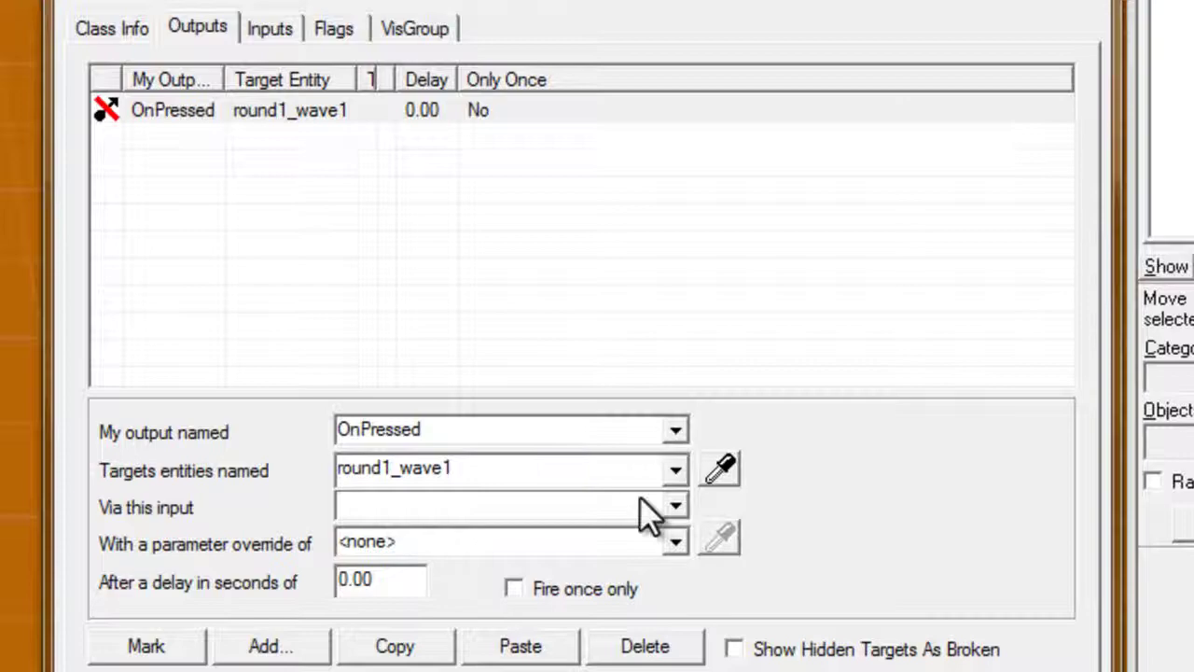
click(668, 507)
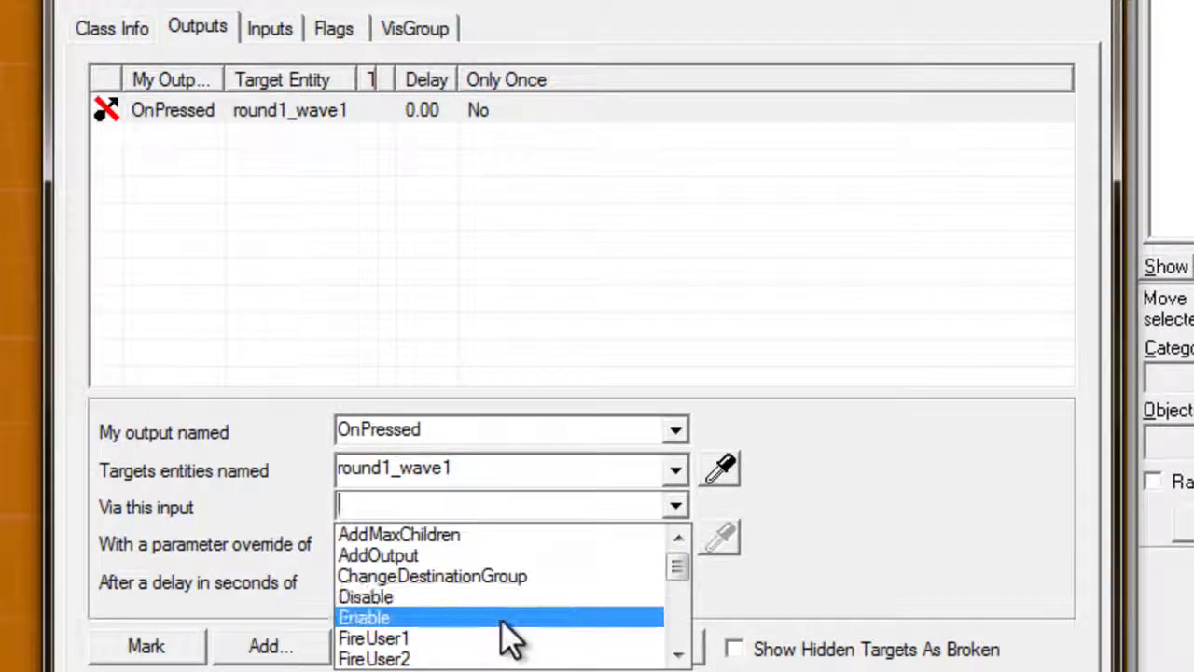
click(503, 618)
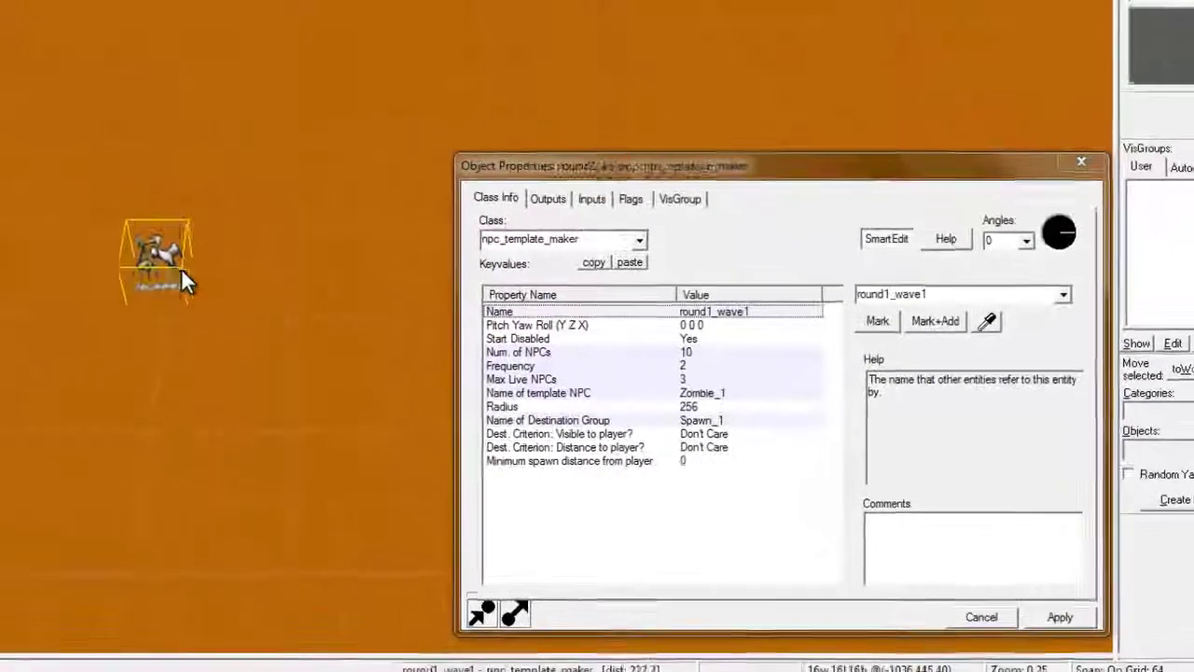
Fly the 3D camera over to the round1_wave1 spawner
key(s)
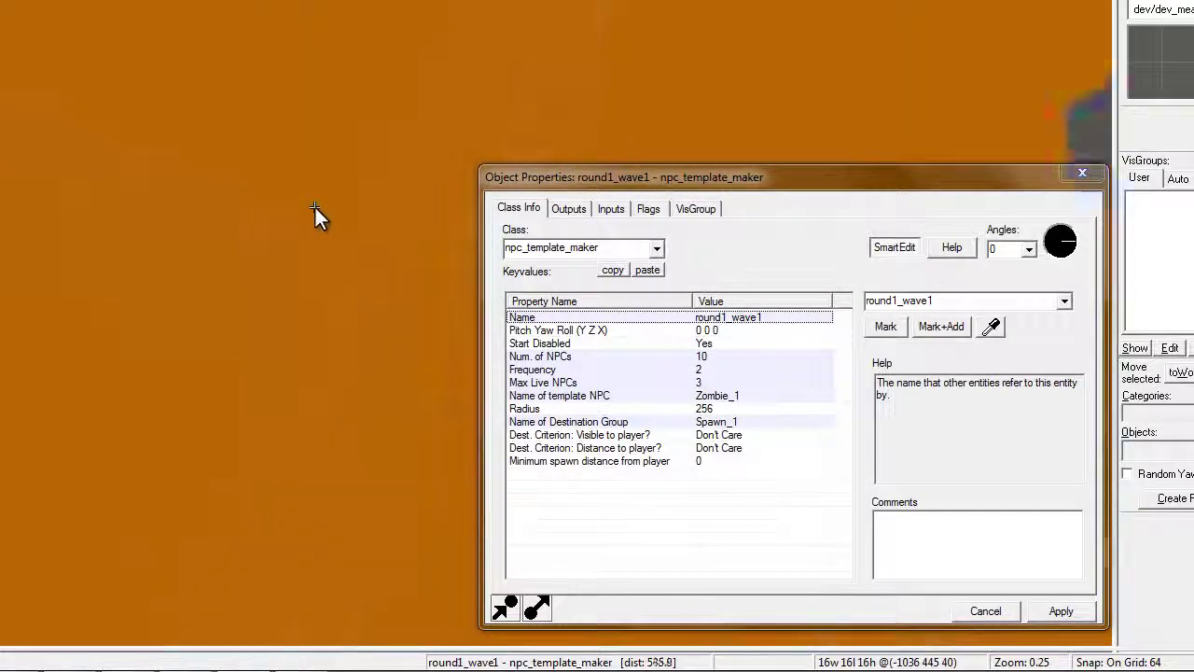
key(w)
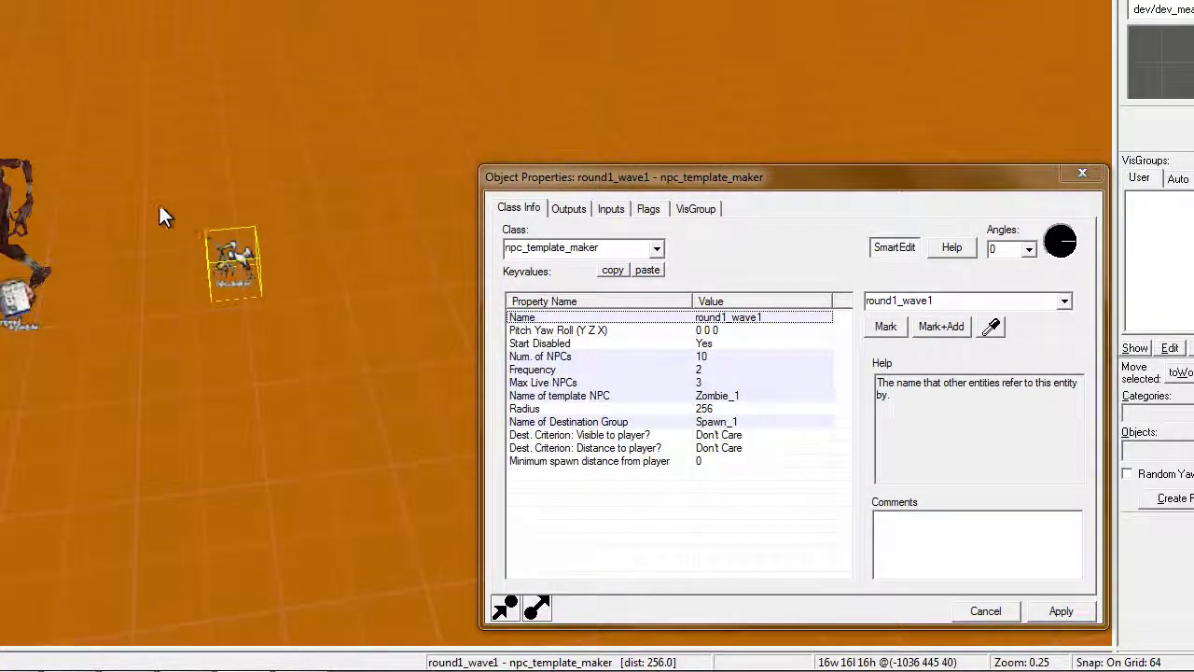
key(s)
key(w)
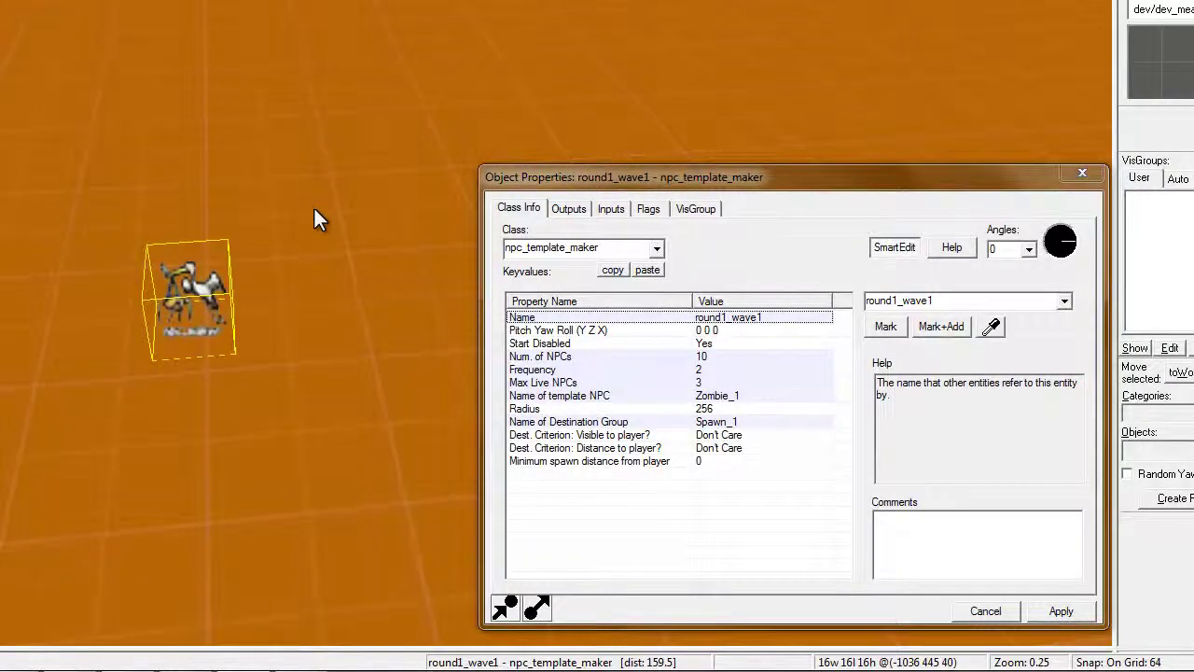
key(s)
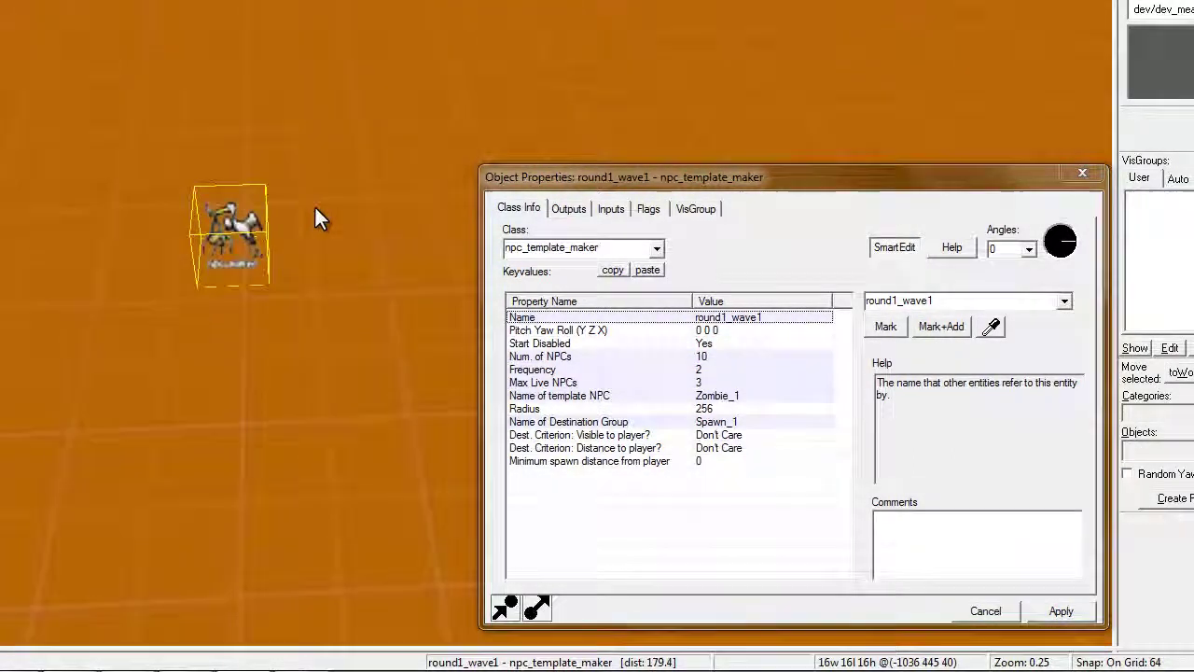
key(w)
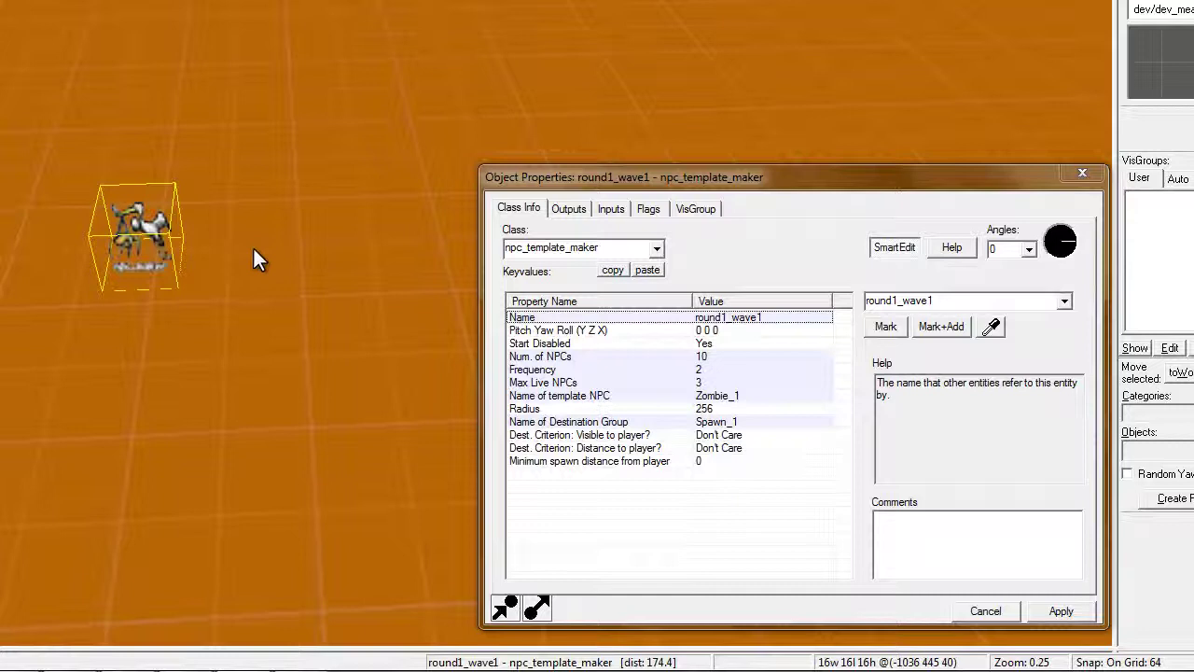
key(Up)
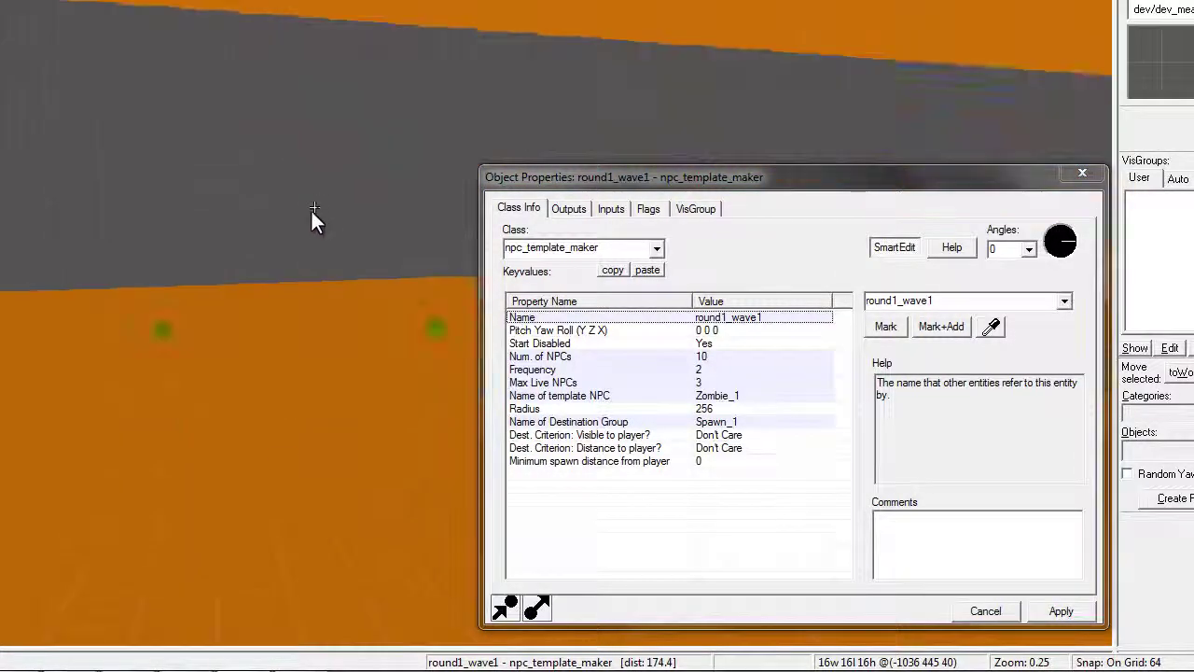
key(Down)
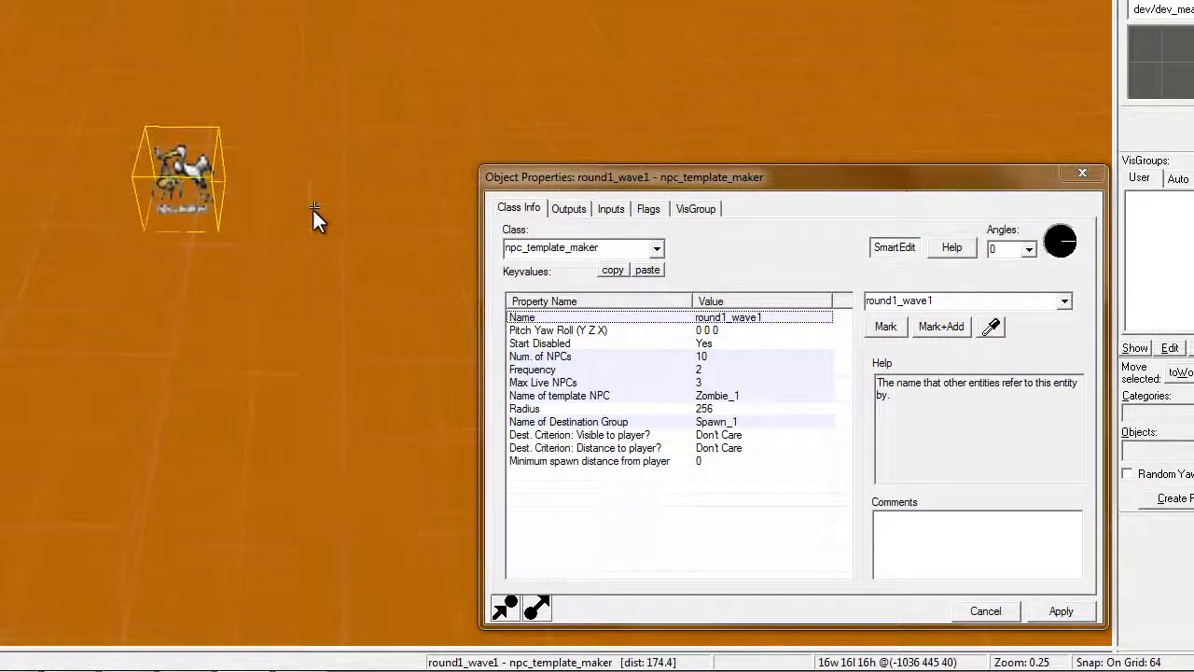
key(d)
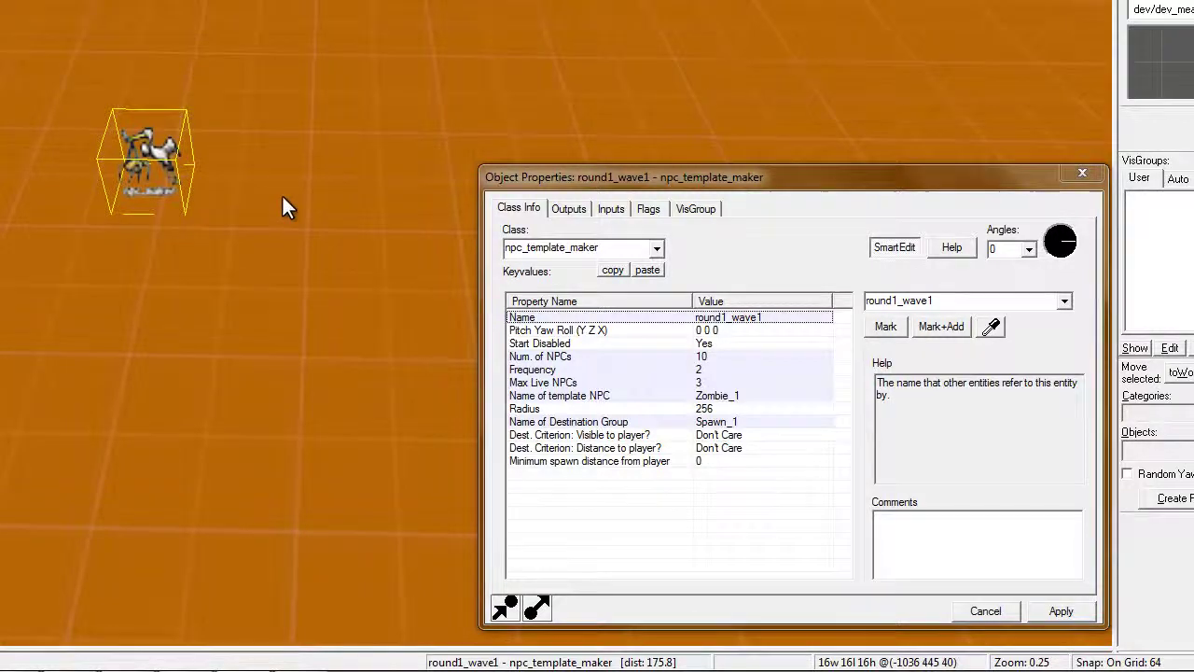
Place a copy of the spawner beside it and rename it round1_wave2
click(282, 196)
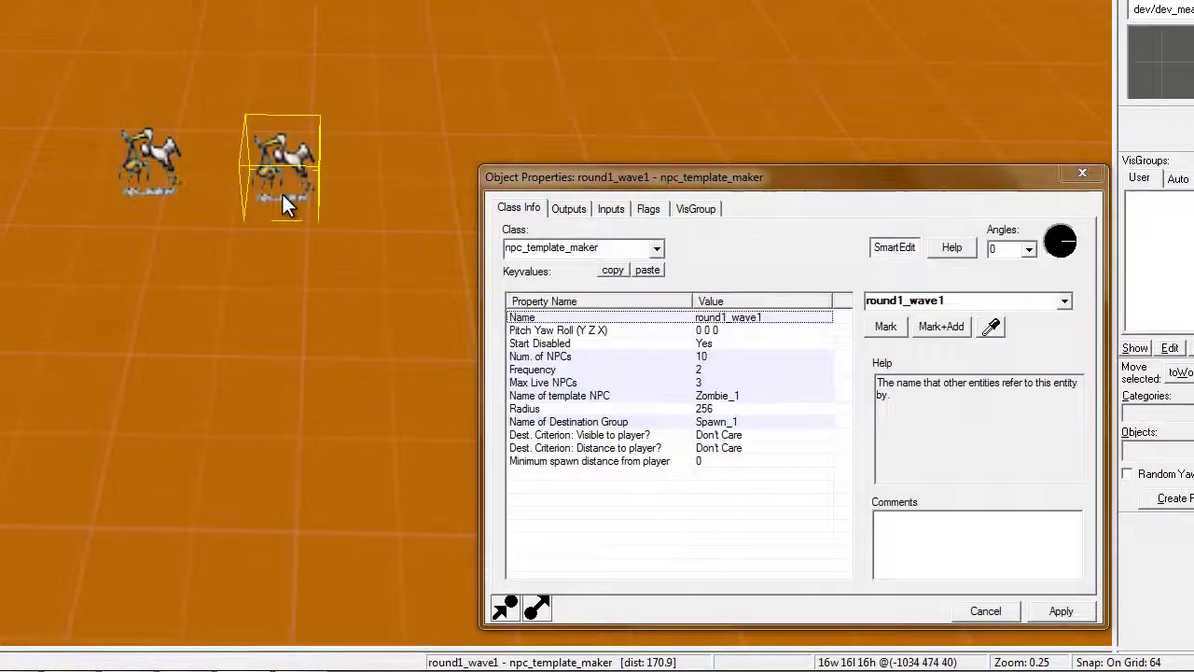
click(956, 306)
key(BackSpace)
text(2)
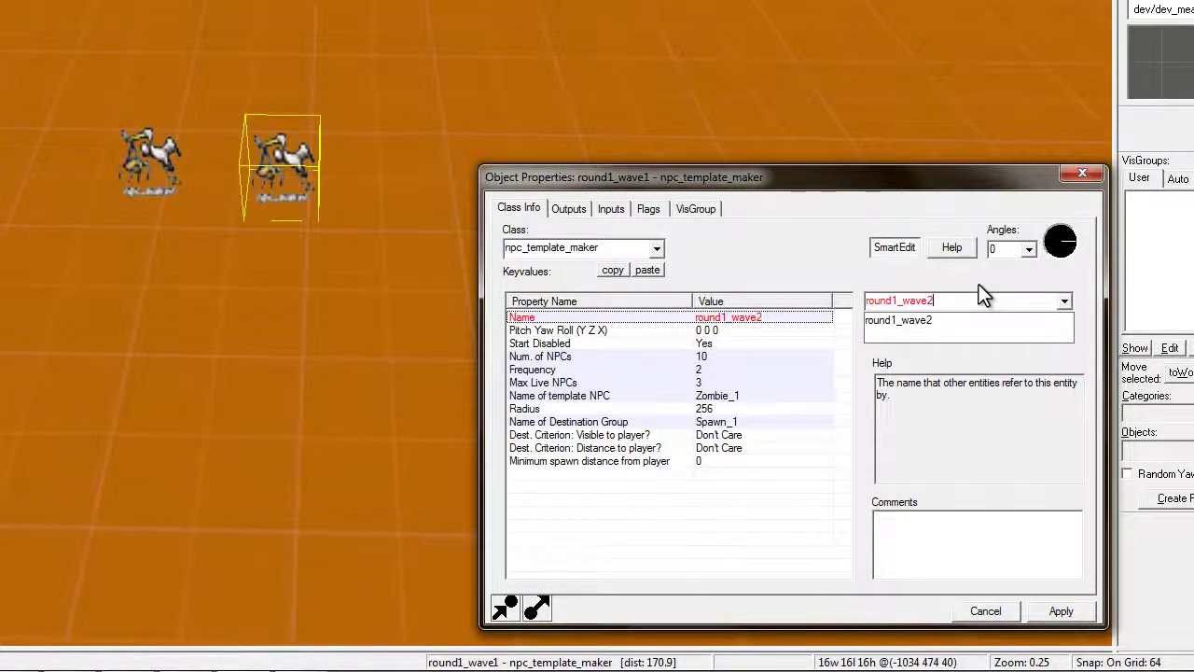
click(1060, 611)
drag(156, 187, 315, 206)
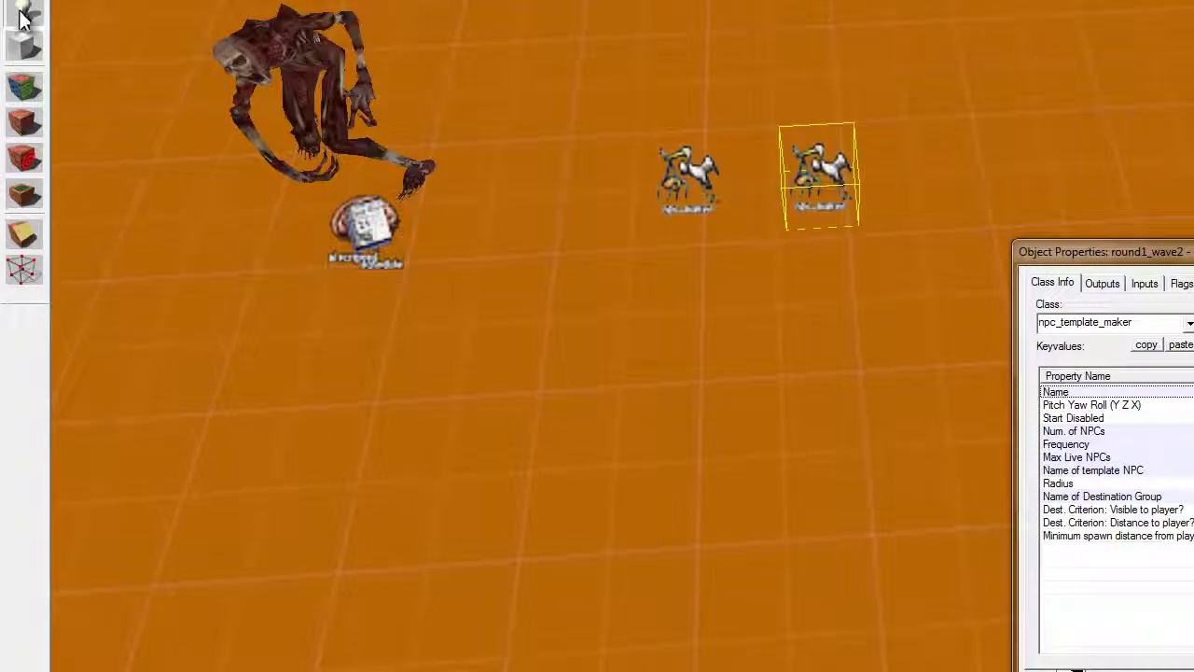
Place a game_text entity with the message text 'Round 1 Wave 1'
click(682, 326)
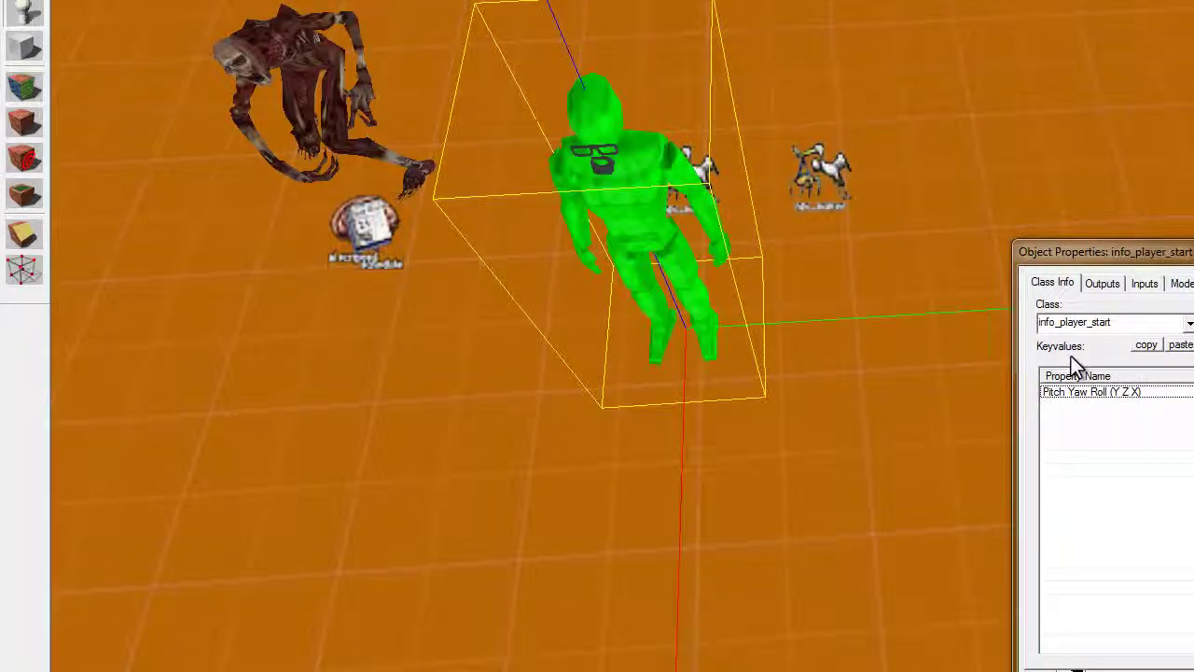
click(1189, 324)
text(game_tex)
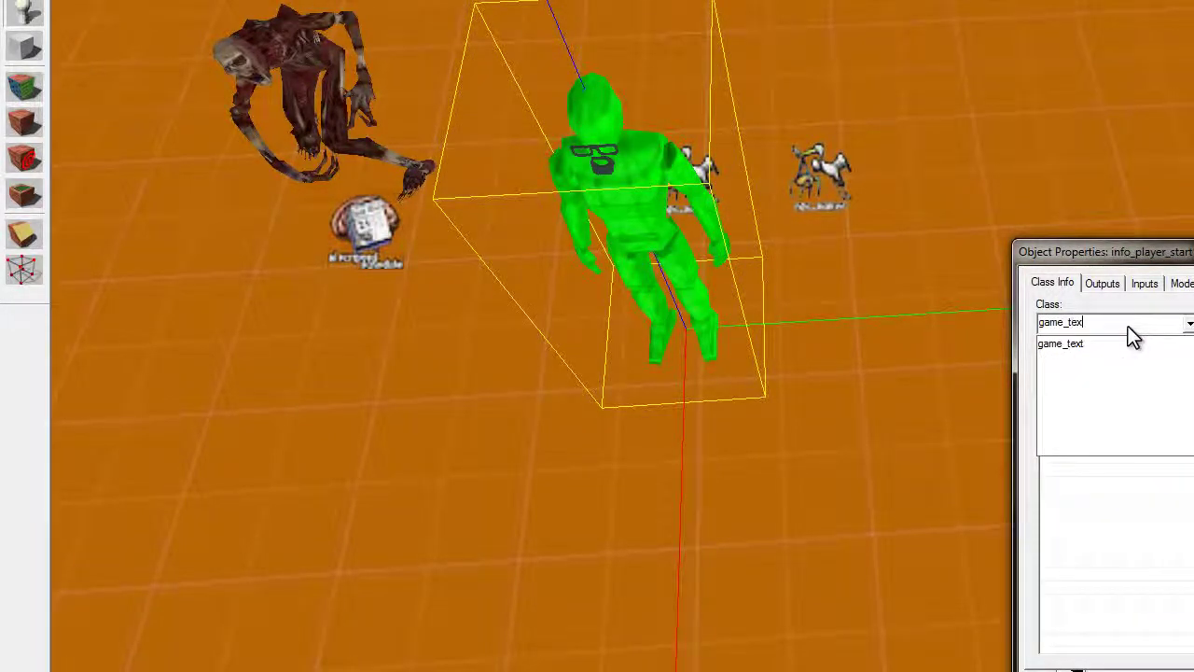
text(t)
key(Return)
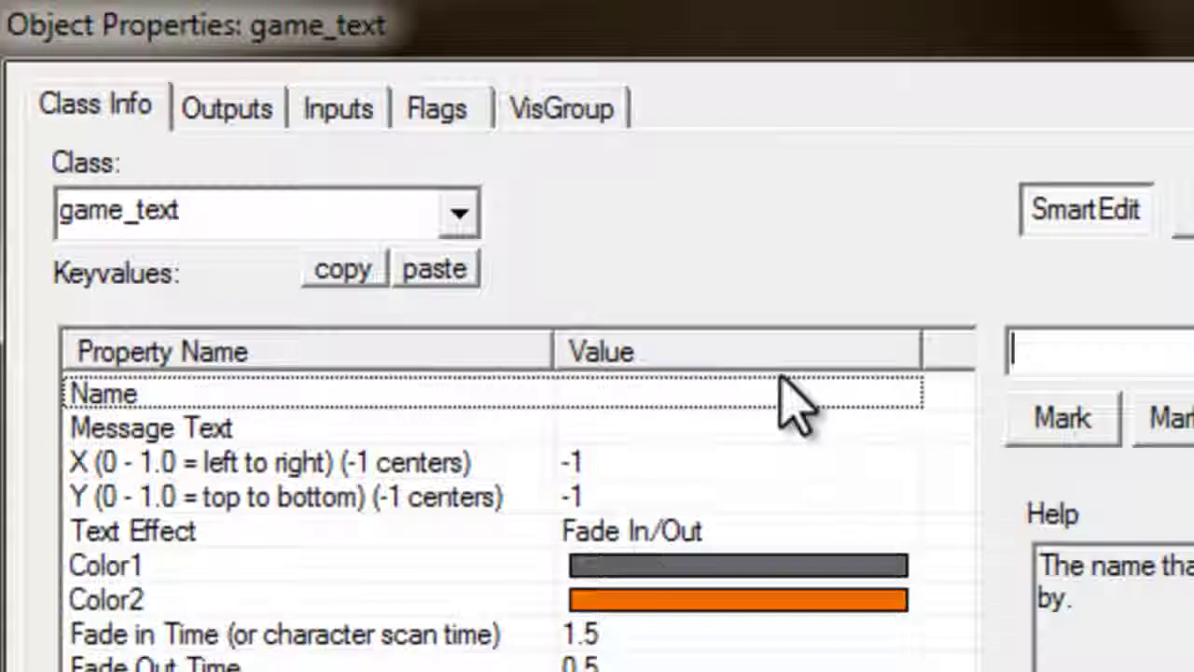
click(816, 462)
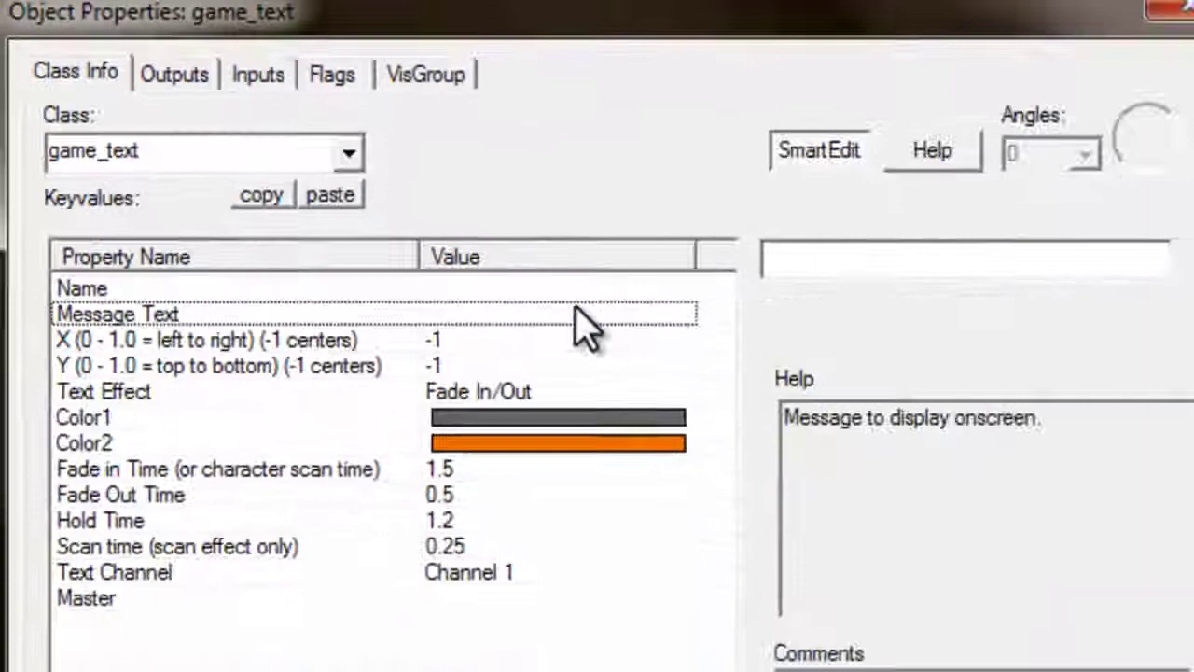
text(Round 1 Wave 1)
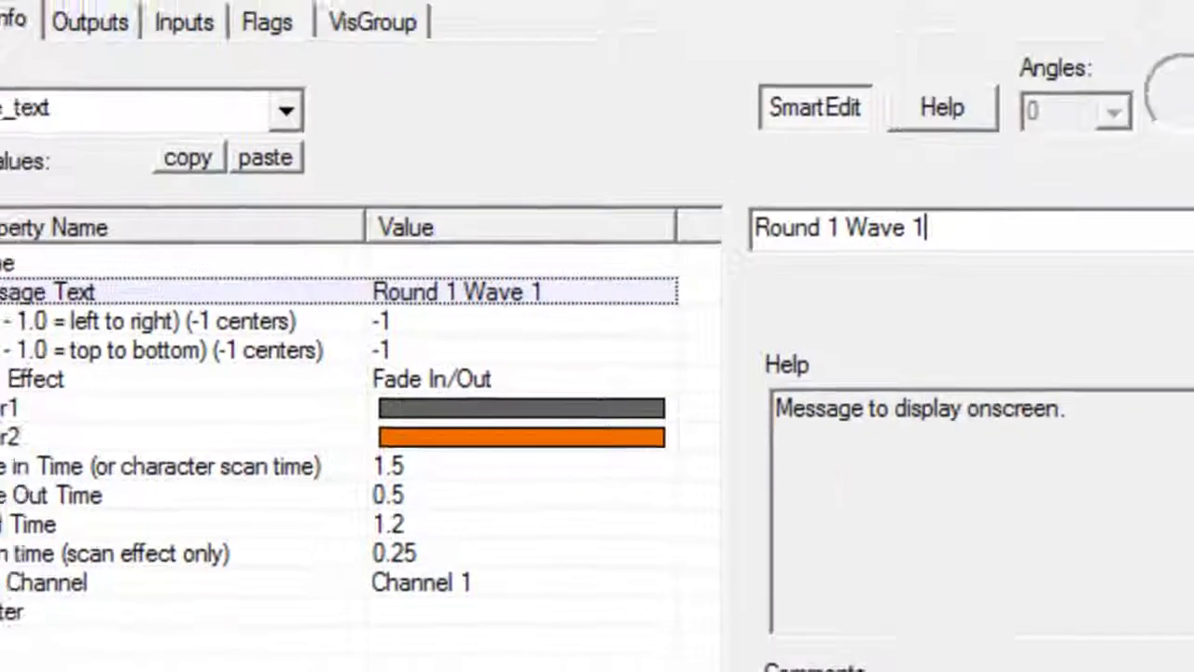
Name the entity text_round1wave1 and set its Hold Time to 5
click(616, 263)
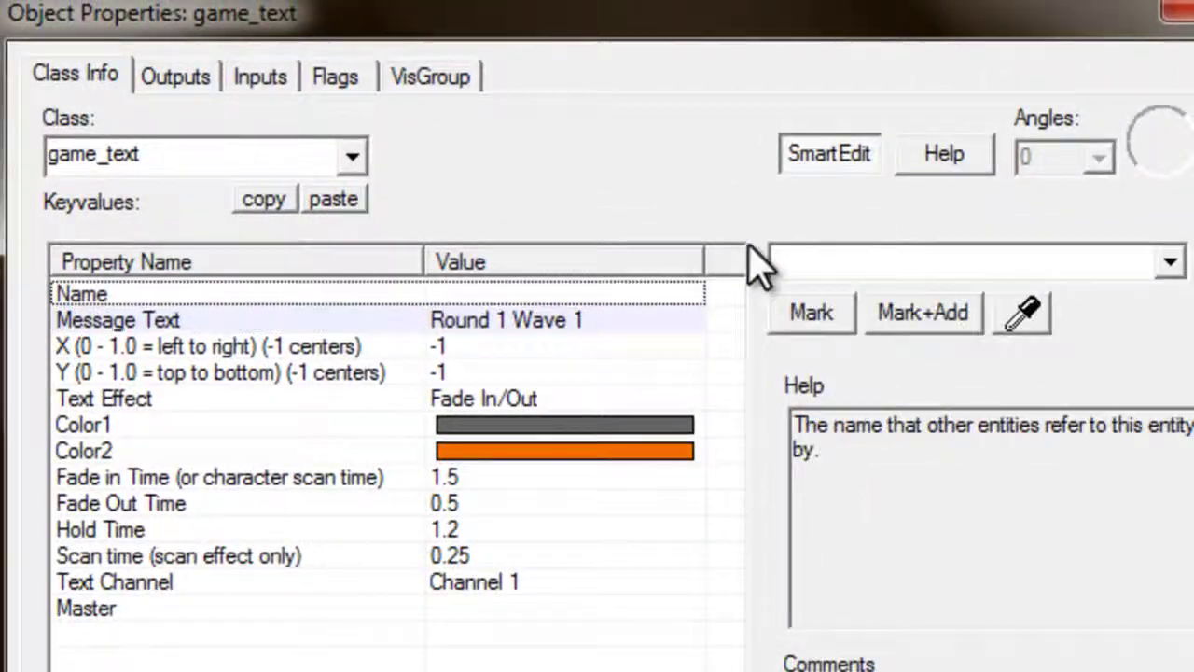
click(812, 260)
text(text_round1wave1)
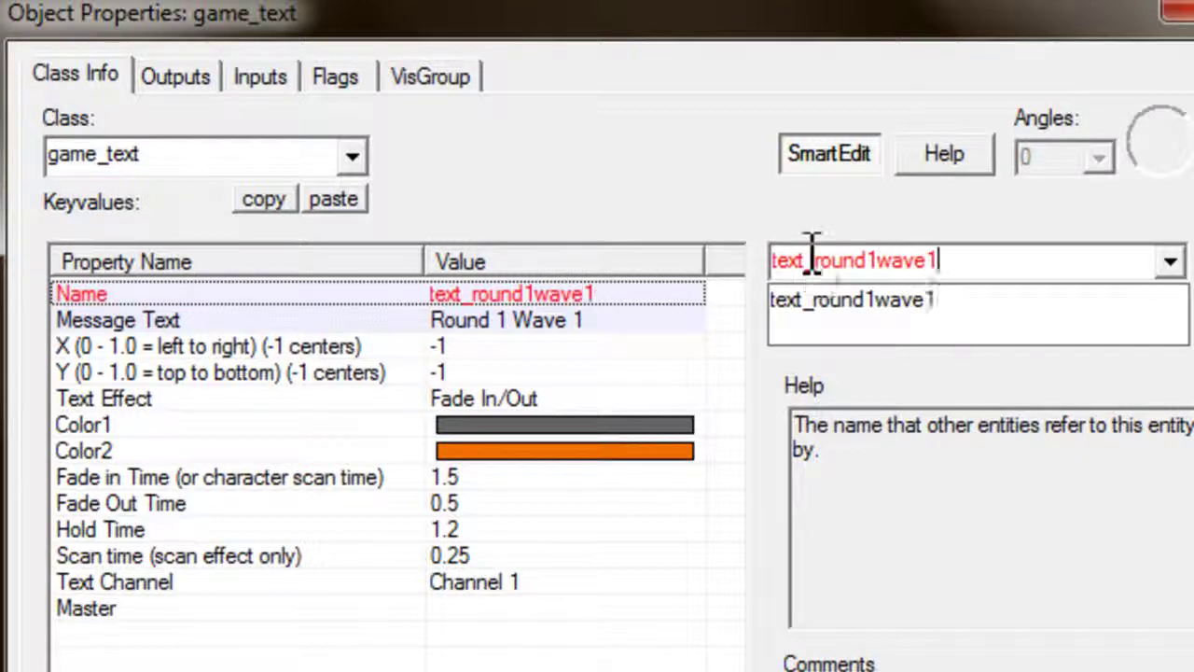
key(Return)
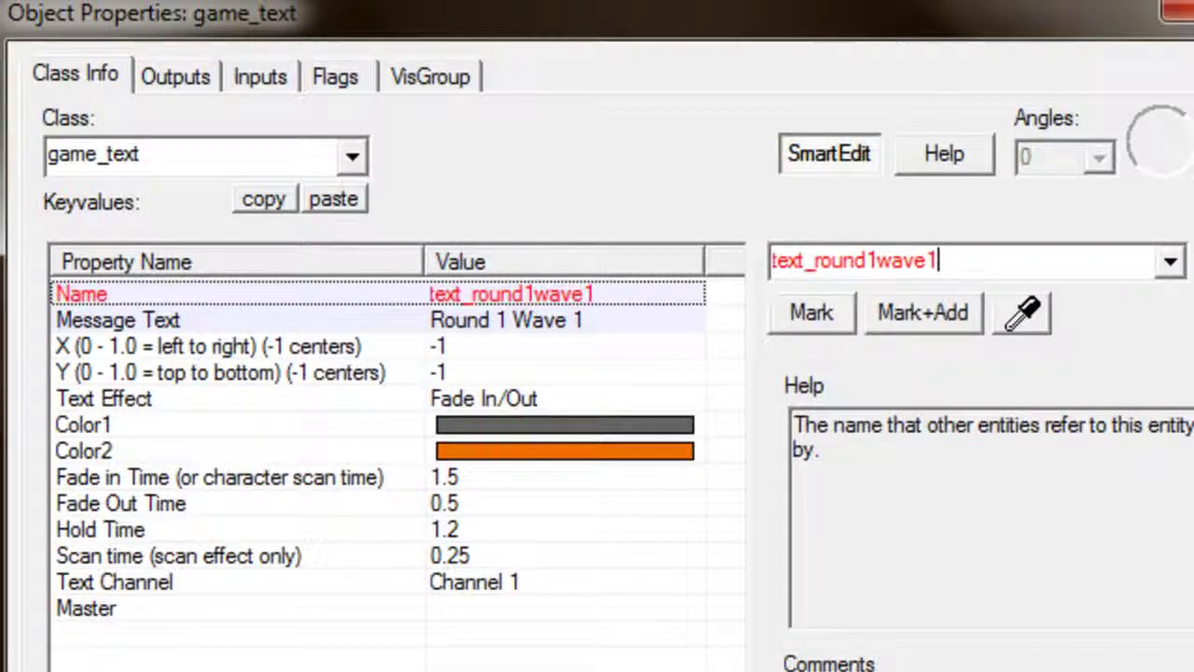
click(532, 527)
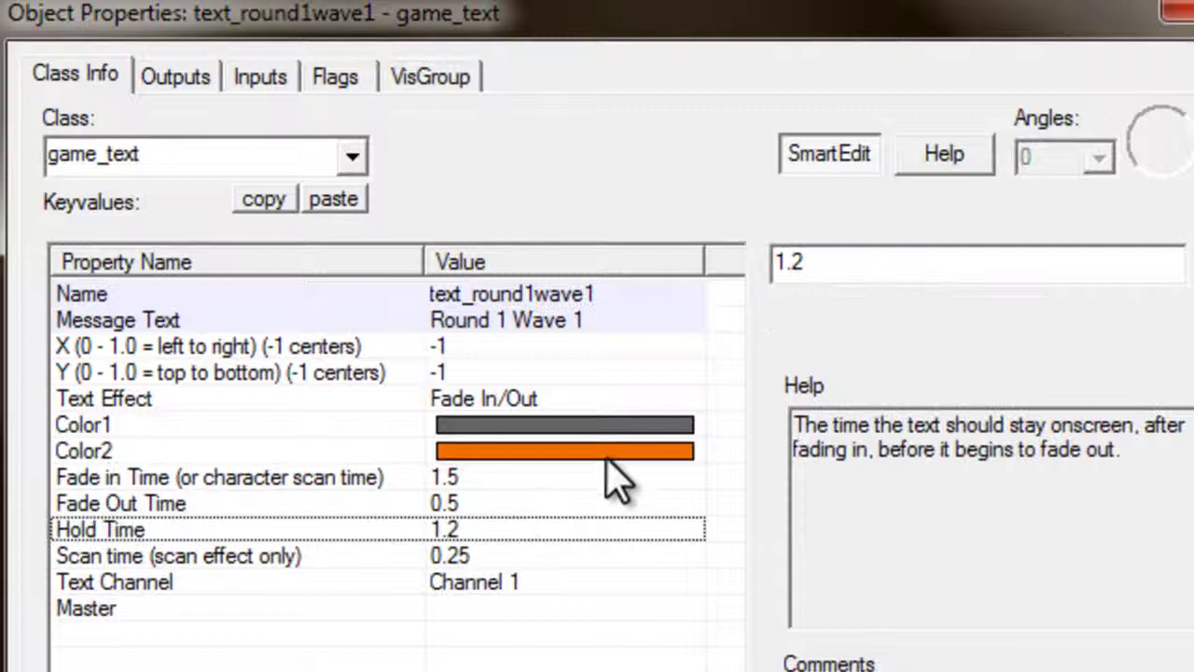
drag(808, 271, 764, 271)
text(5)
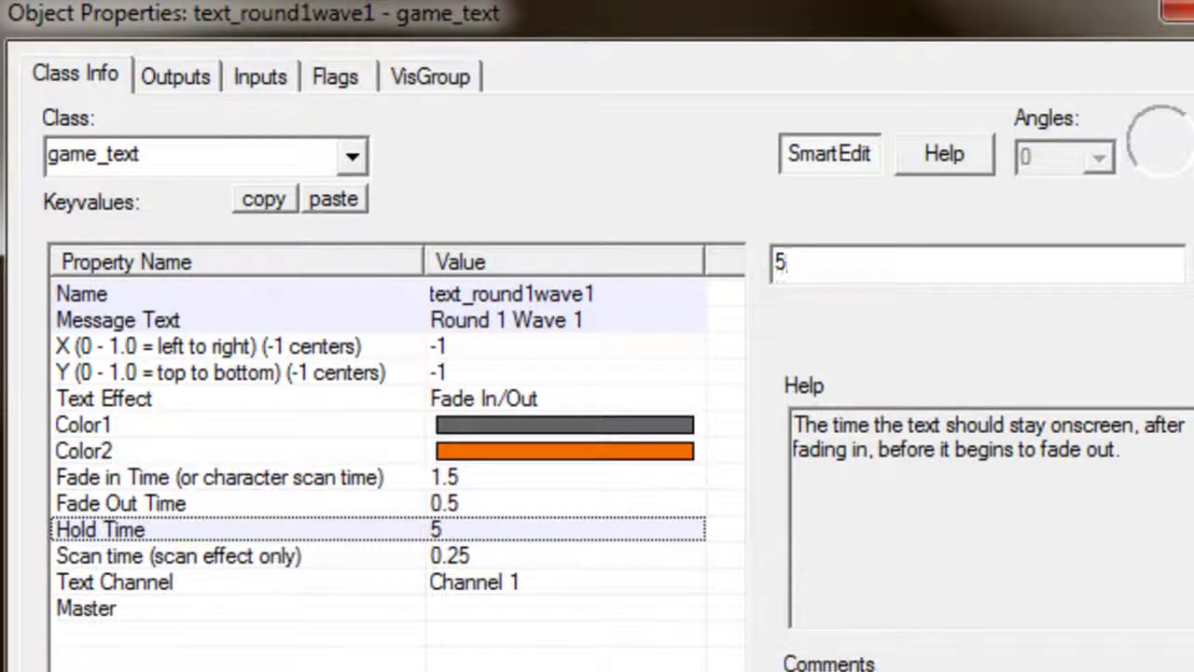
Set Color1 to red (175 24 24)
click(448, 402)
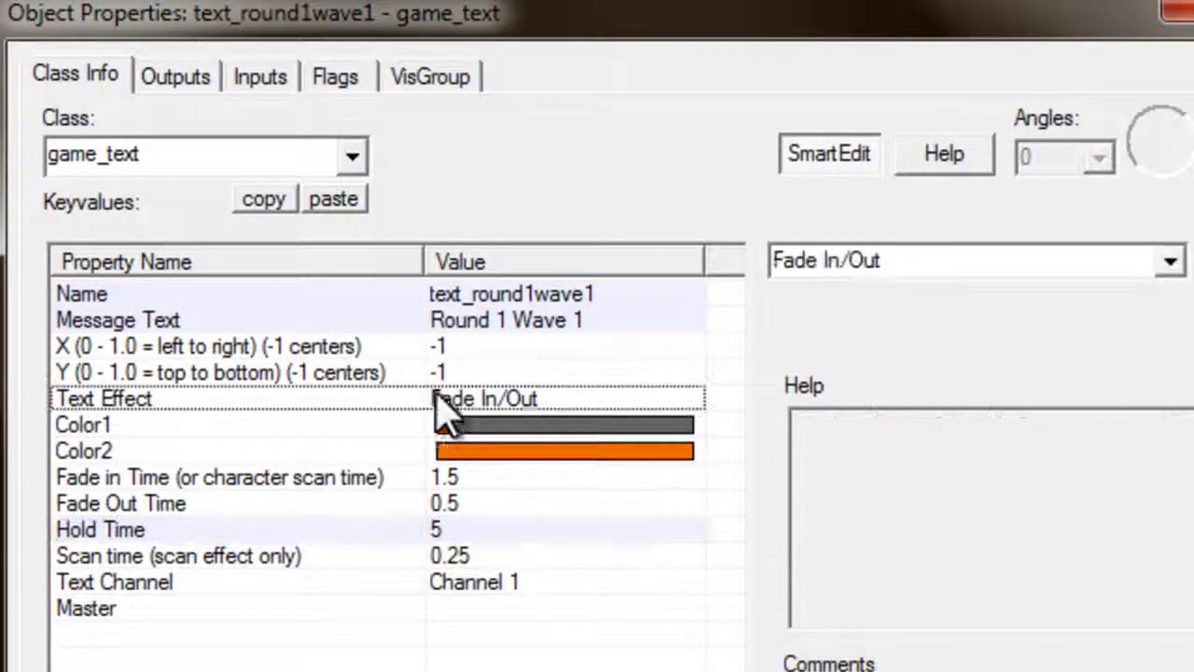
click(586, 431)
click(827, 333)
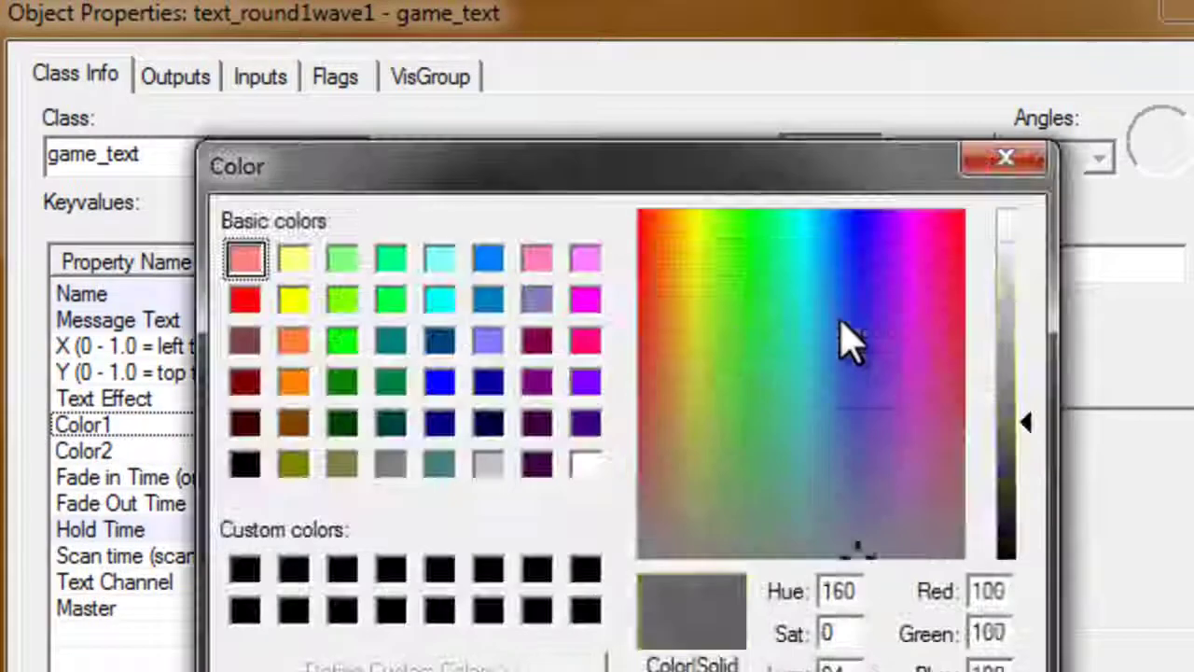
drag(646, 322, 643, 295)
key(Return)
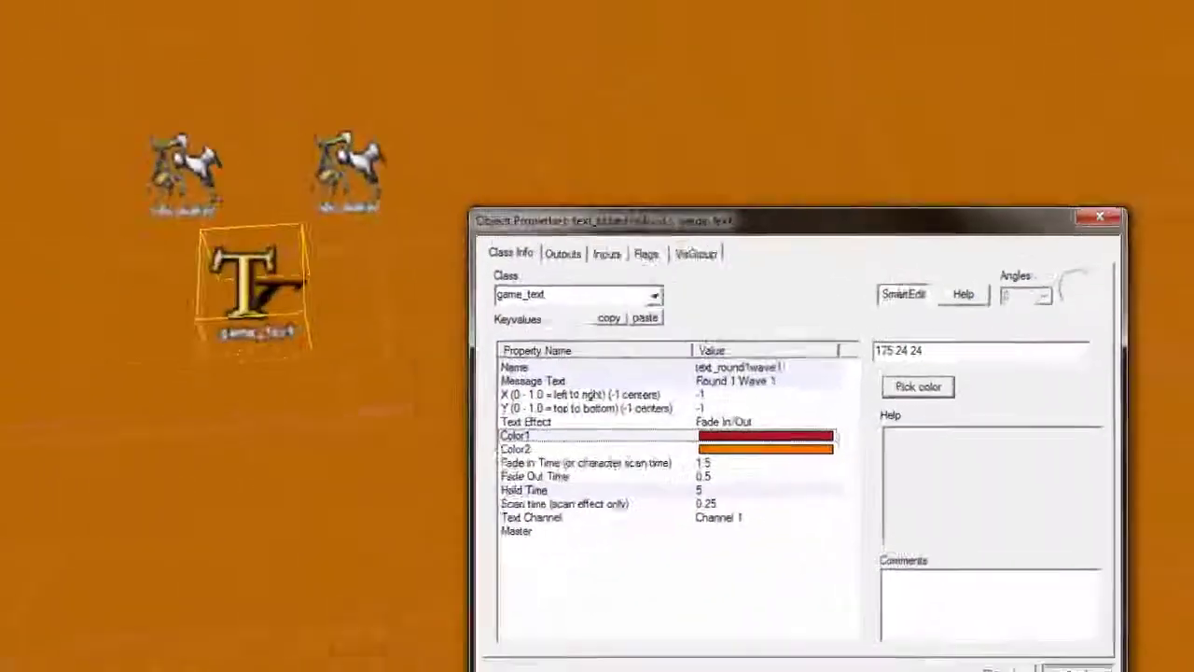
Move the game_text entity to a new spot in the map
drag(522, 336, 406, 327)
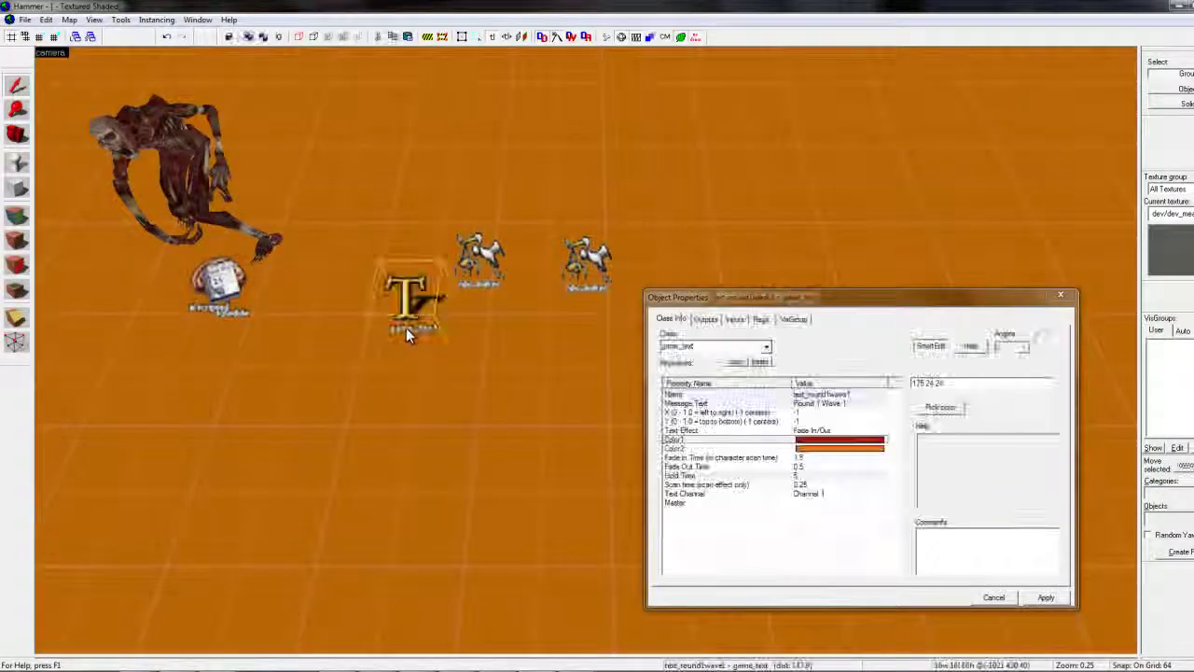
scroll(585, 350, up, 5)
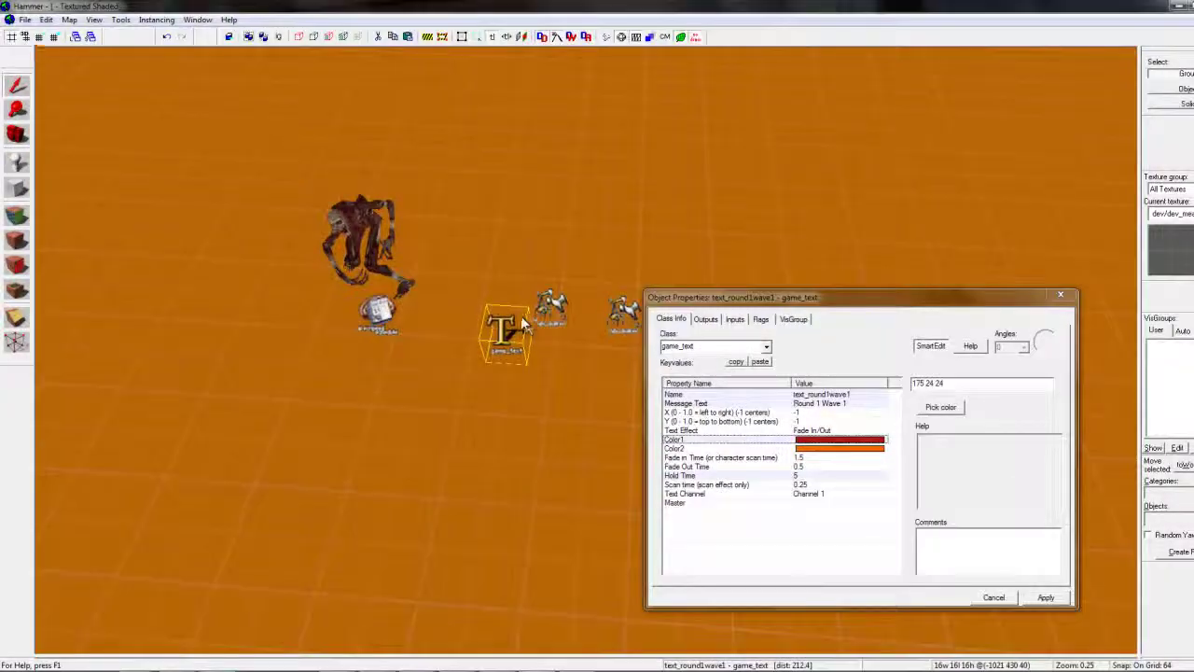
scroll(588, 350, up, 5)
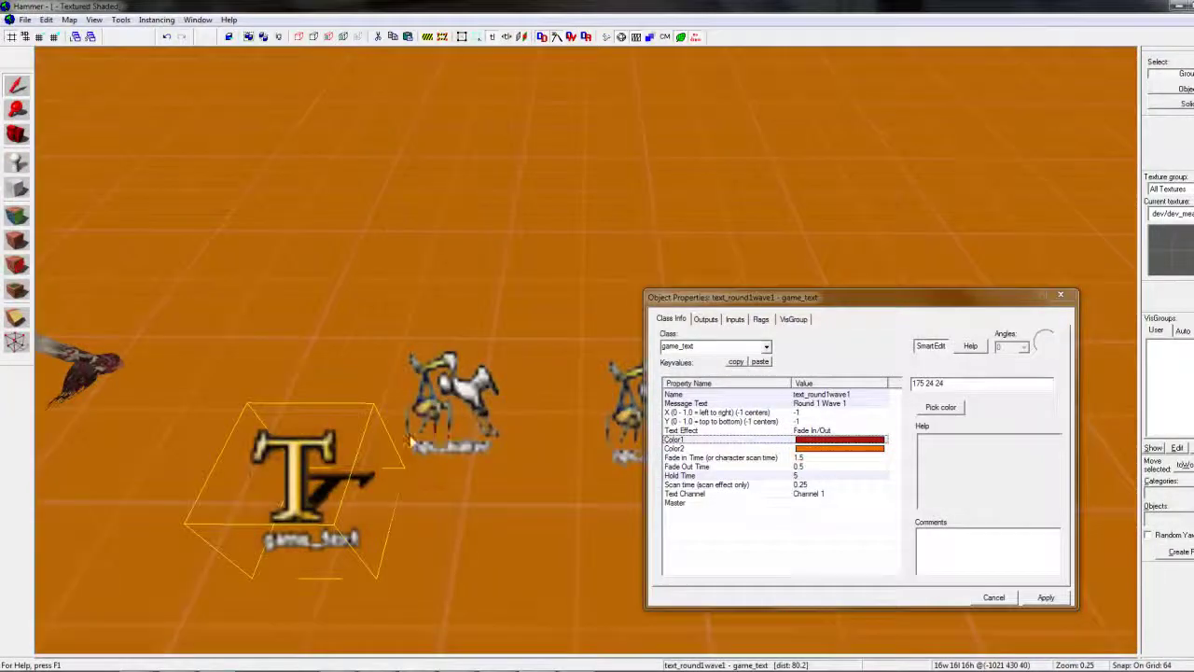
Add a button OnPressed output firing Display on text_round1wave1, then select round1_wave1
click(476, 396)
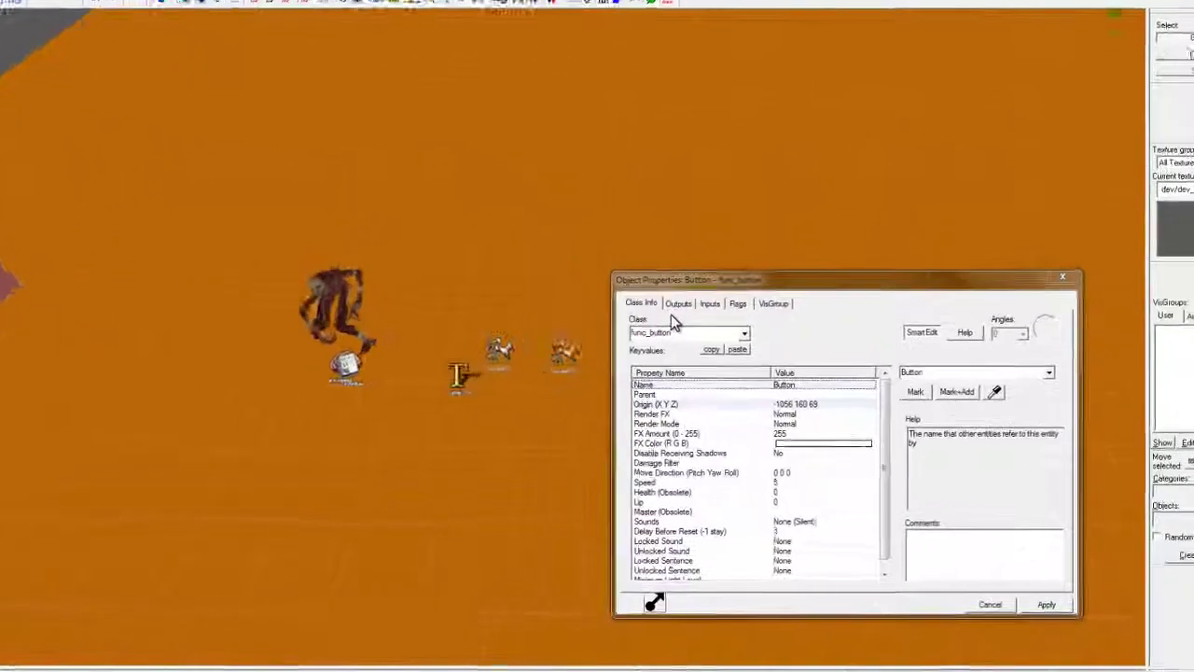
click(706, 319)
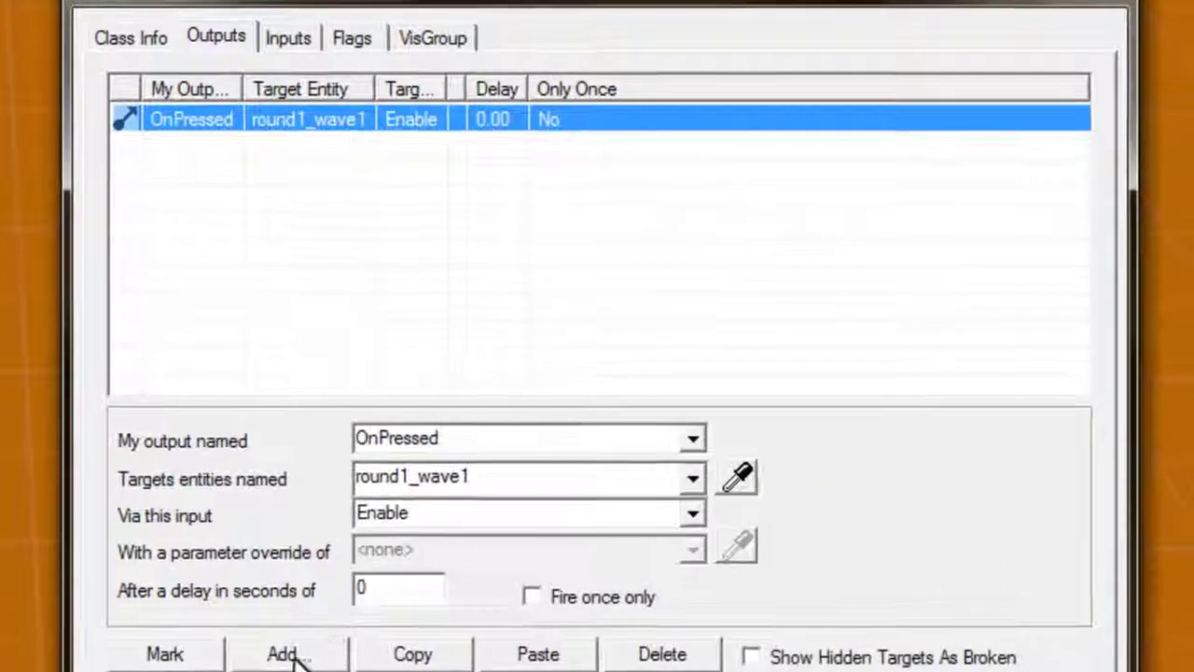
click(735, 569)
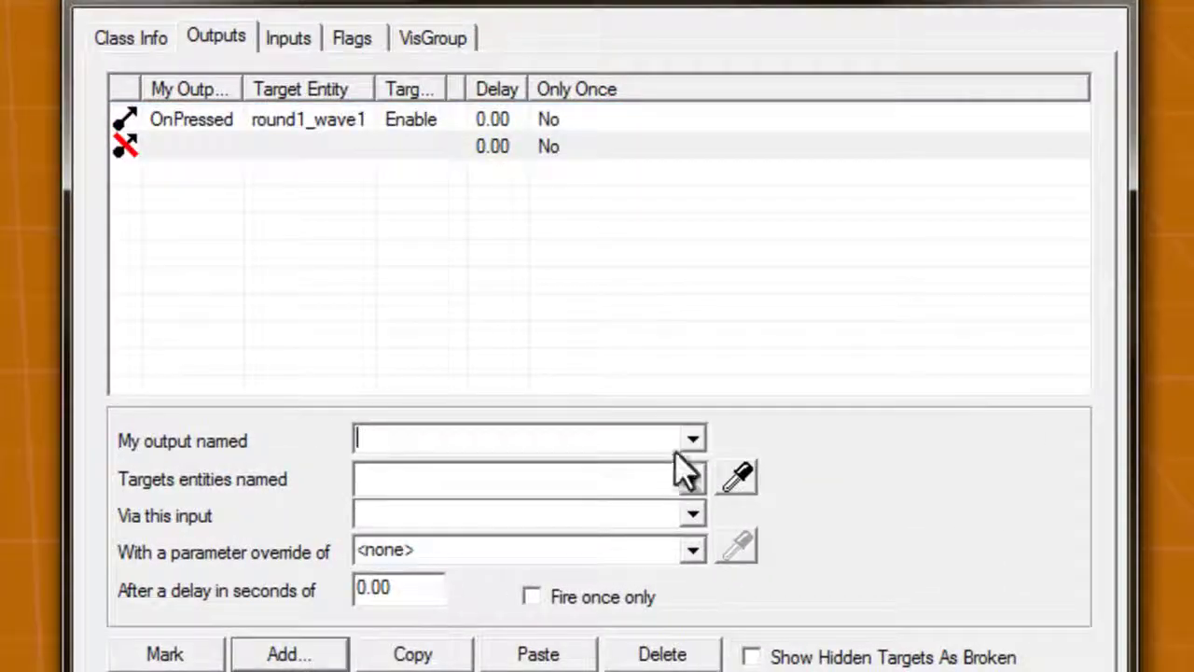
click(692, 438)
click(591, 529)
click(737, 475)
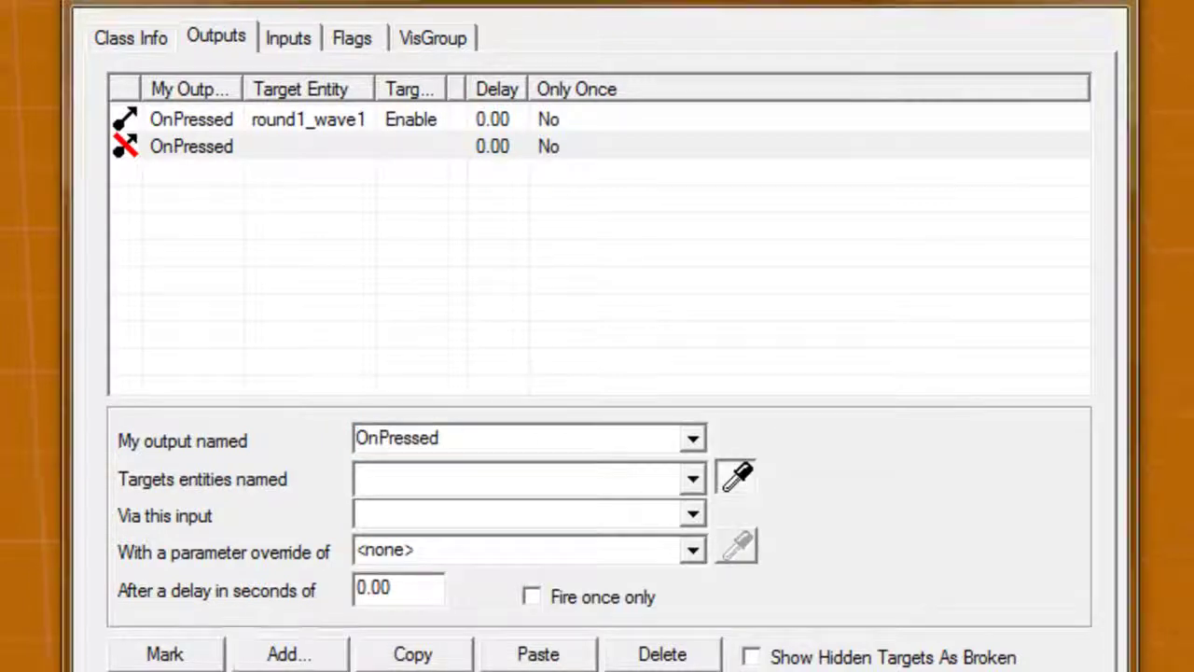
click(559, 495)
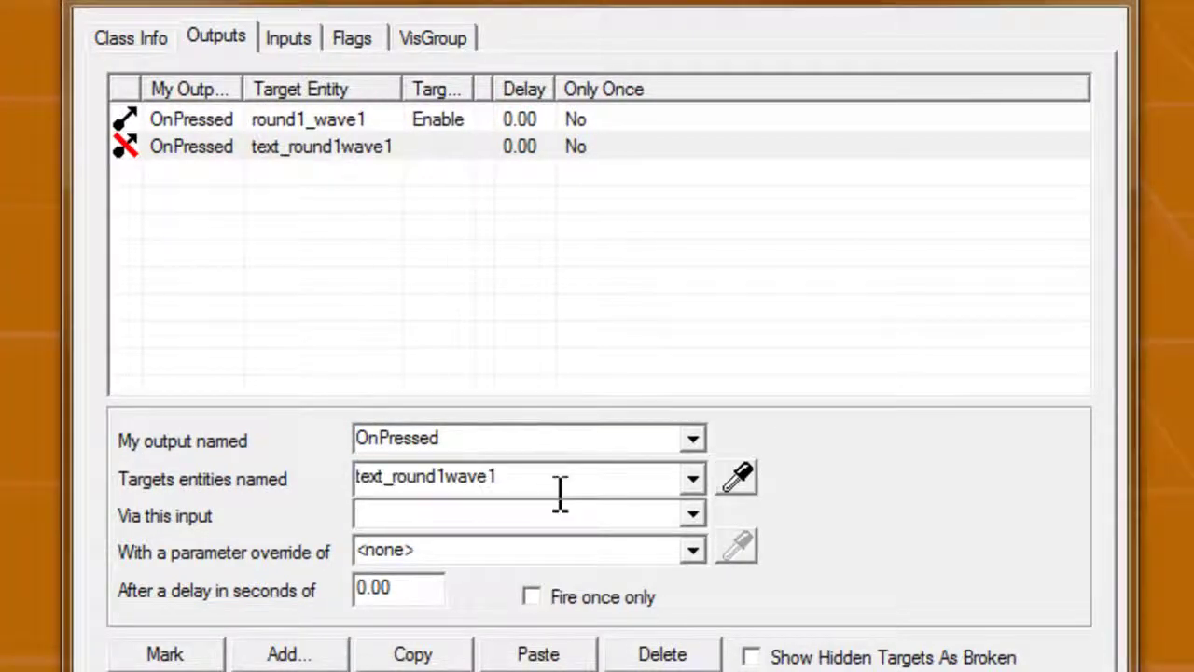
click(692, 515)
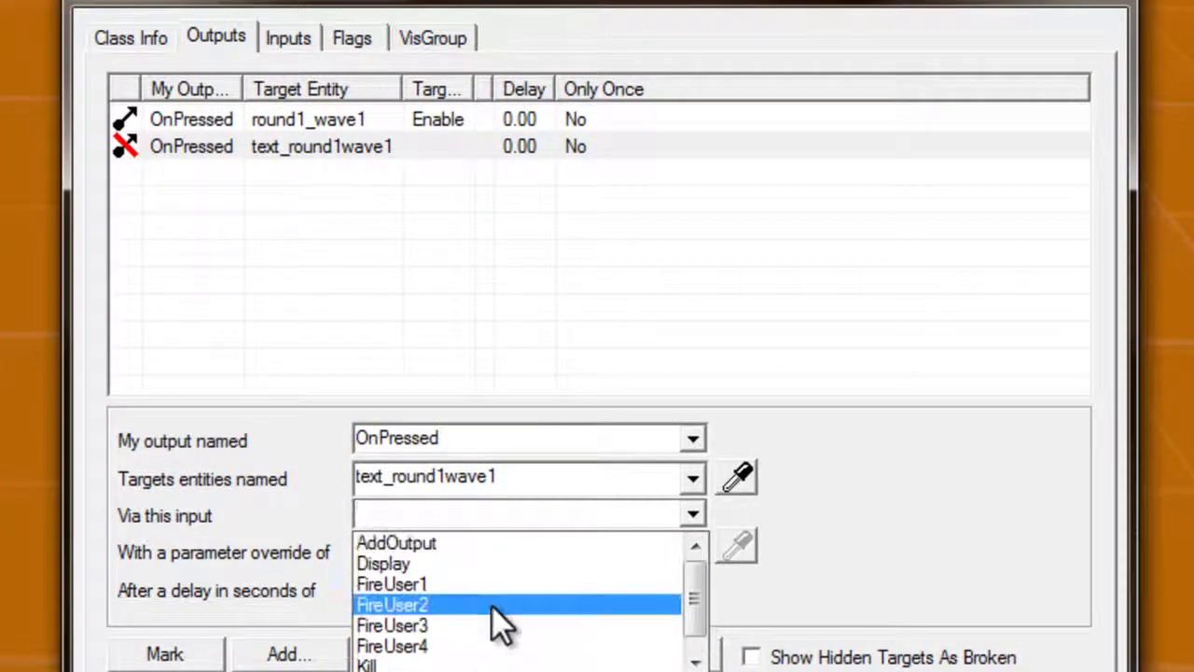
click(463, 563)
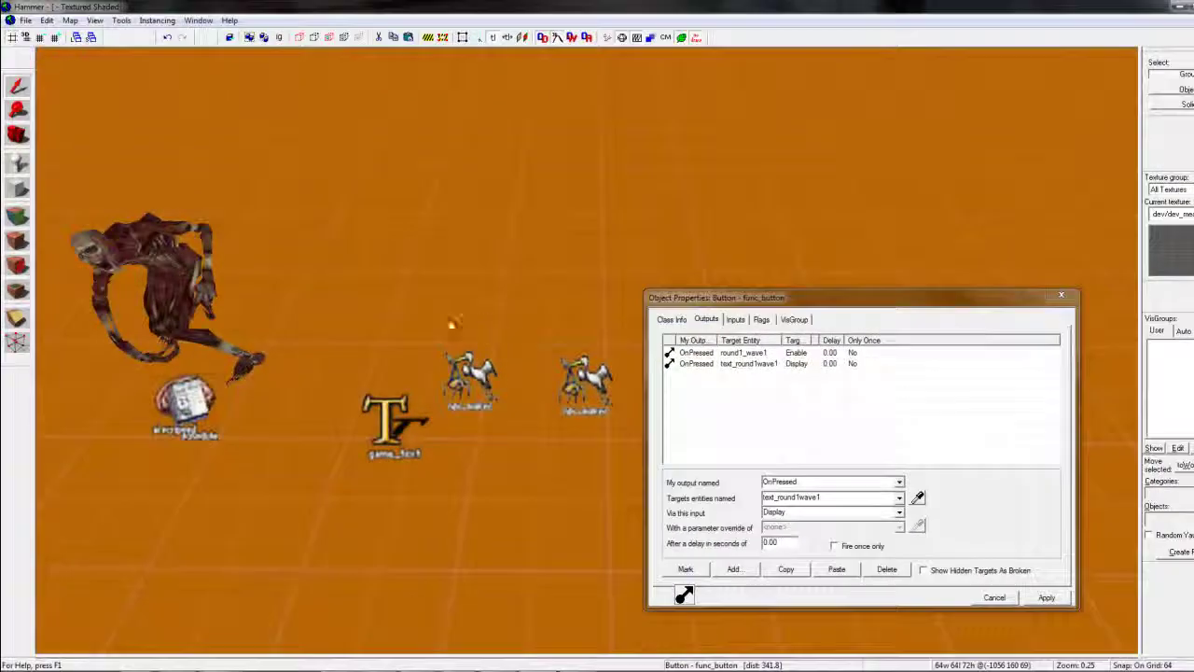
drag(452, 324, 482, 367)
click(447, 369)
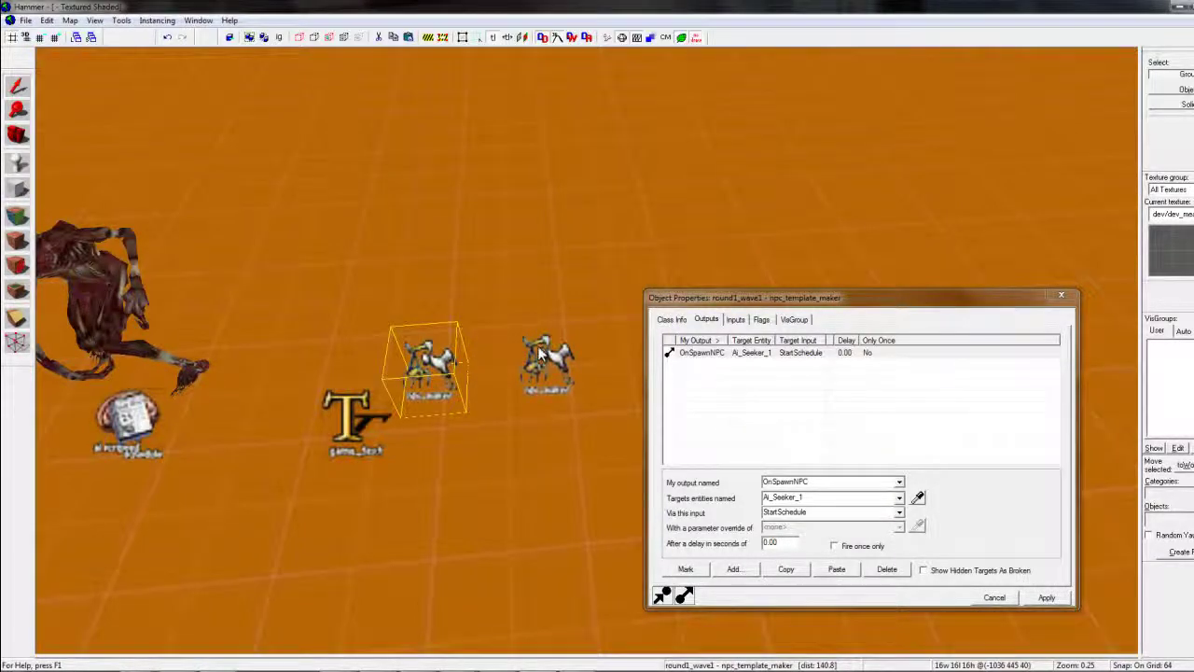
Add a round1_wave1 OnAllSpawnedDead output that enables round1_wave2 with a 5.00-second delay
click(734, 570)
click(898, 481)
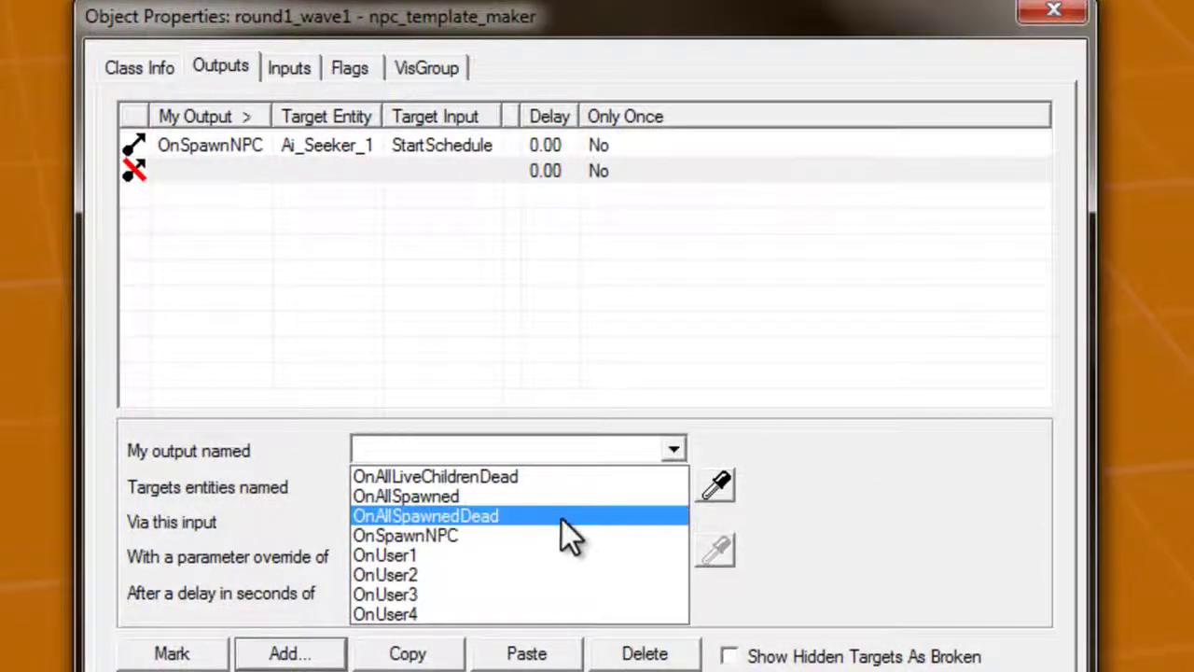
click(561, 519)
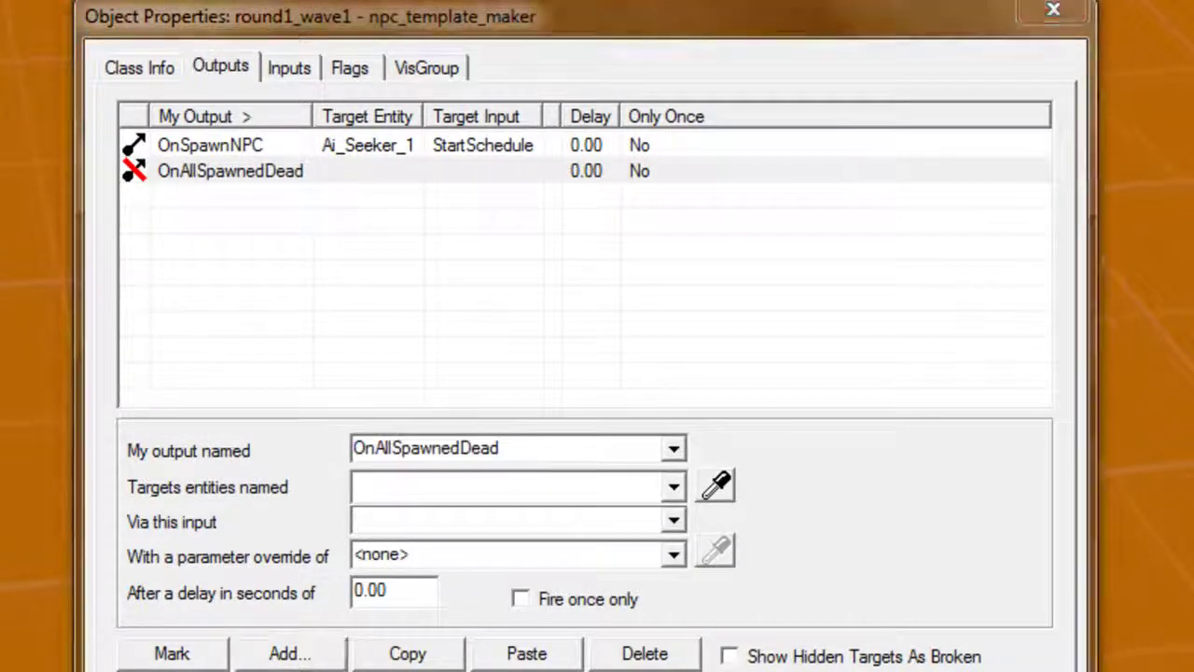
click(717, 484)
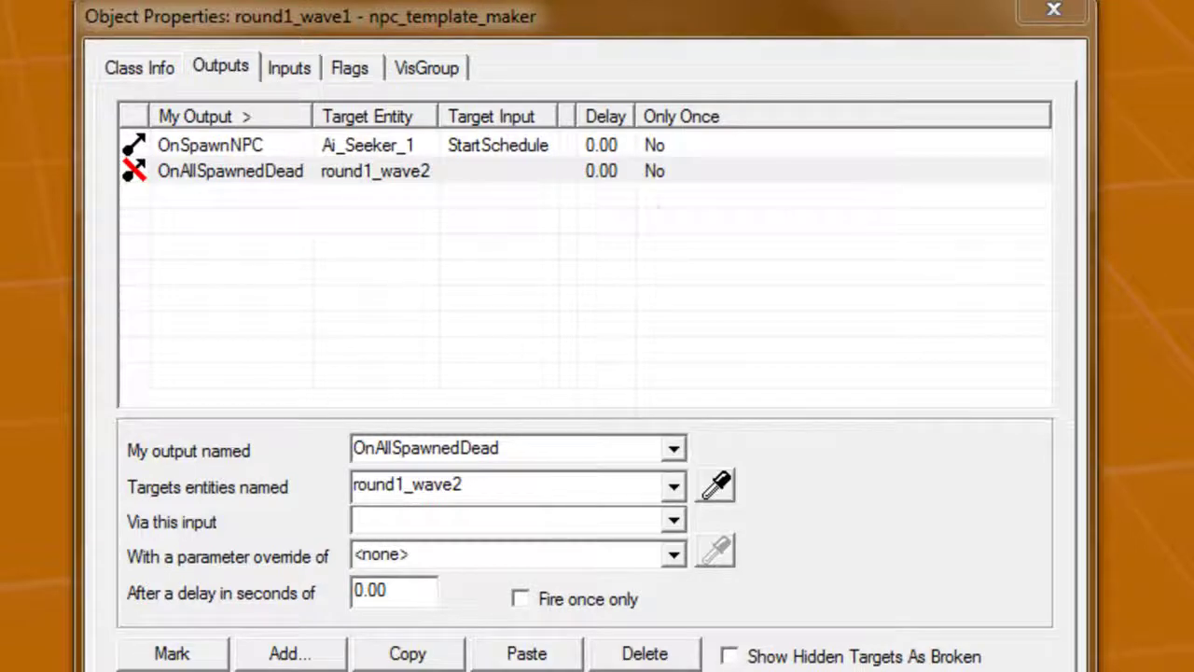
click(673, 522)
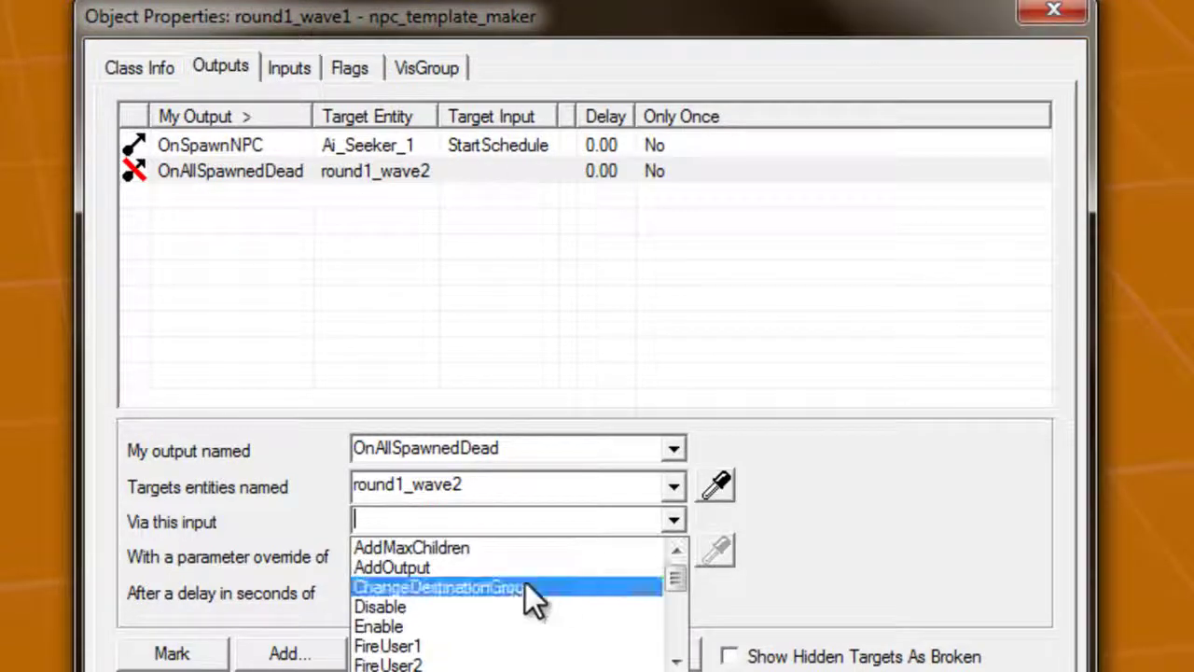
click(517, 632)
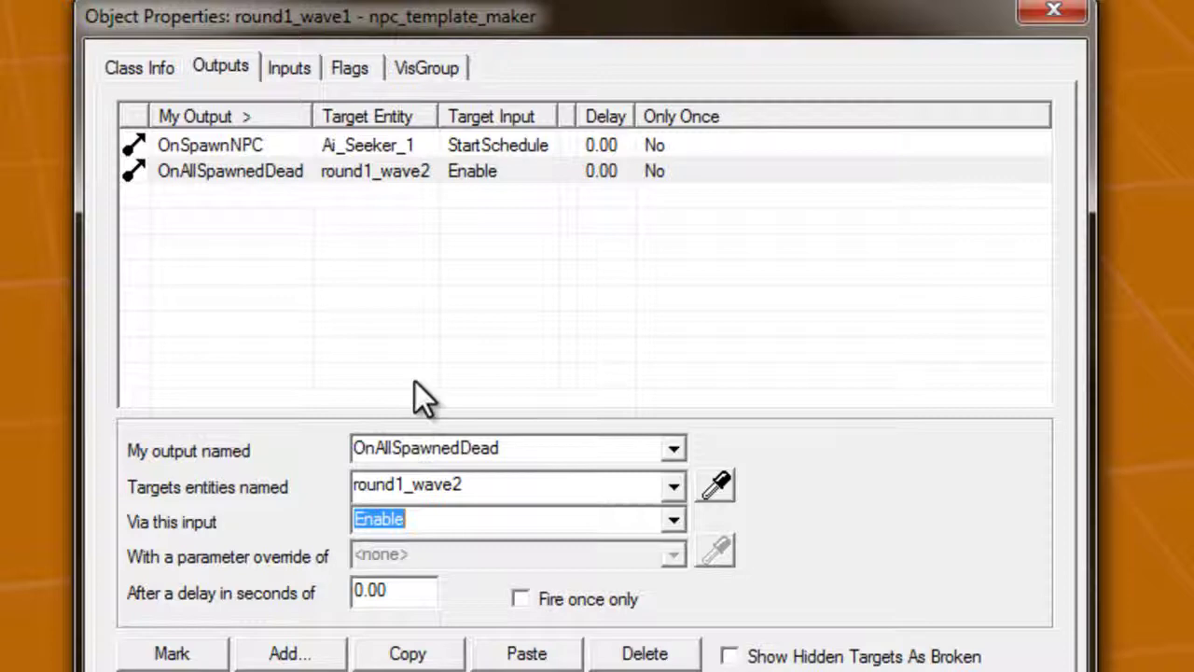
click(510, 177)
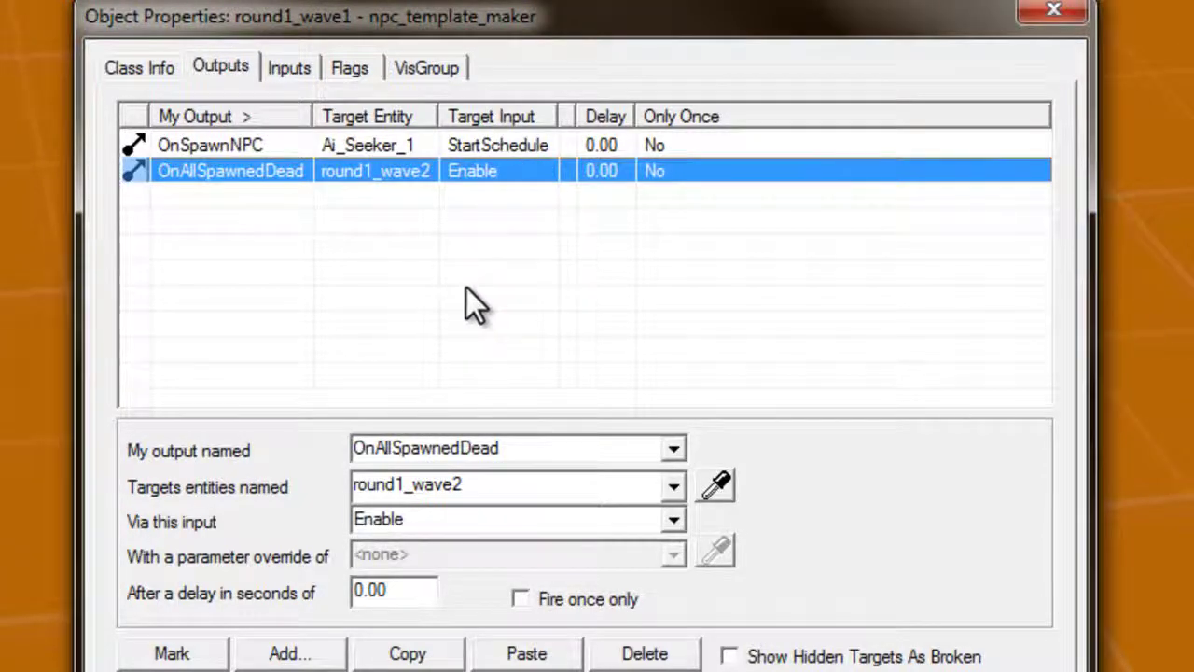
click(360, 588)
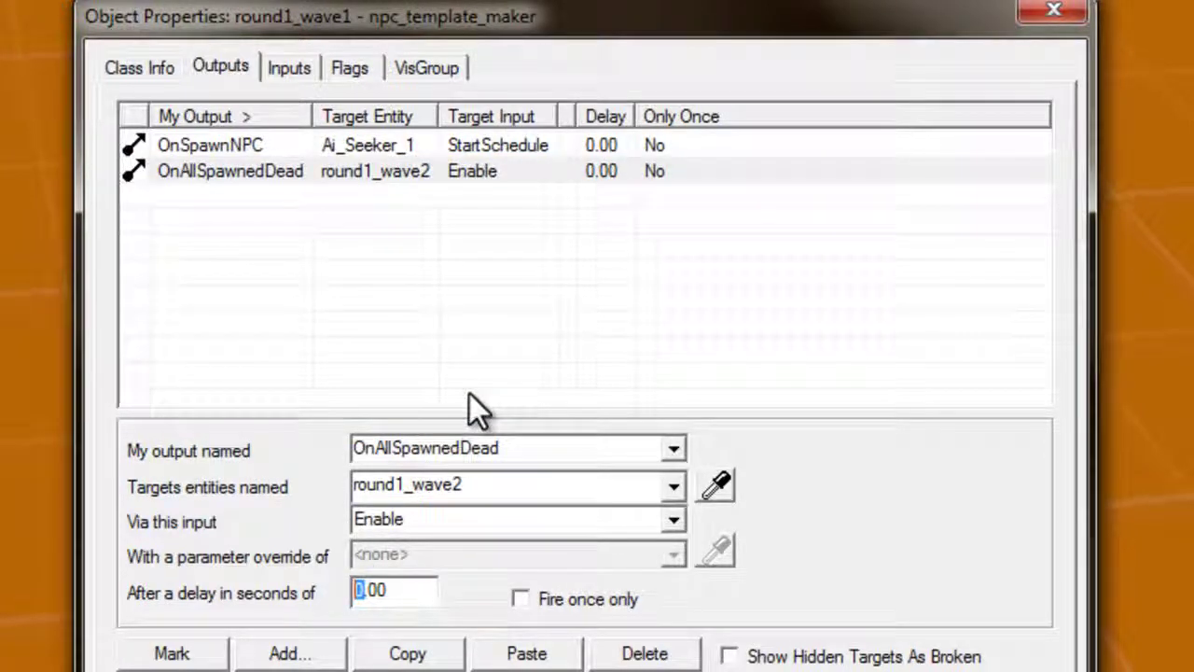
click(436, 294)
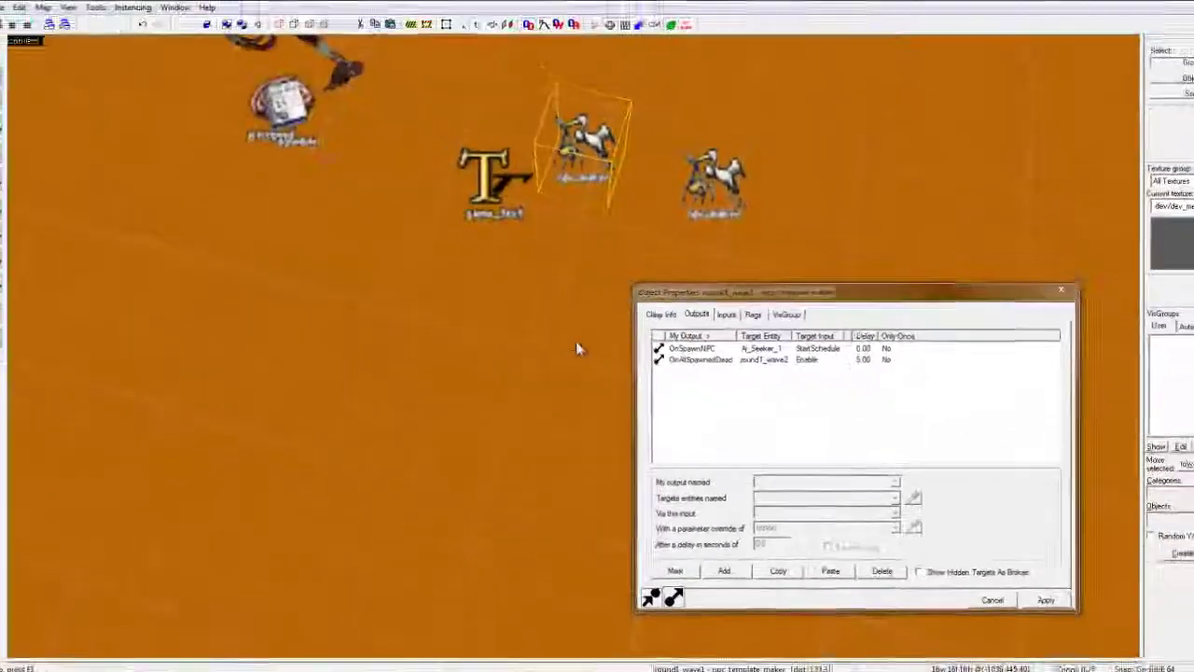
drag(576, 346, 589, 357)
Duplicate the wave 1 game_text and change the copy's message to 'Round 1 Wave 2'
key(s)
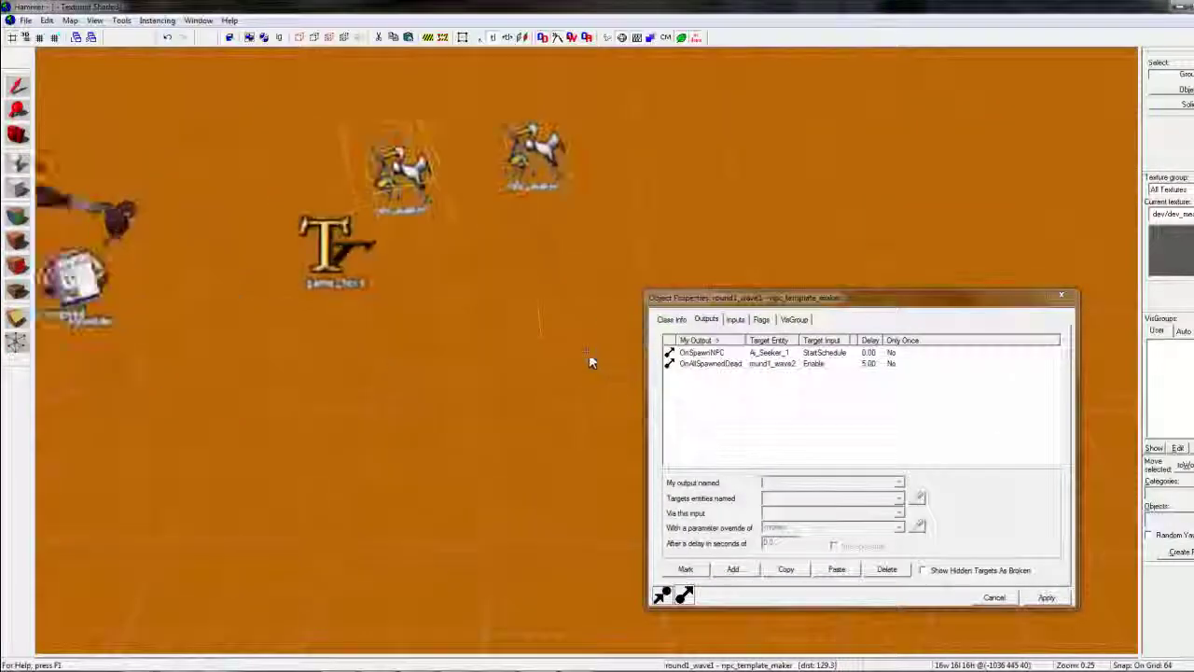
click(357, 268)
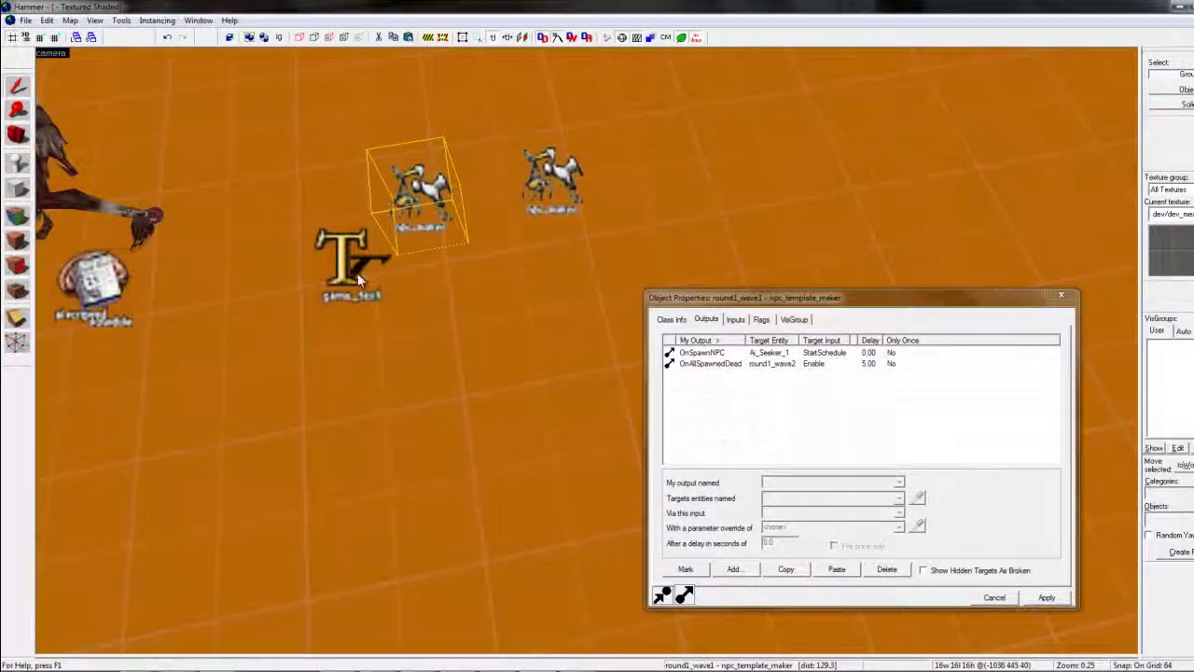
click(671, 320)
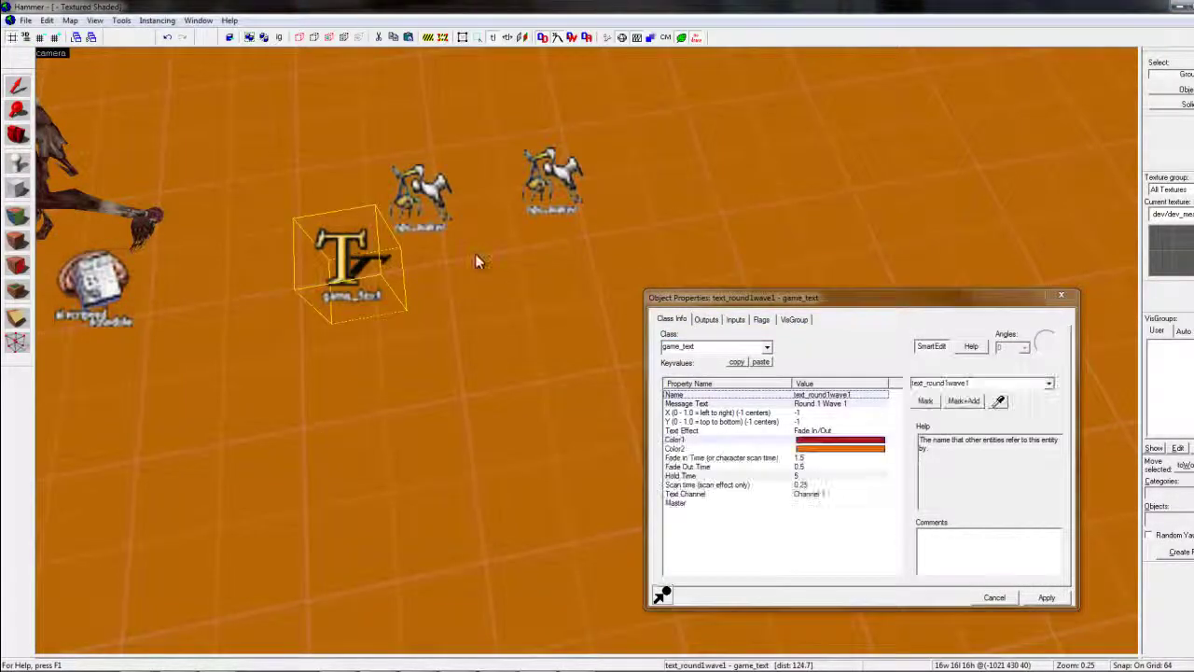
key(ctrl+v)
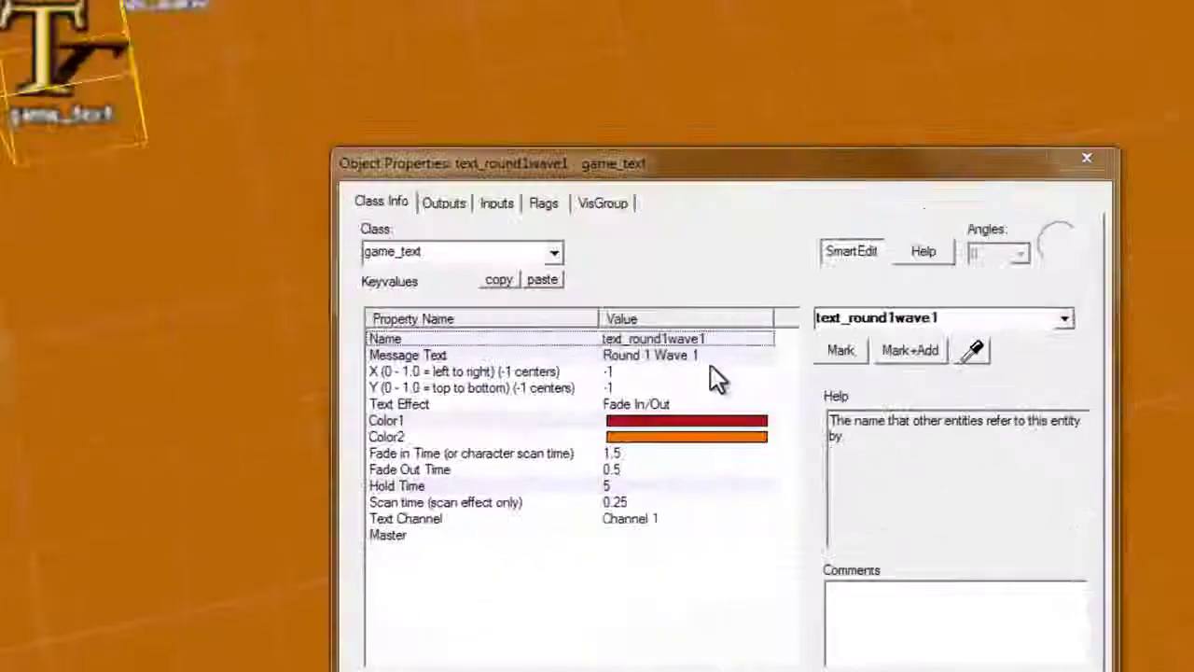
click(844, 403)
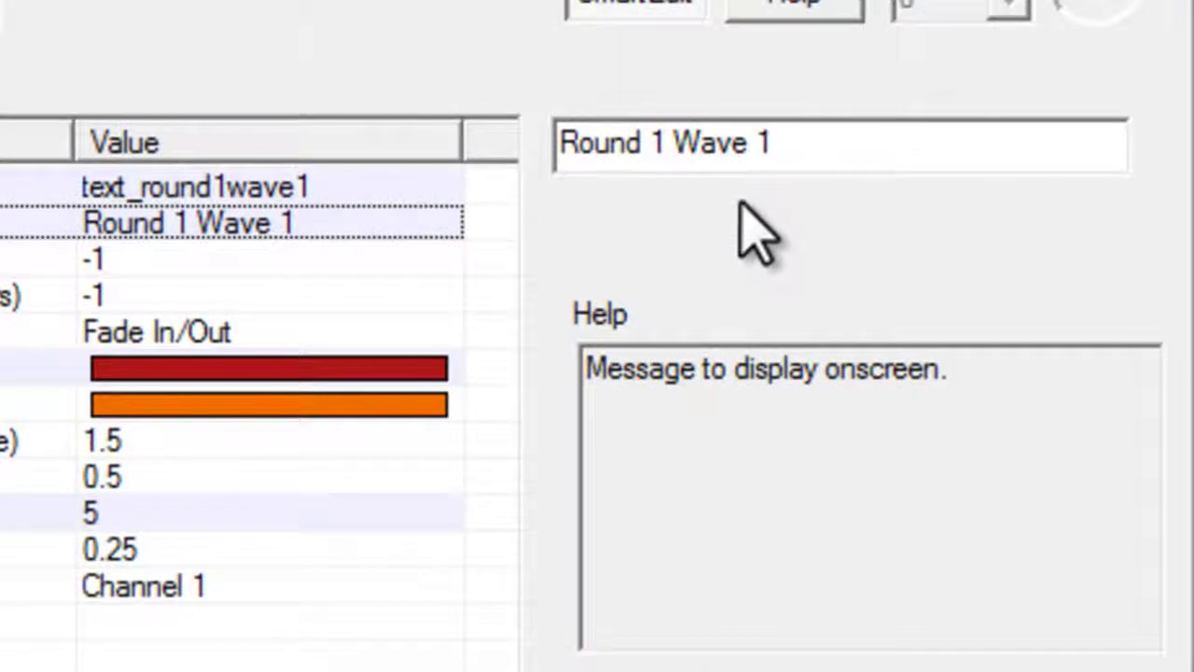
text(2)
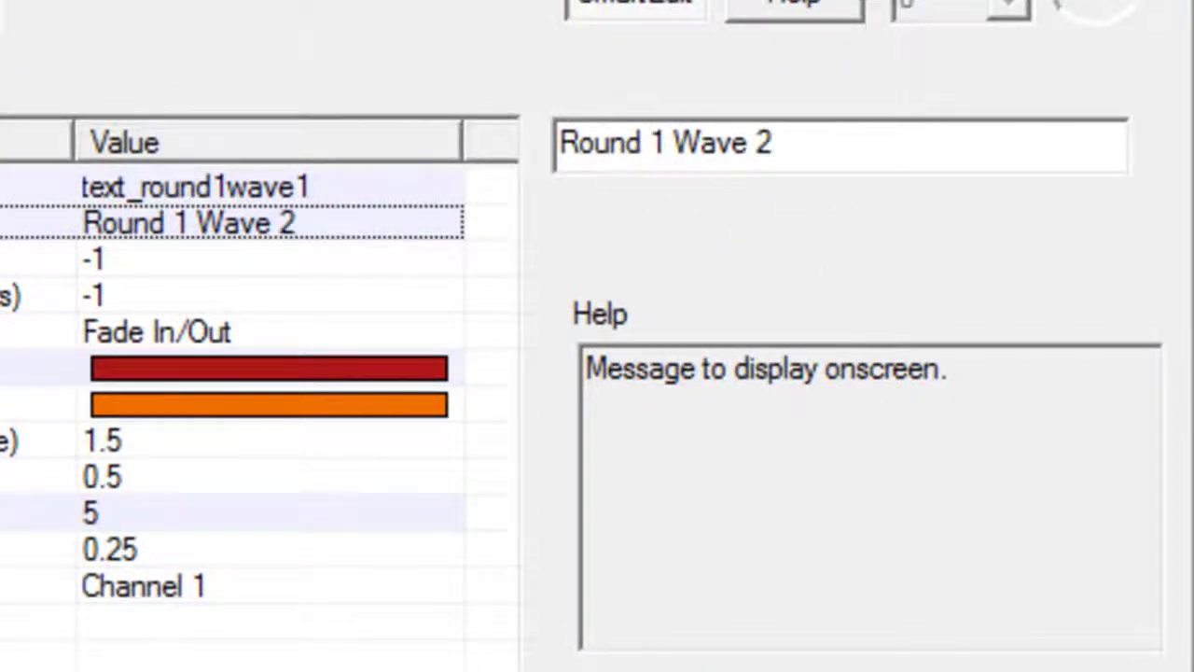
Rename the copied text entity to text_round1wave2
click(411, 190)
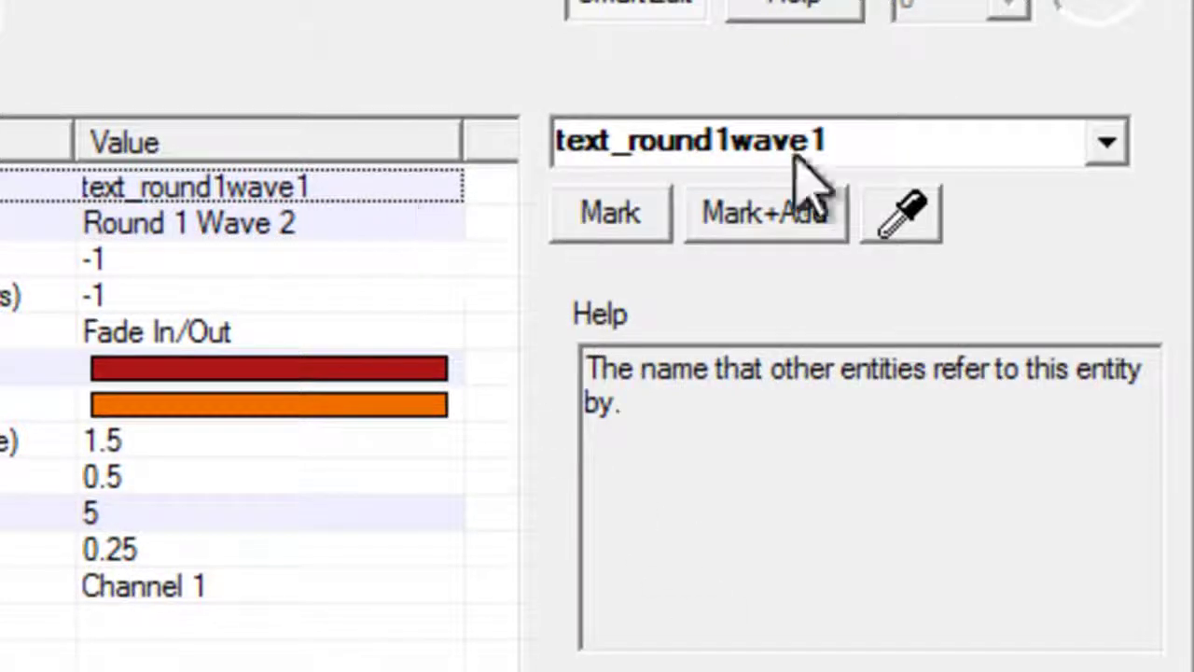
click(919, 141)
key(BackSpace)
text(2)
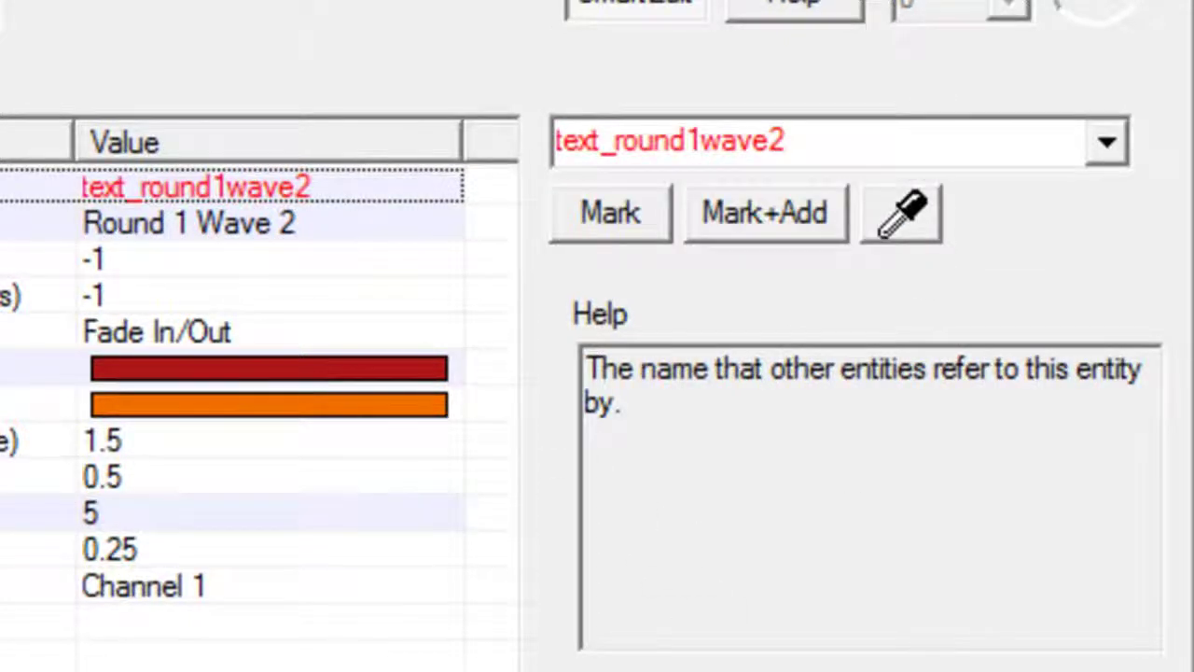
key(Return)
click(157, 62)
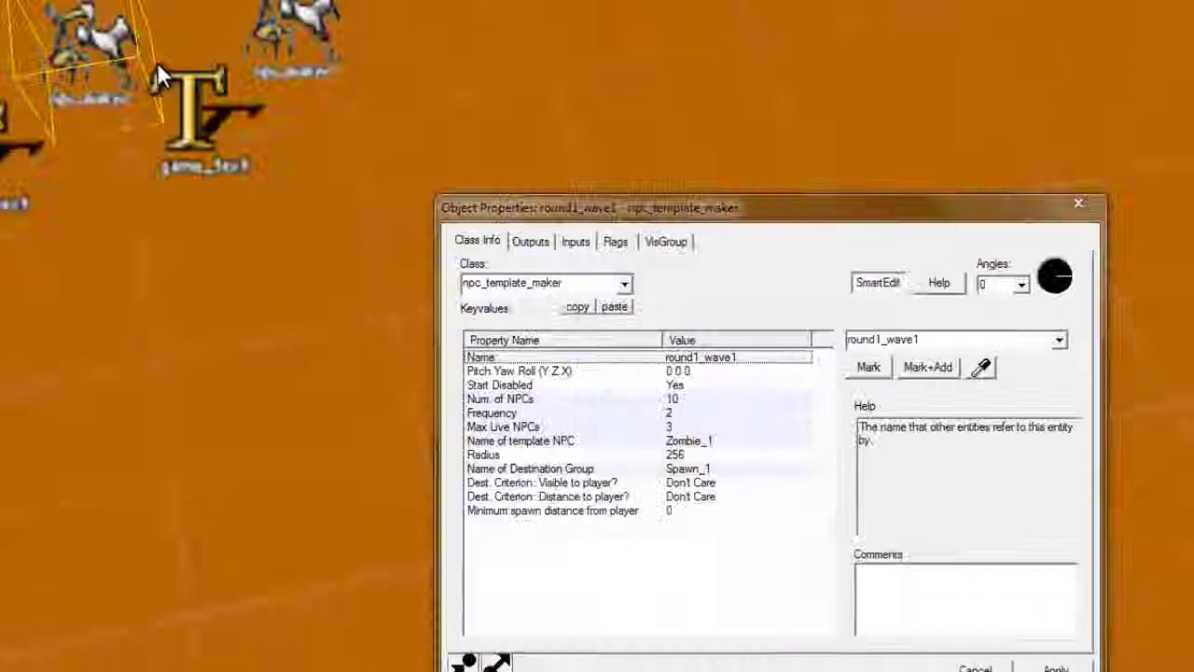
Copy and paste round1_wave1's OnAllSpawnedDead output to create a duplicate row
click(530, 240)
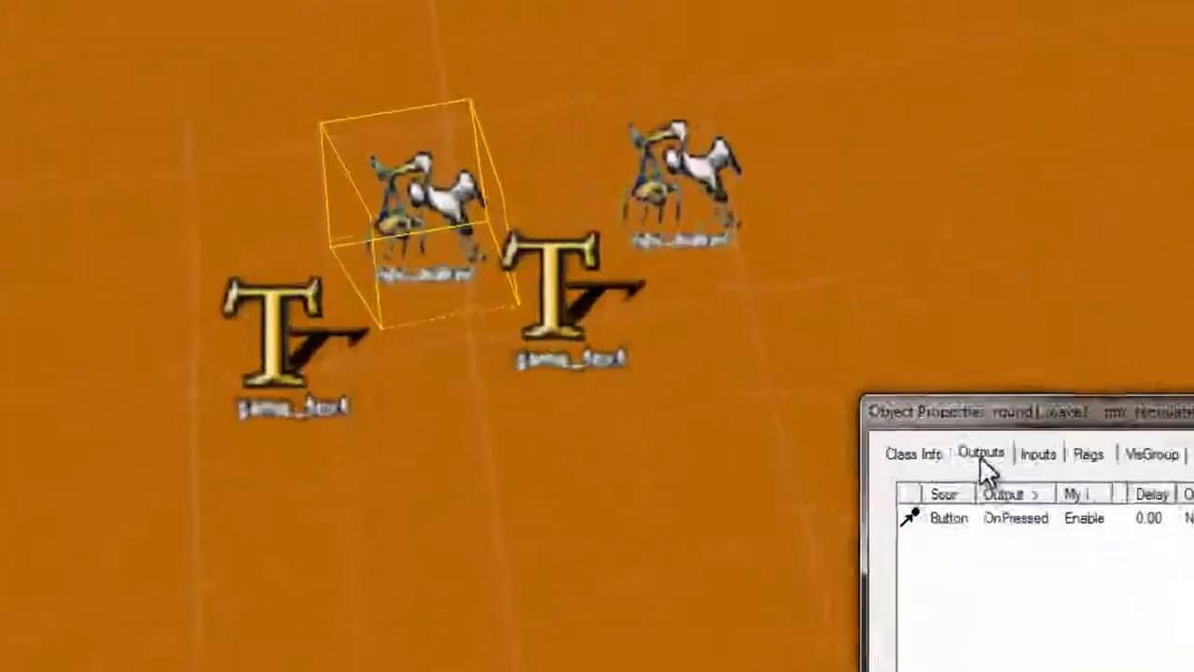
click(983, 457)
click(1121, 539)
click(1142, 524)
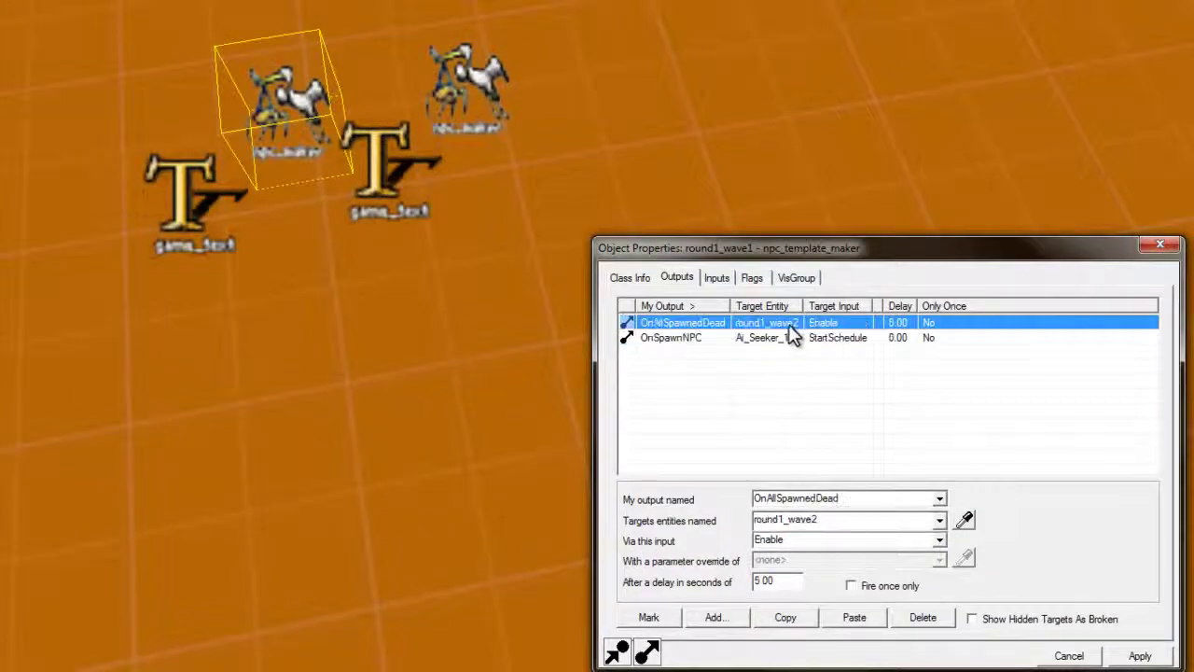
click(791, 621)
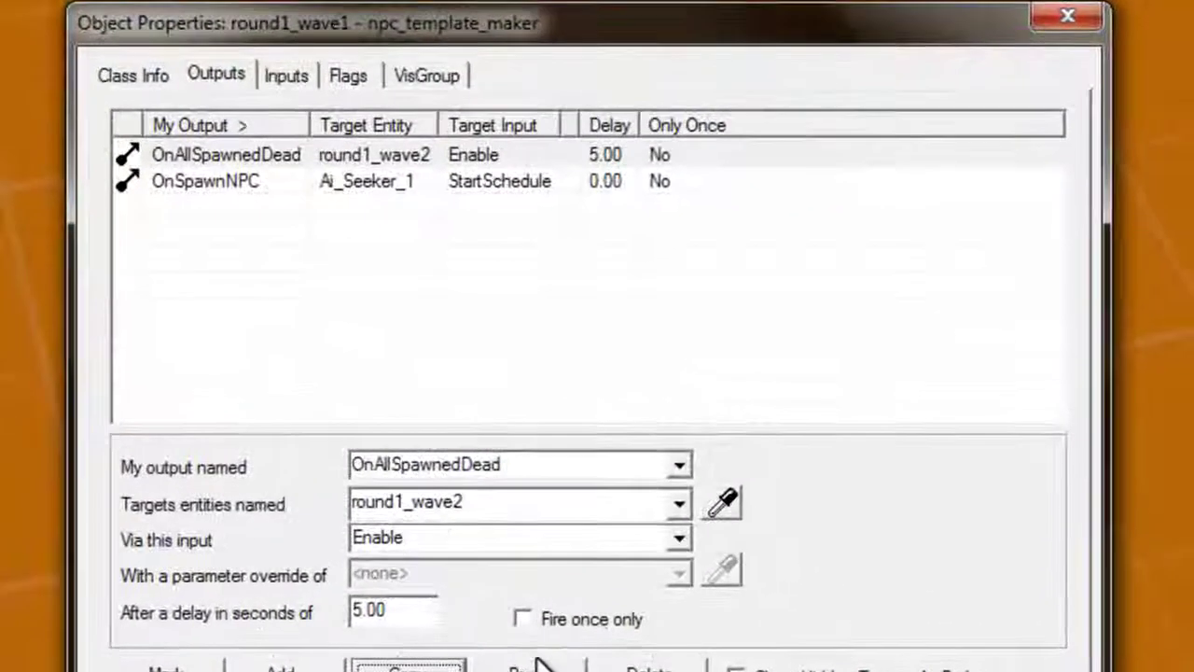
click(863, 618)
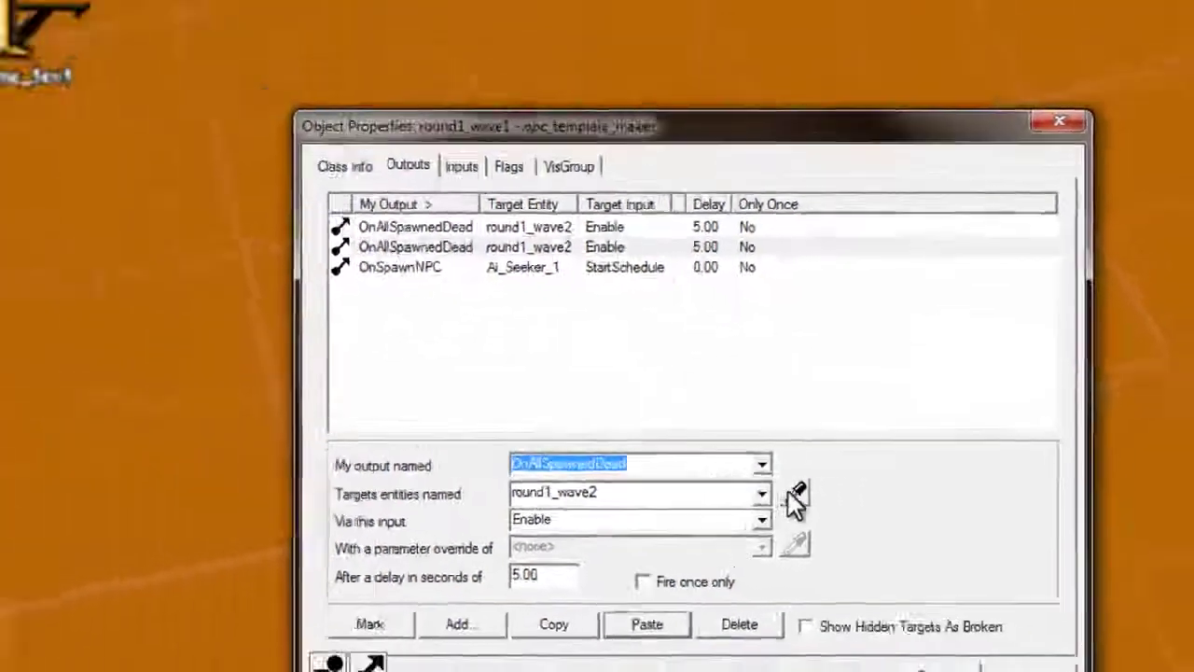
Retarget the pasted output to text_round1wave2 with the Display input
click(724, 502)
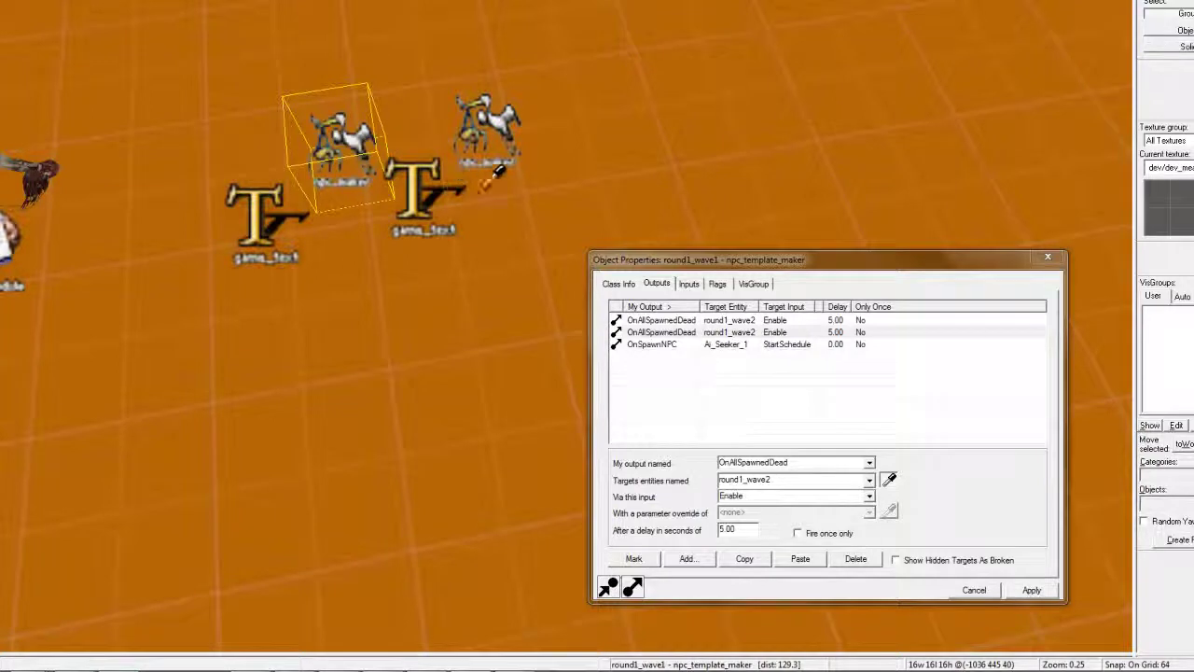
click(417, 185)
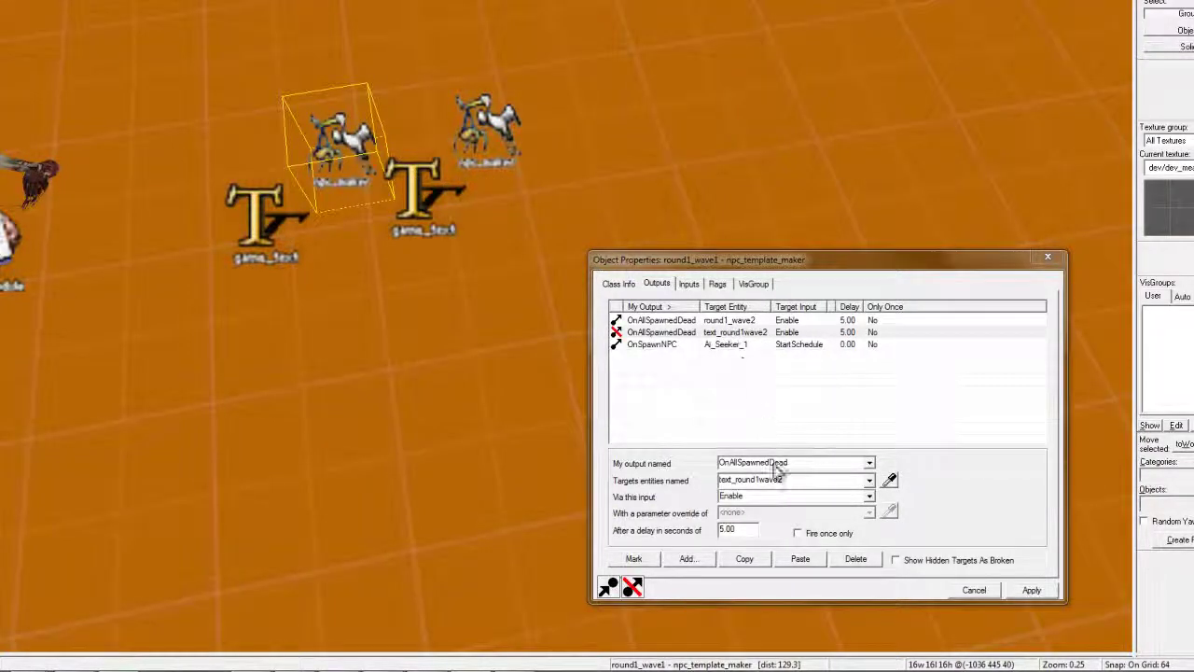
click(867, 496)
click(834, 522)
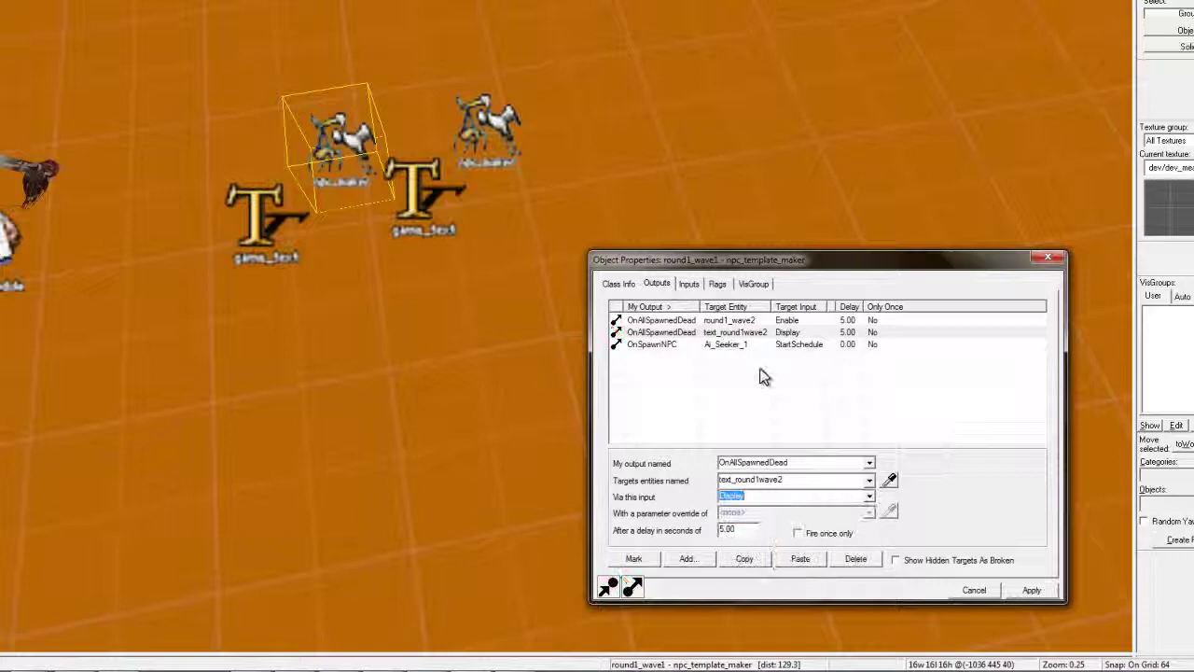
key(w)
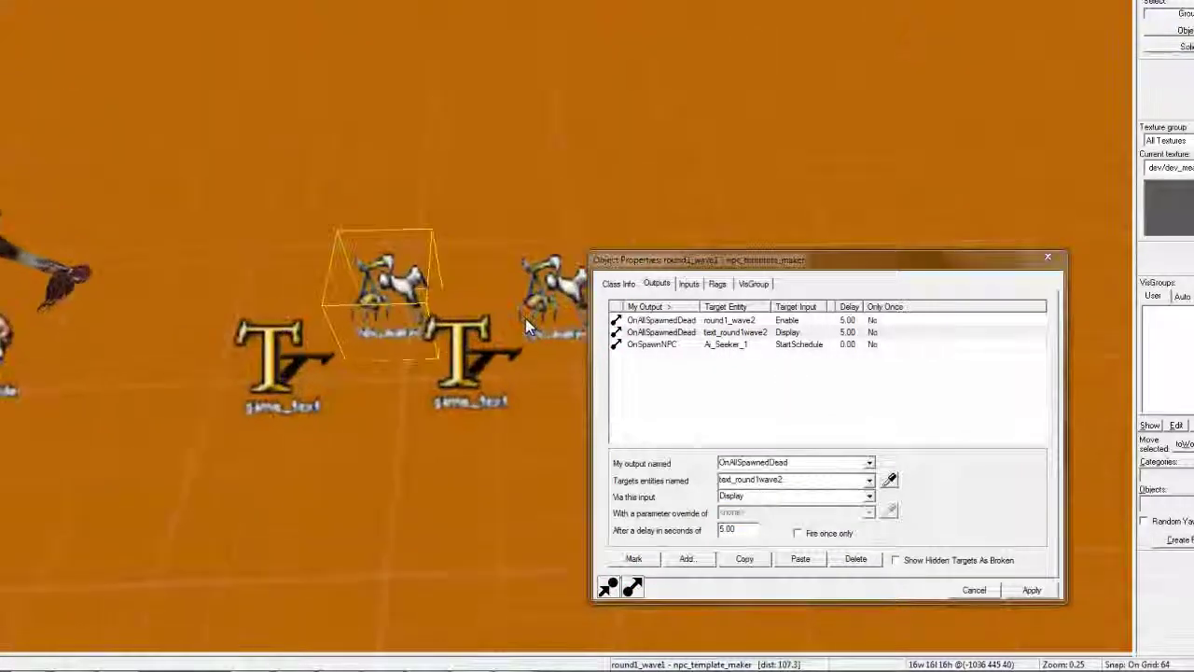
key(d)
click(730, 319)
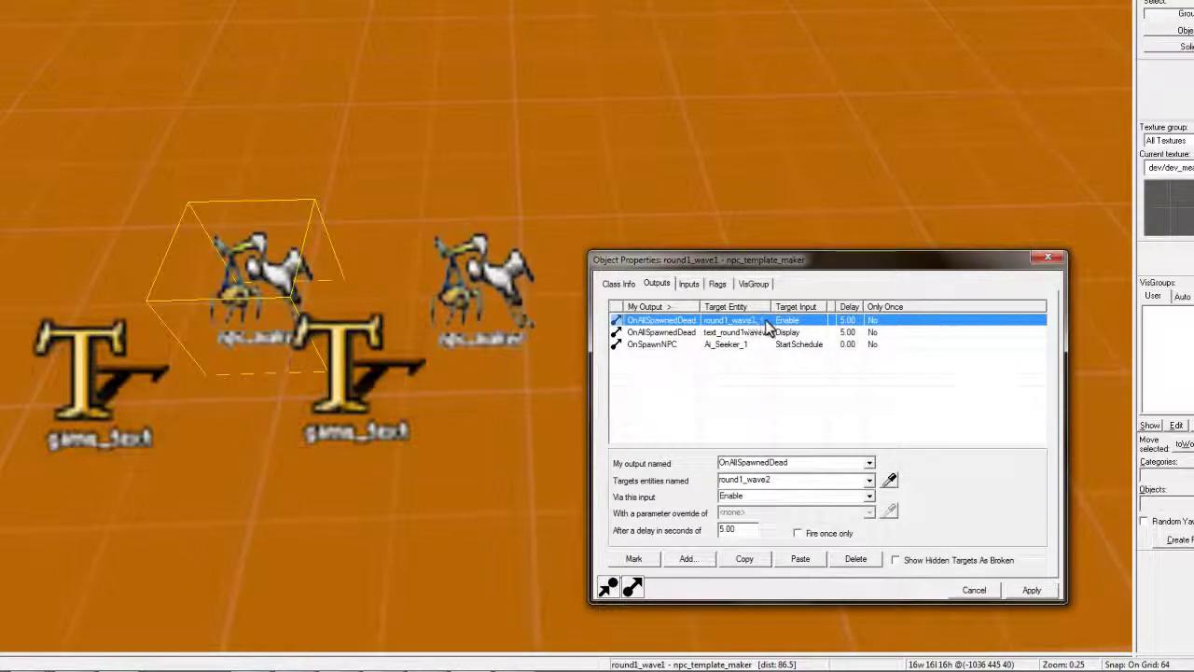
Check the outputs of round1_wave2, round1_wave1 and the func_button
click(449, 306)
click(257, 295)
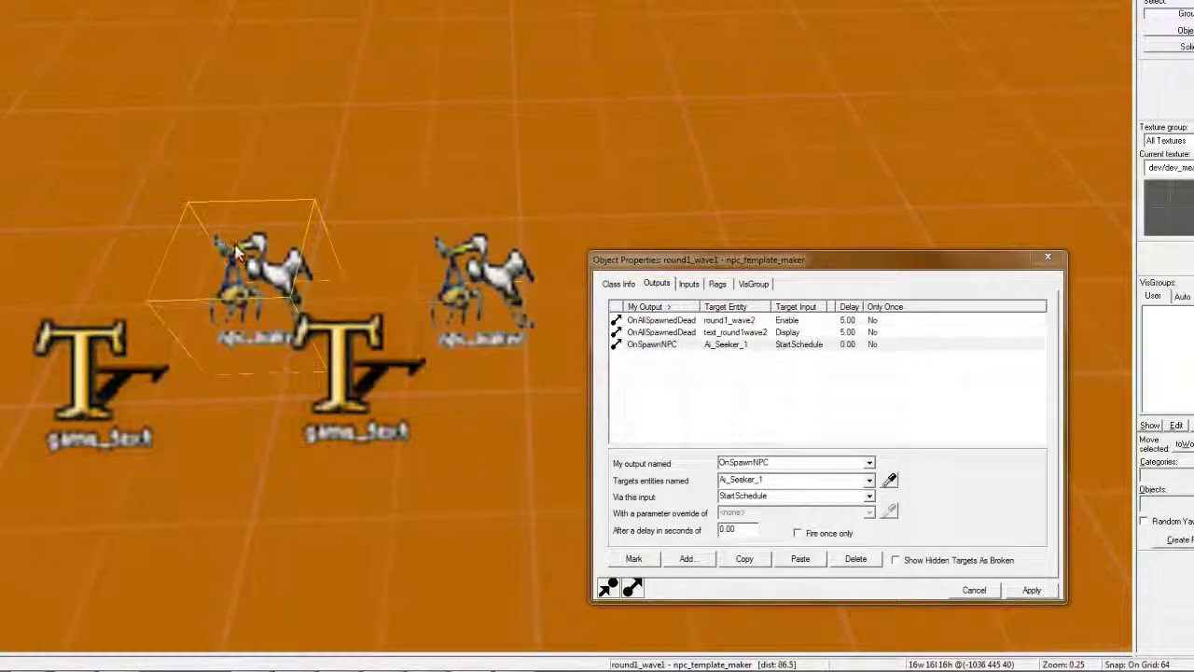
key(s)
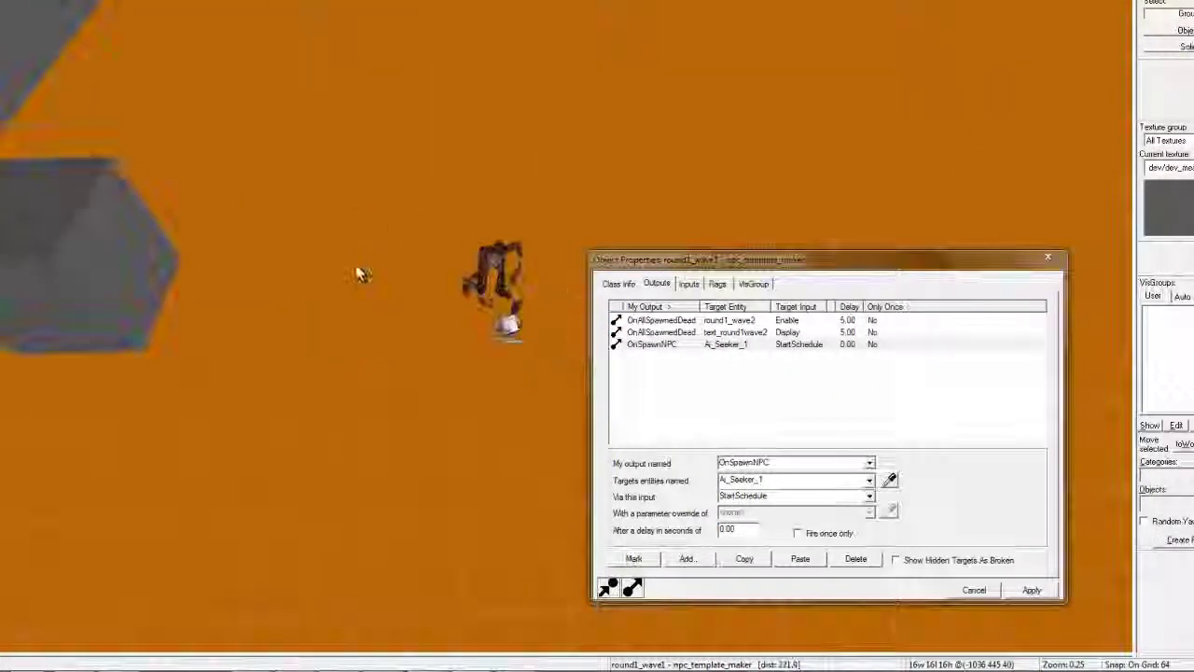
click(150, 246)
key(w)
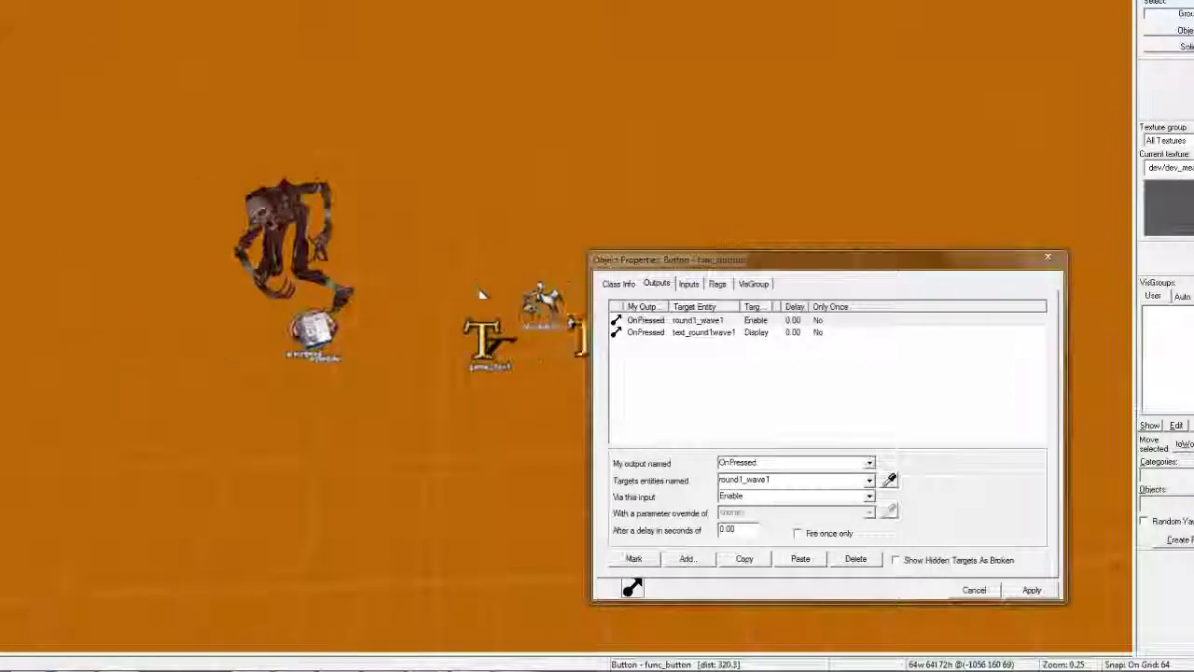
key(d)
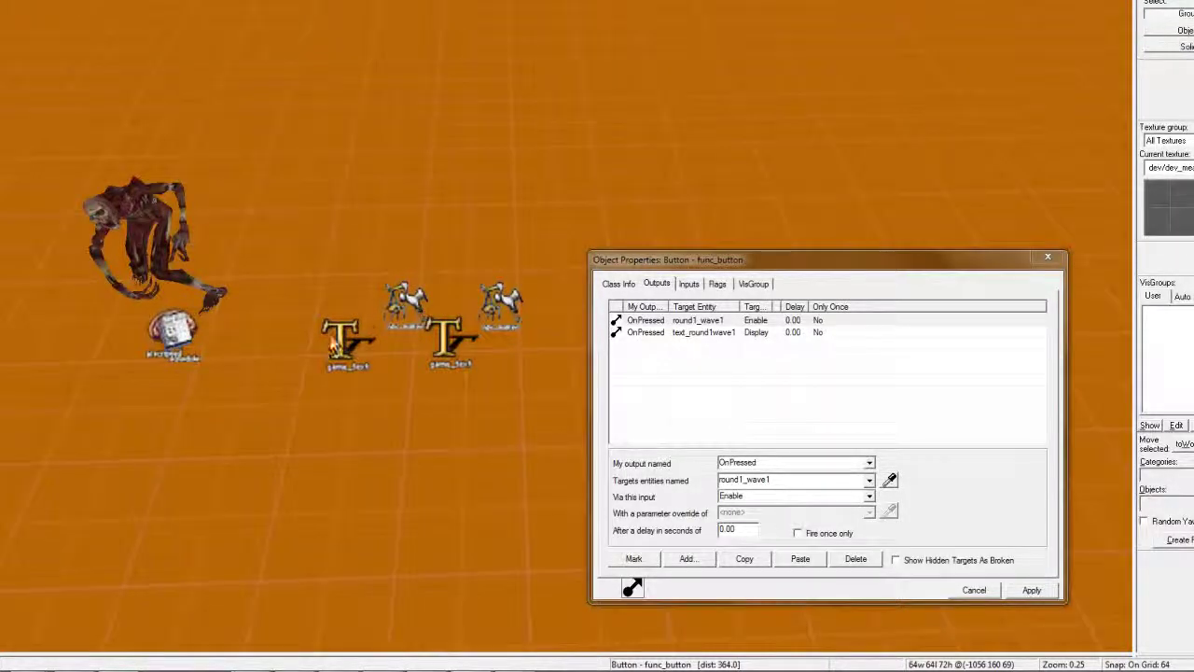
click(410, 297)
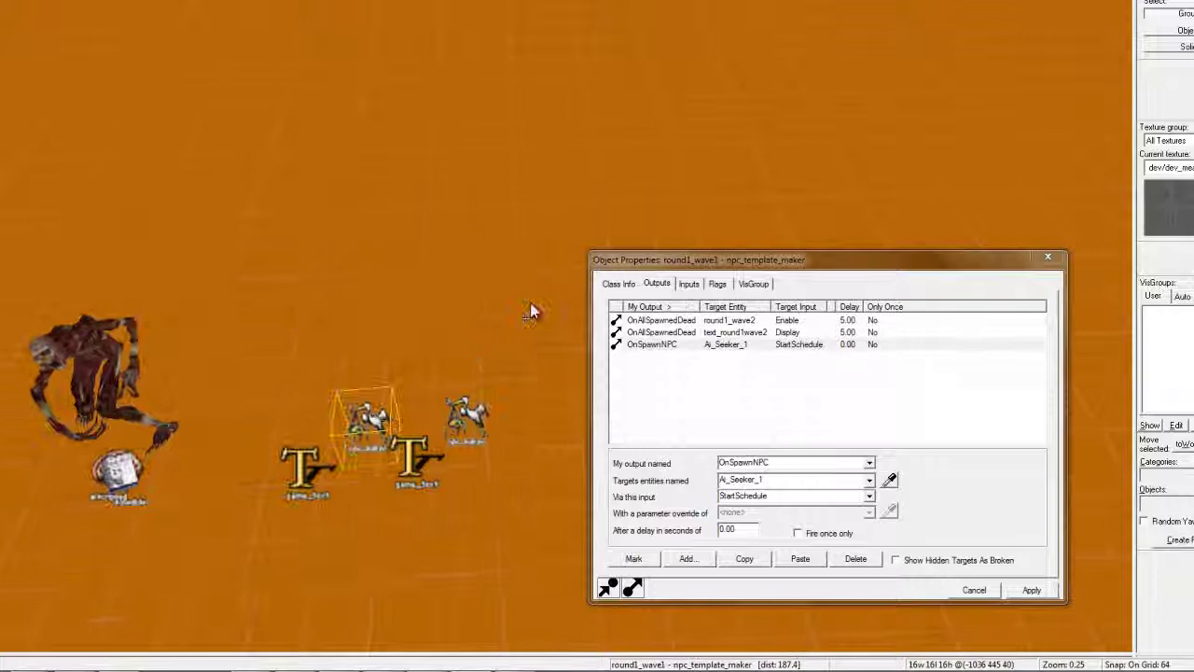
key(Up)
key(Down)
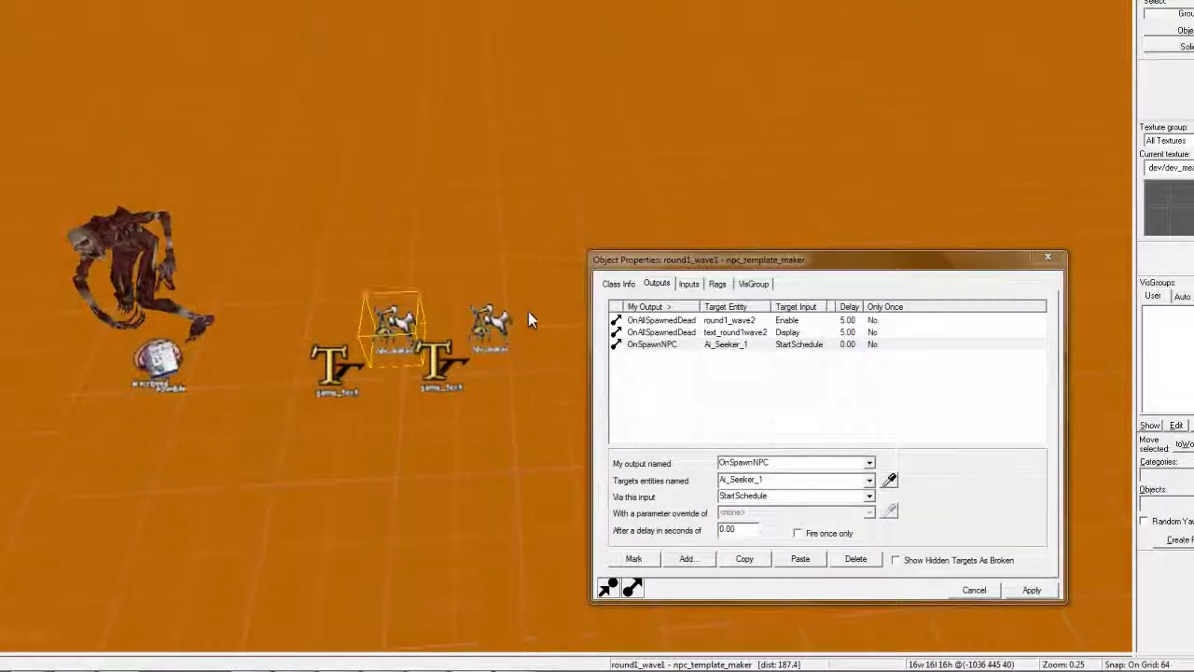
key(a)
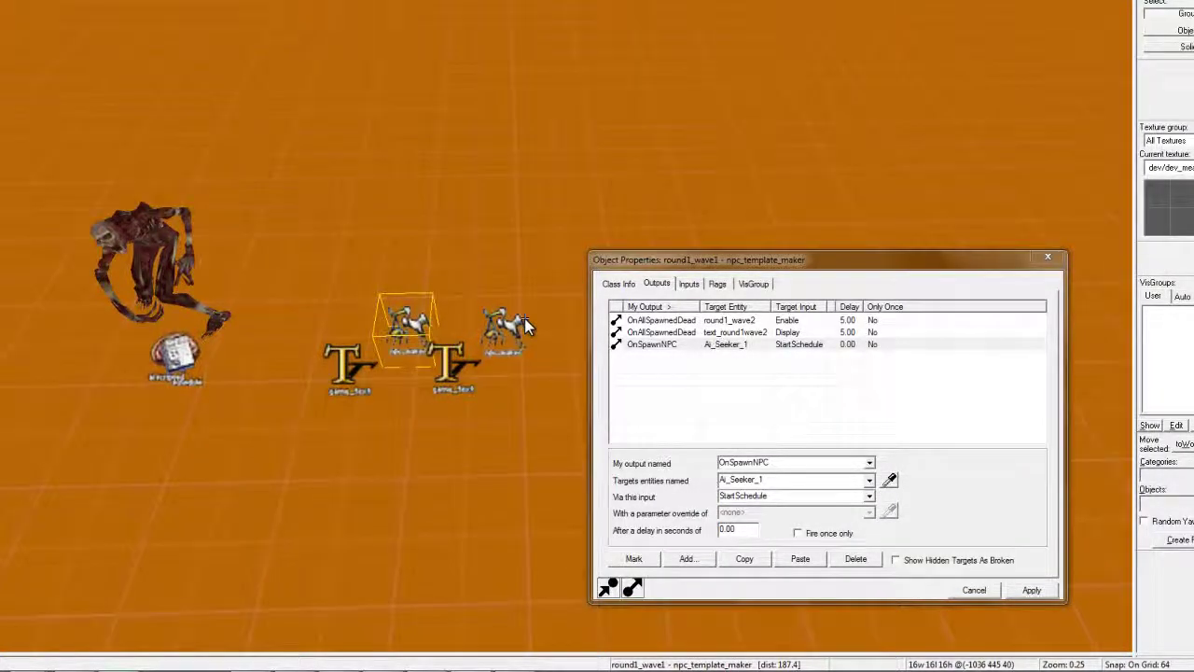
Inspect the connections on Zombie_1, round1_wave1, text_round1wave2 and round1_wave2
click(164, 238)
key(Down)
key(Left)
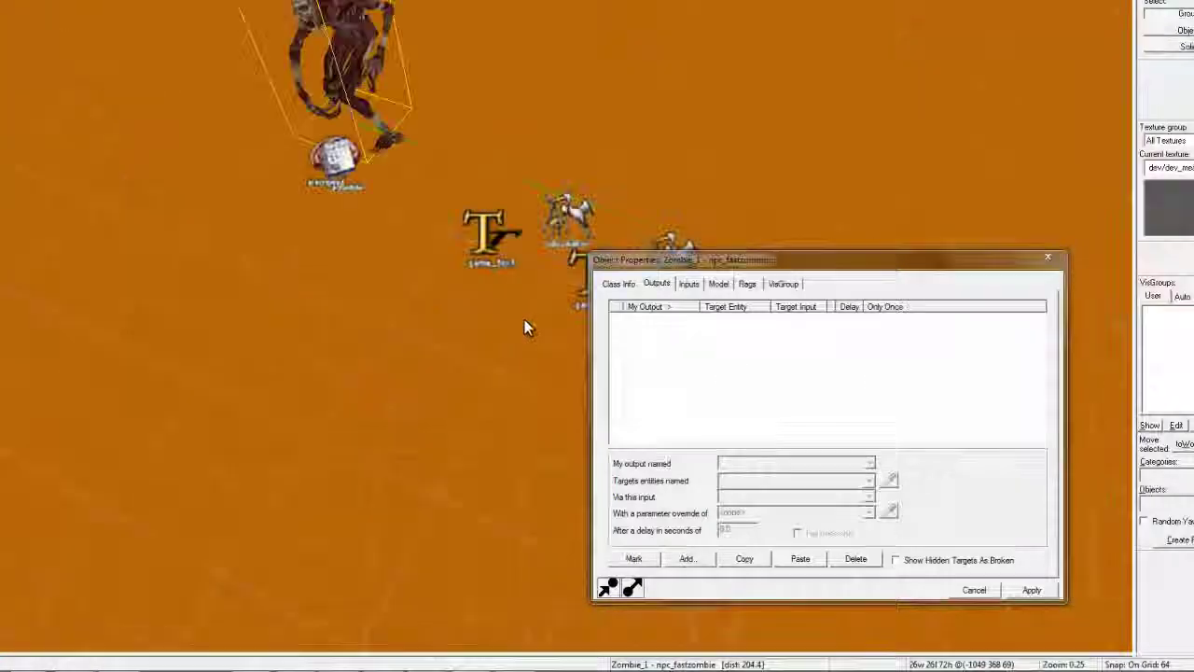
key(Right)
key(Up)
key(Up)
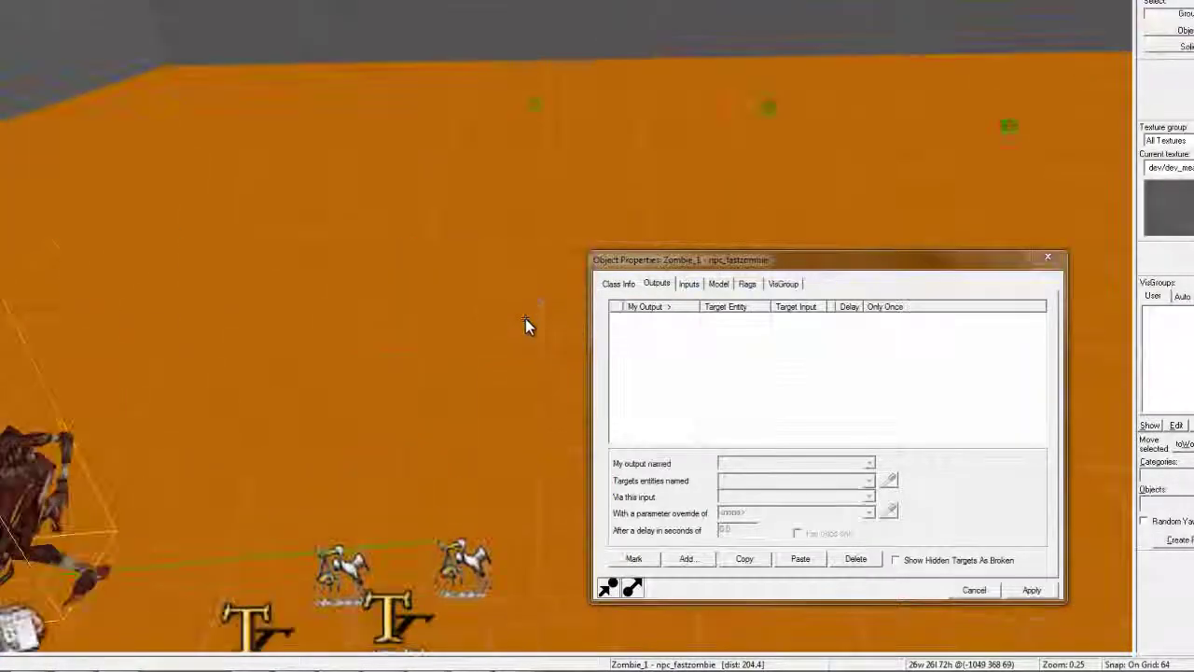
key(Down)
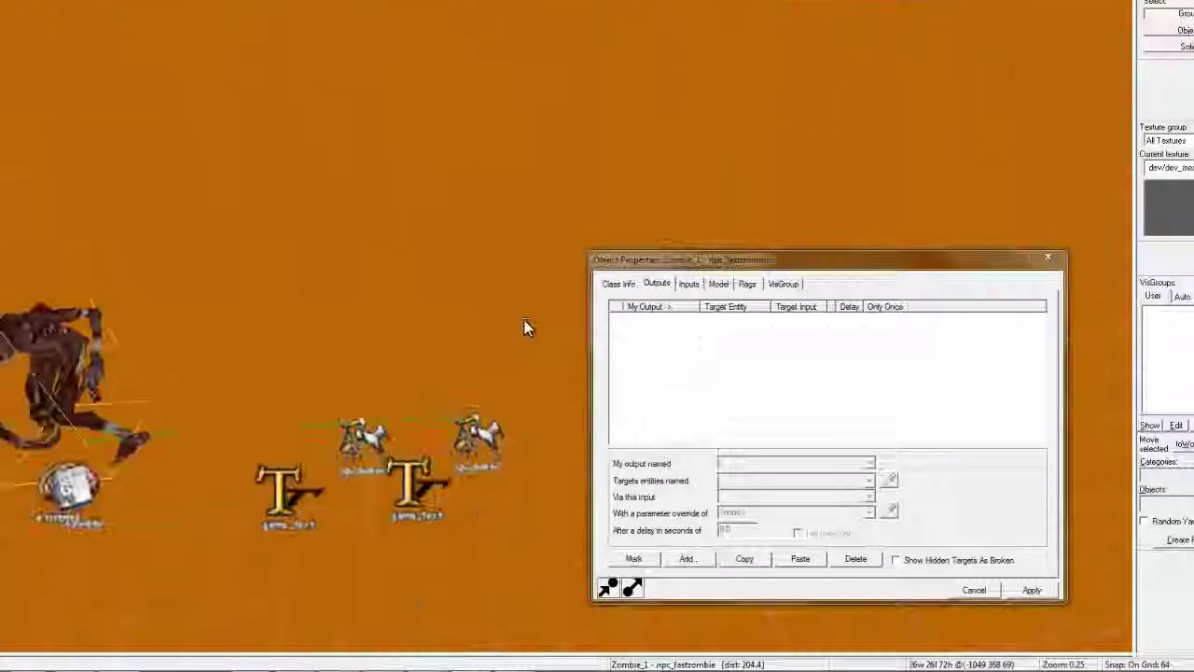
click(401, 389)
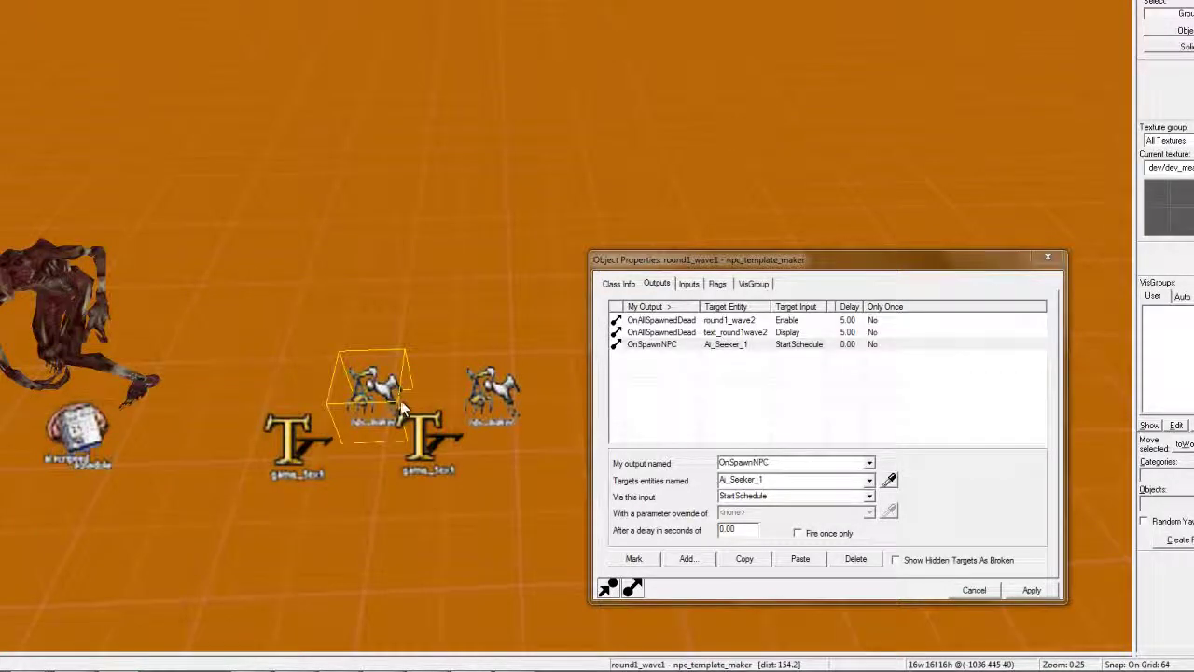
click(438, 450)
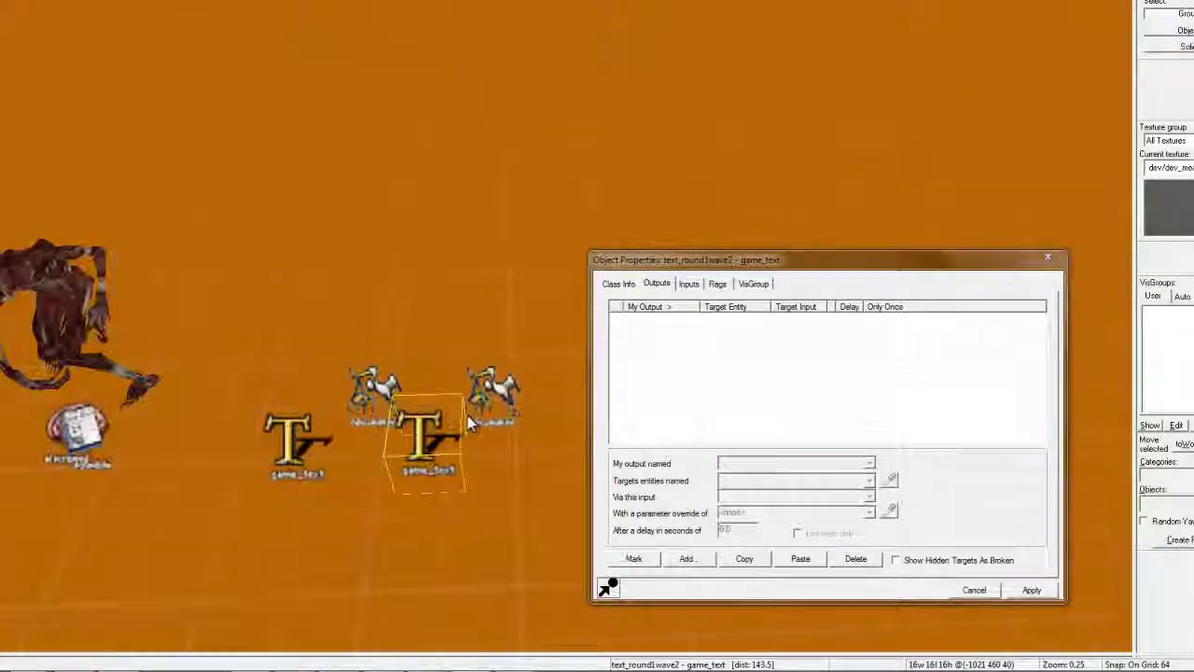
key(w)
click(487, 401)
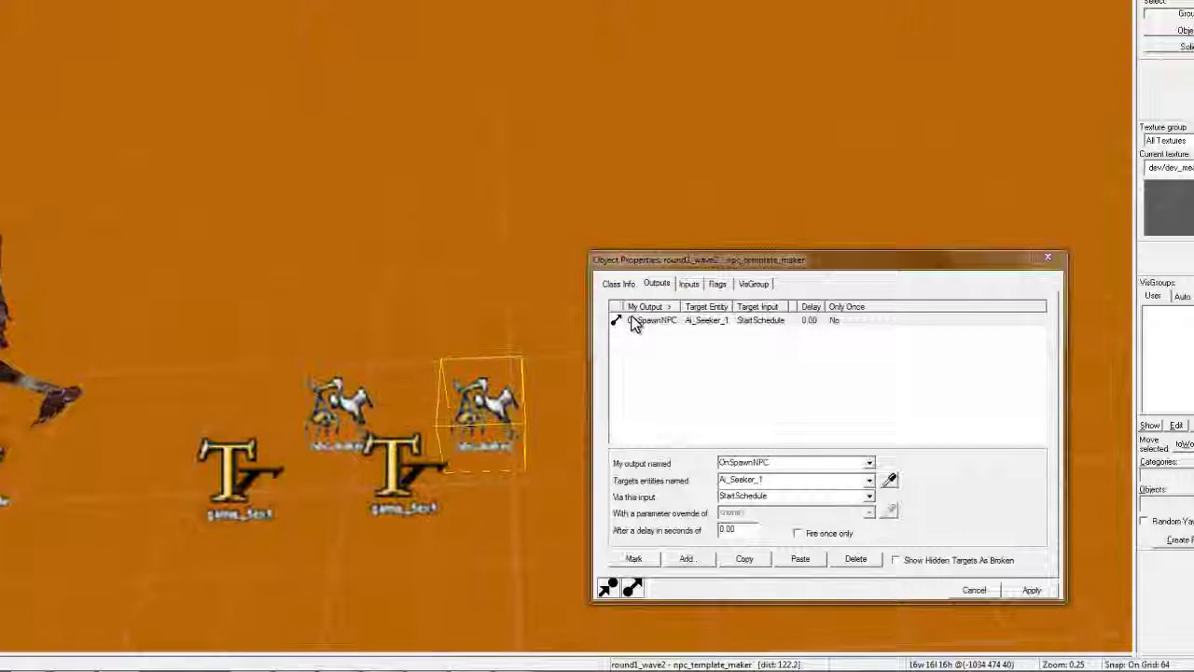
key(Up)
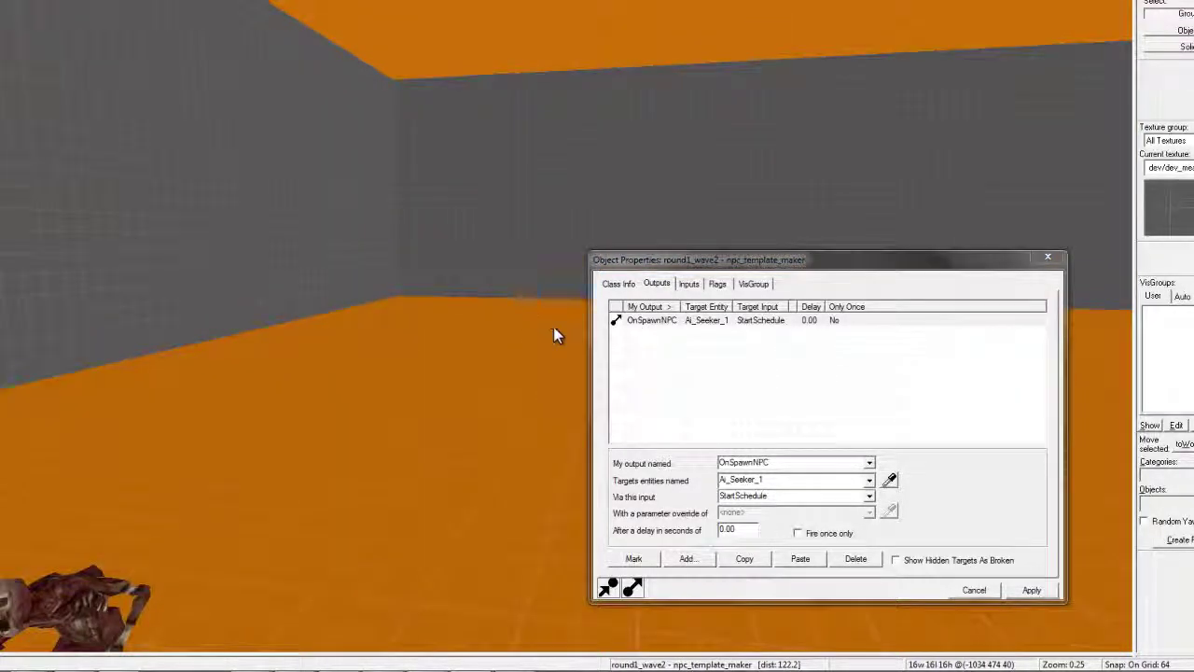
key(Down)
Show round1_wave2's spawn settings: 10 NPCs, frequency 2, max 3 live, template Zombie_1
click(625, 285)
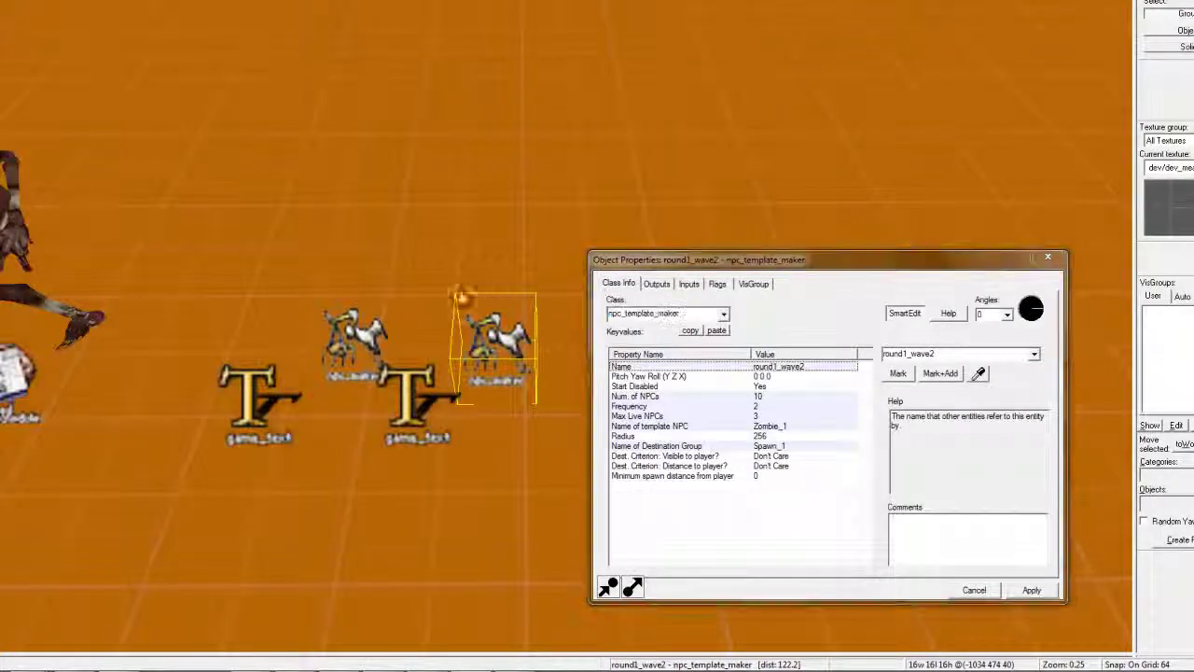
key(Right)
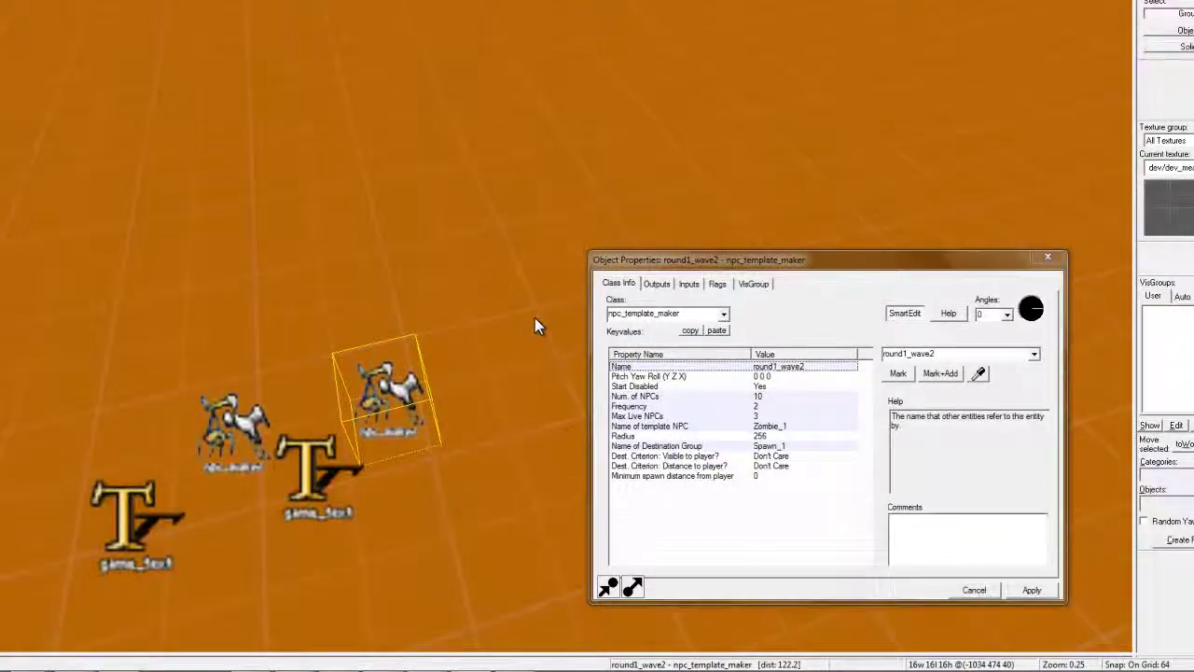
key(Down)
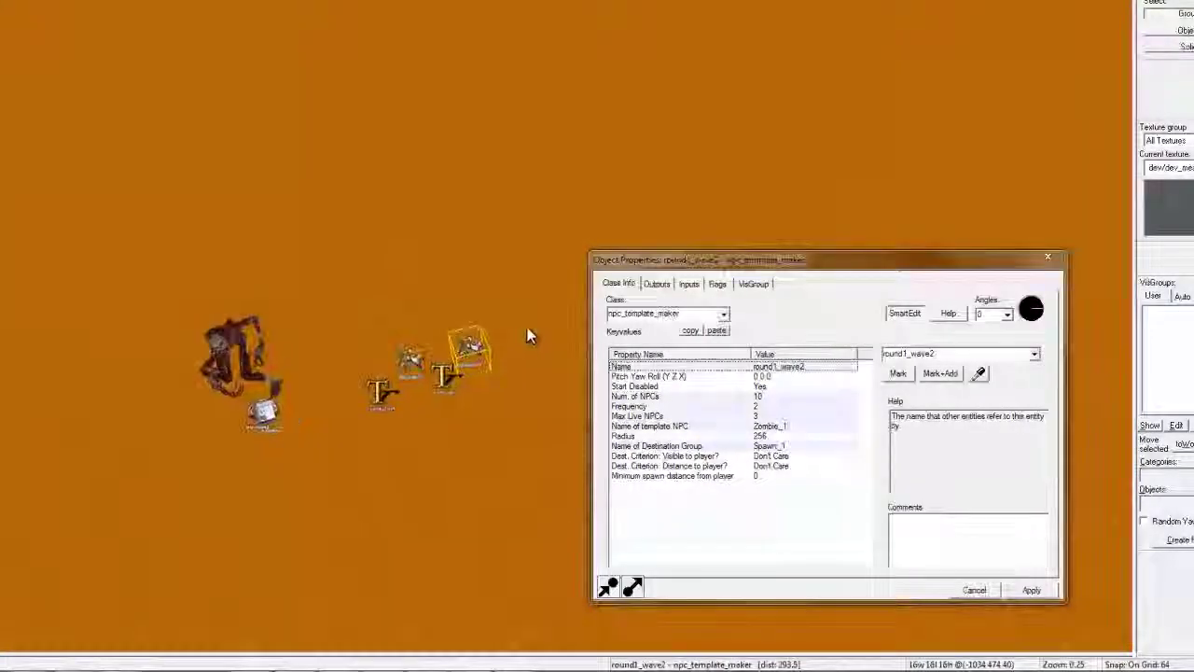
click(706, 416)
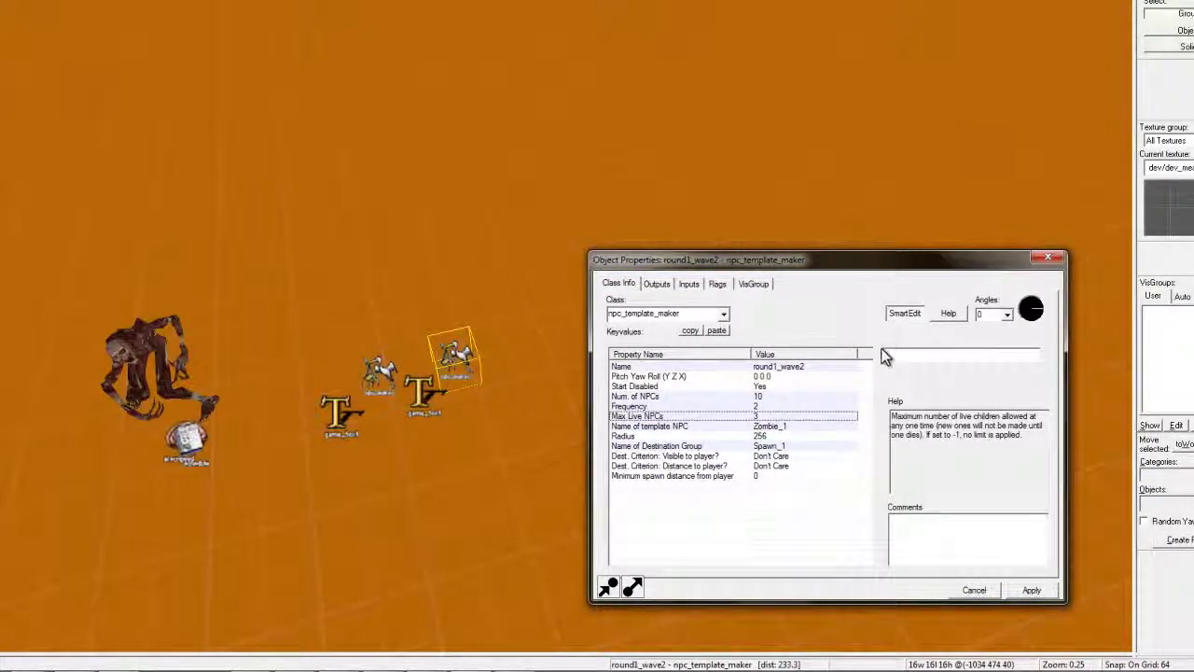